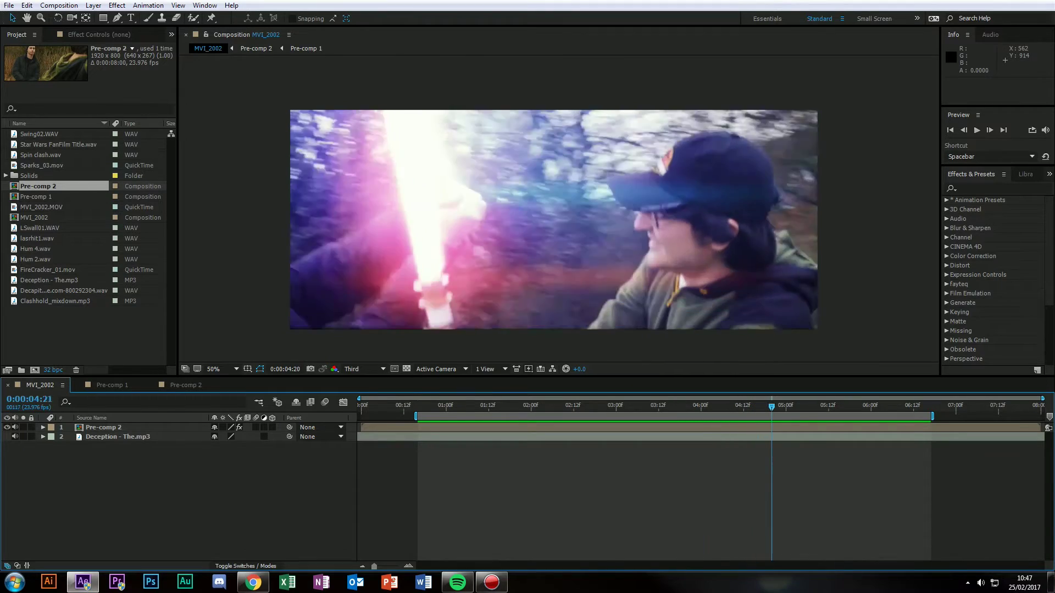
Examine the finished lightsaber fight in the MVI_2002 composition frame by frame, back to the ungraded-looking shot around 0:00:02:02.
drag(825, 407, 697, 407)
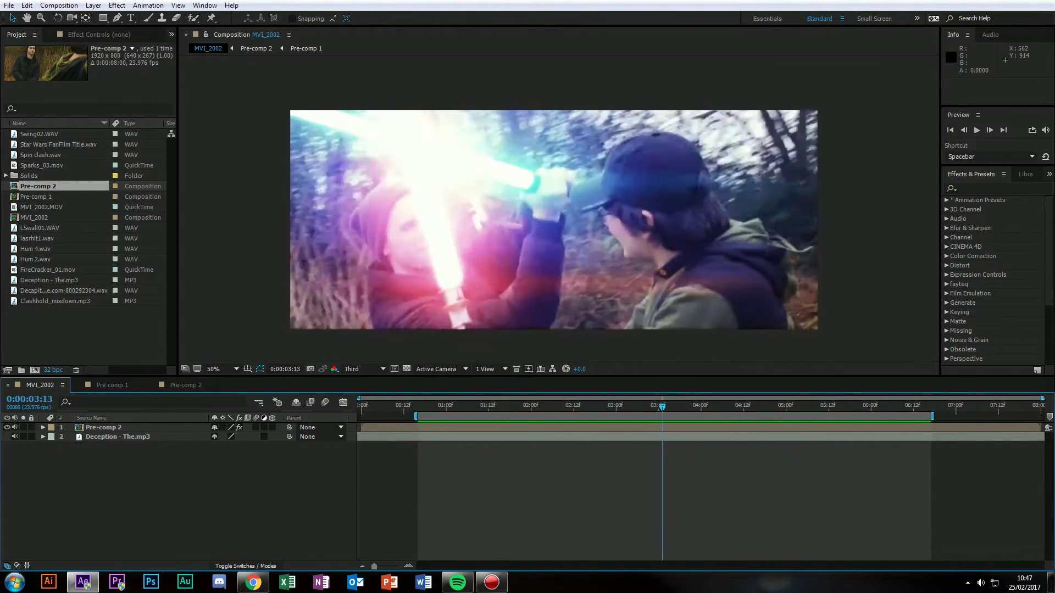
drag(602, 407, 623, 407)
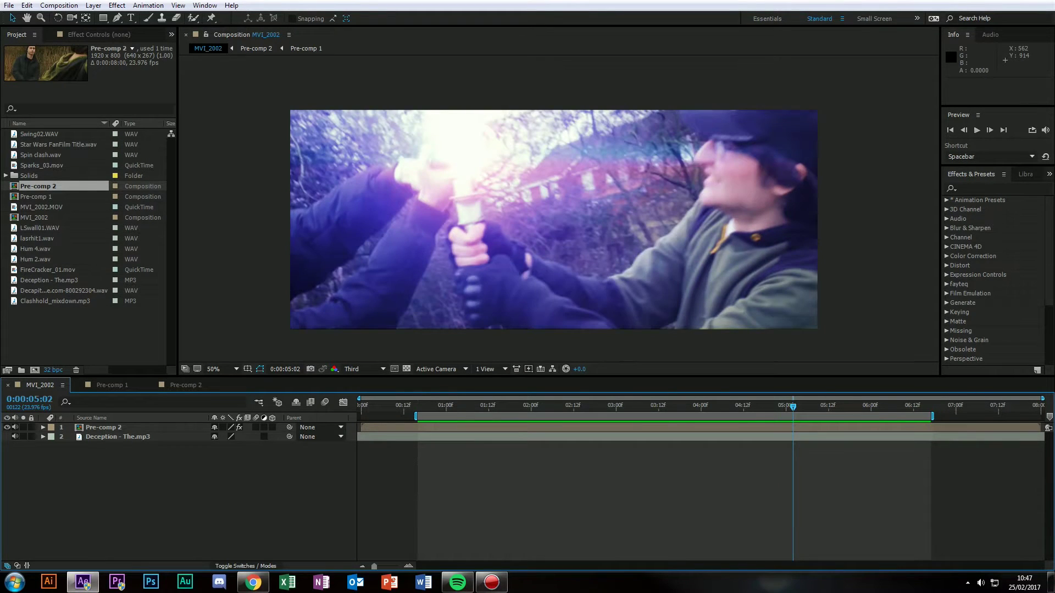
drag(817, 407, 687, 407)
key(Page_Up)
key(Page_Up)
key(Page_Up)
key(Page_Up)
key(Page_Up)
key(Page_Up)
key(Page_Up)
key(Page_Up)
key(Page_Up)
key(Page_Up)
key(Page_Up)
key(Page_Up)
key(Page_Up)
key(Page_Up)
key(Page_Up)
key(Page_Up)
key(Page_Up)
key(Page_Up)
key(Page_Up)
key(Page_Up)
key(Page_Up)
key(Page_Up)
key(Page_Up)
key(Page_Up)
key(Page_Up)
key(Page_Up)
key(Page_Up)
key(Page_Up)
key(Page_Up)
key(Page_Up)
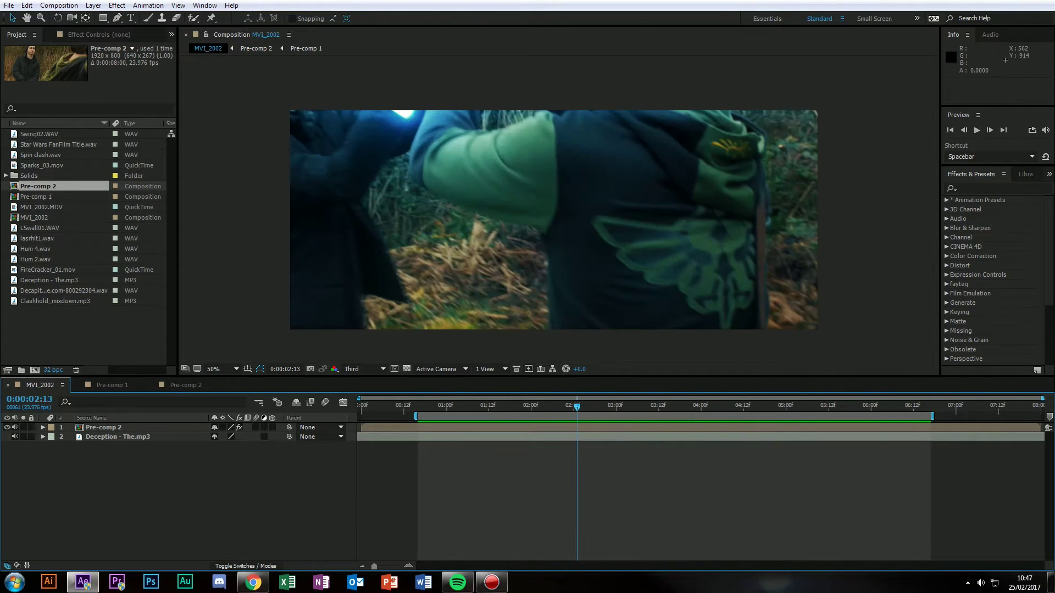
key(Page_Up)
key(Page_Up)
key(Page_Up)
key(Page_Up)
key(Page_Up)
key(Page_Up)
key(Page_Up)
key(Page_Up)
key(Page_Up)
key(Page_Up)
key(Page_Up)
key(Page_Up)
key(Page_Up)
key(Page_Up)
key(Page_Down)
key(Page_Down)
key(Page_Down)
key(Page_Down)
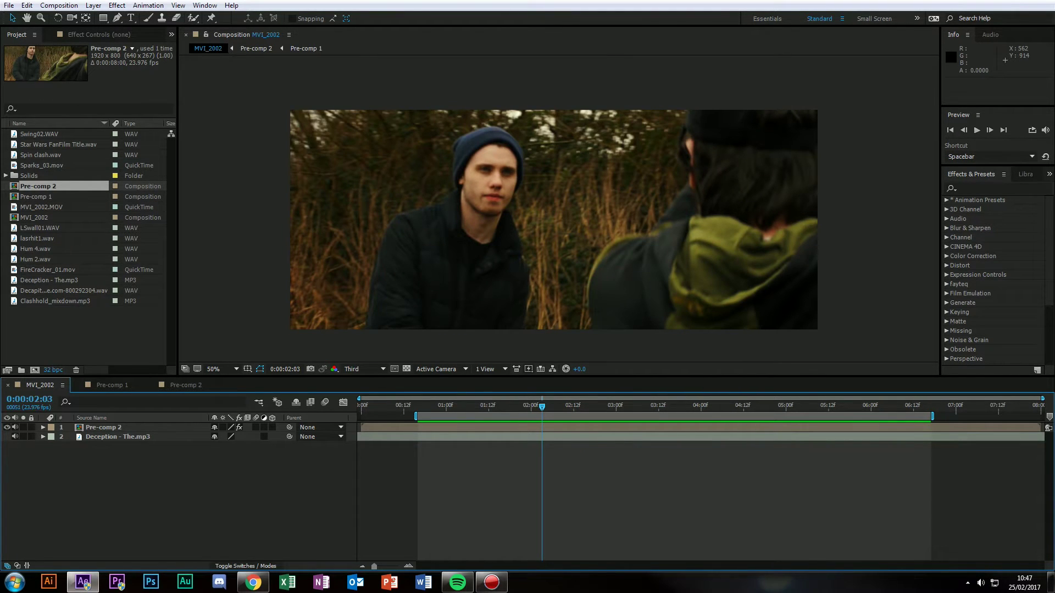
key(Page_Up)
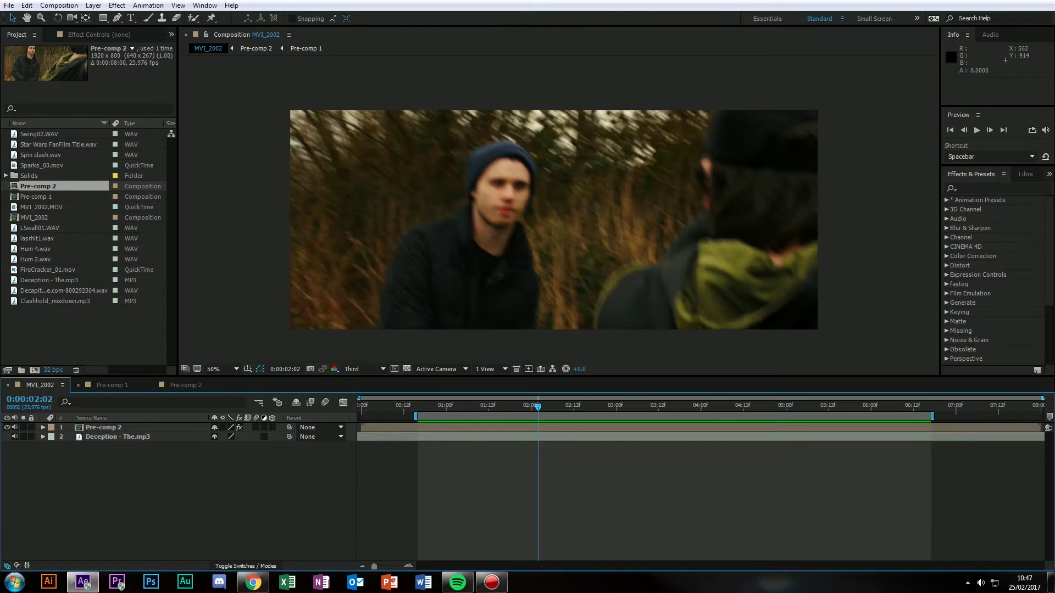
Review the effect layers in Pre-comp 1 and the sound layers in Pre-comp 2, and return to the MVI_2002 composition.
click(112, 385)
drag(538, 407, 608, 407)
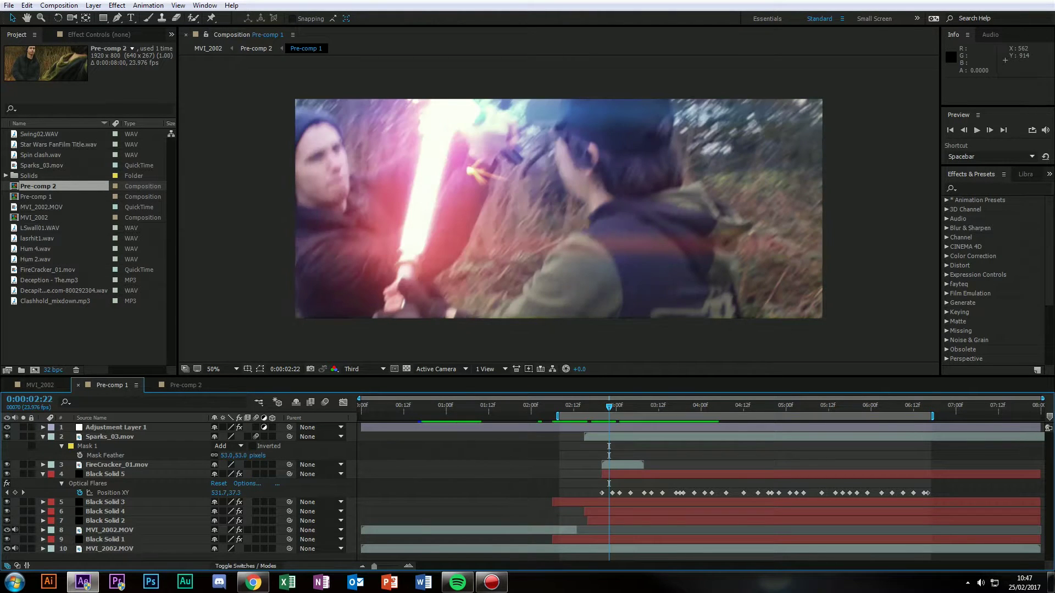
key(space)
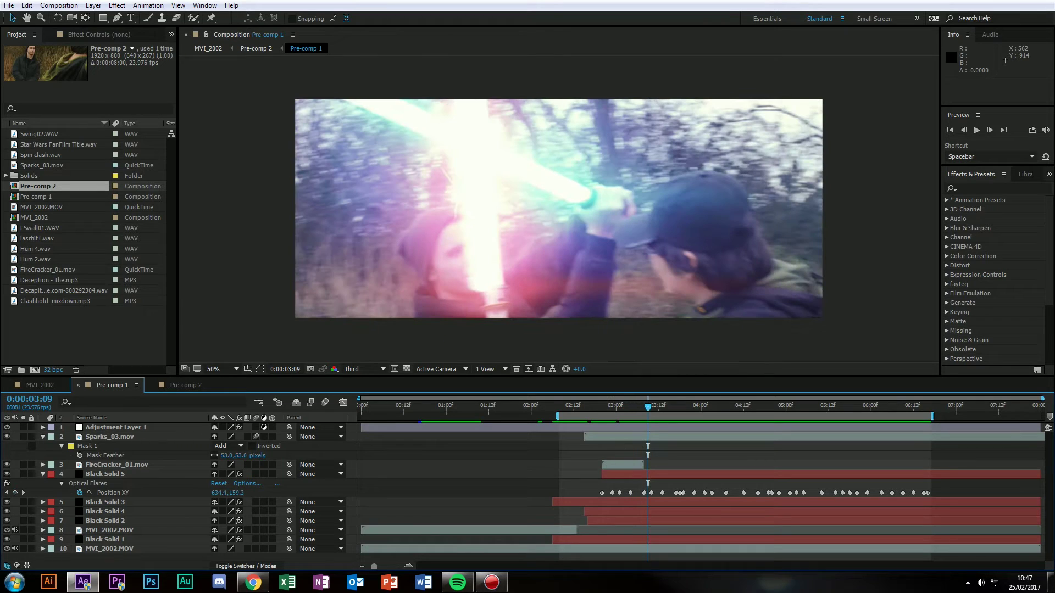
click(186, 385)
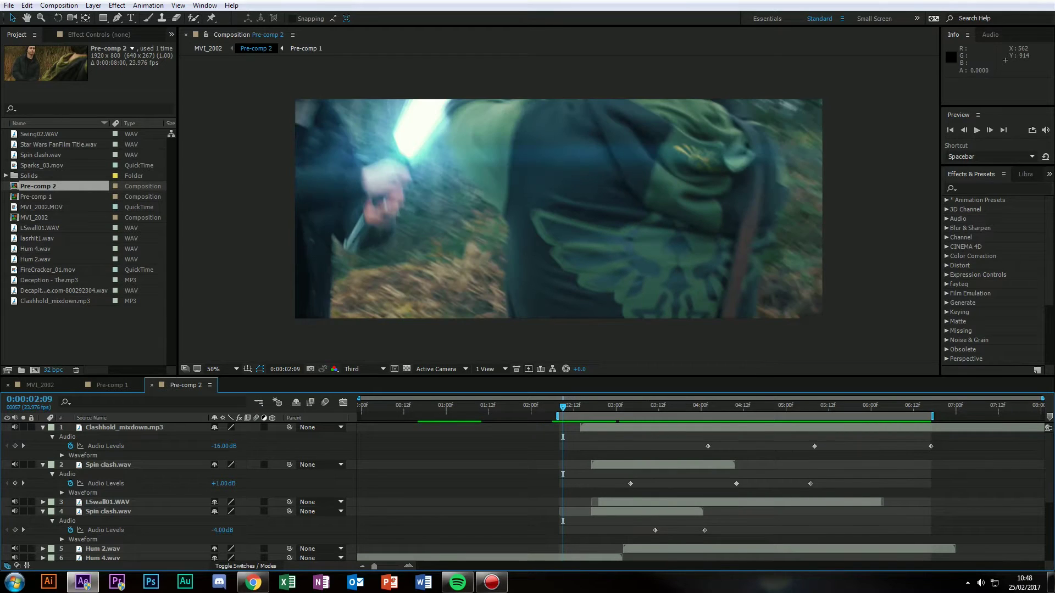
key(shift+period)
drag(563, 407, 422, 407)
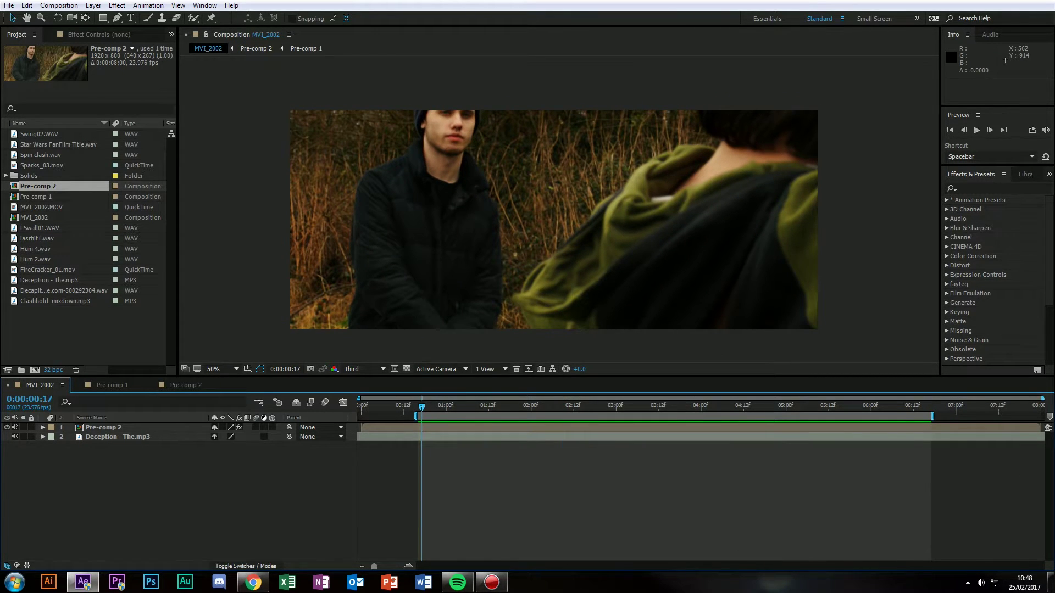
Open the raw MVI_2002.MOV clip in the footage viewer and examine the crossed blades around 0:00:04:03.
right_click(59, 326)
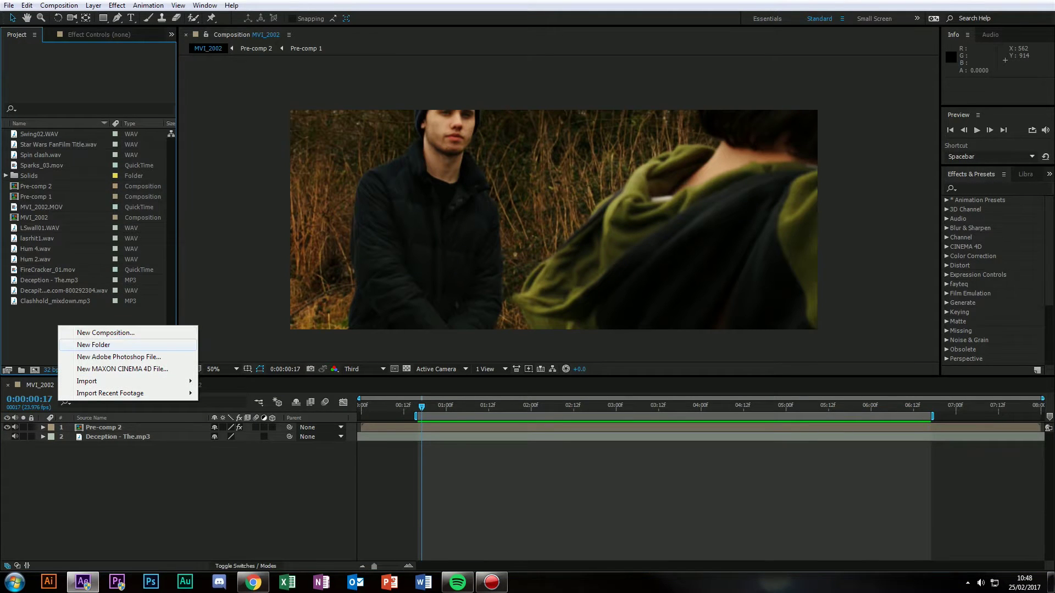
click(104, 319)
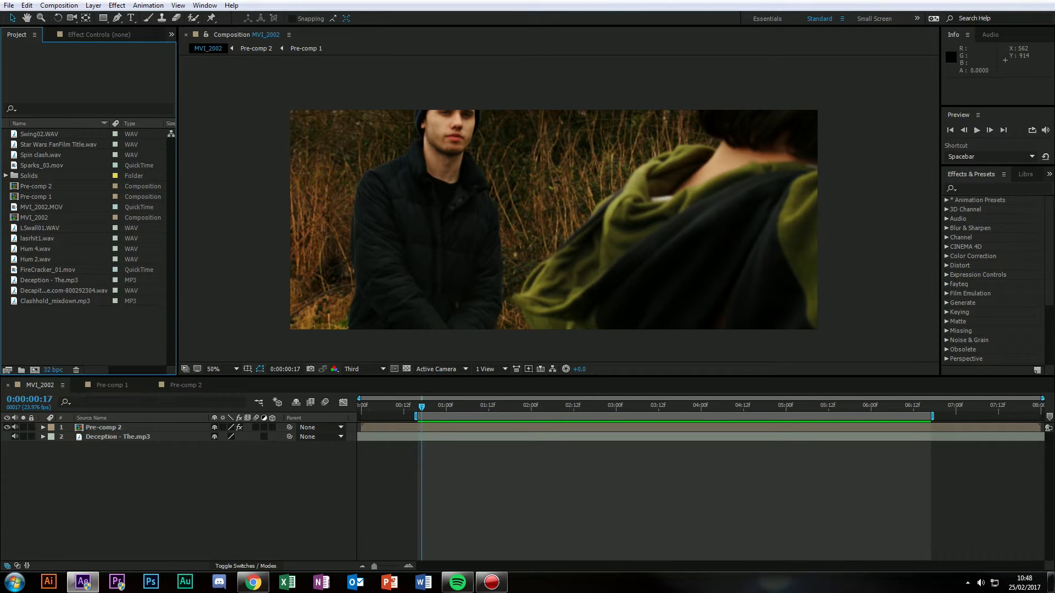
double_click(42, 208)
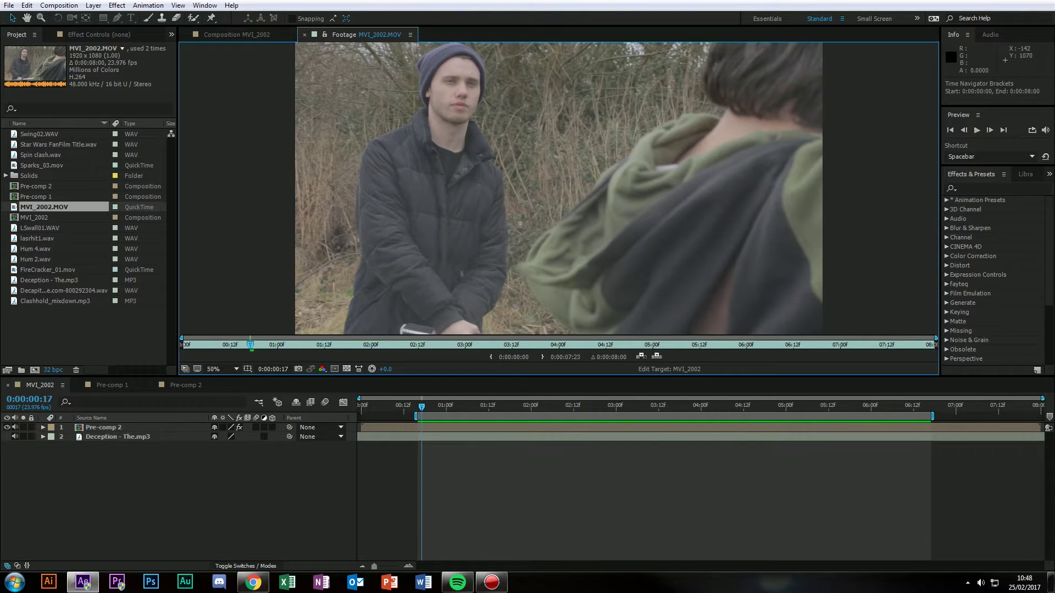
key(space)
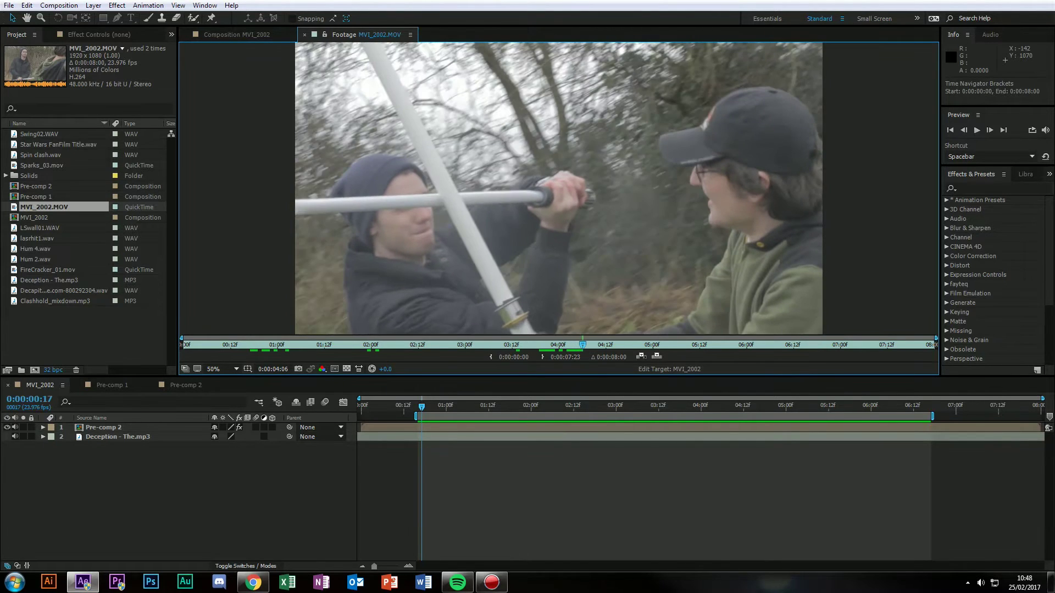
drag(579, 345, 571, 345)
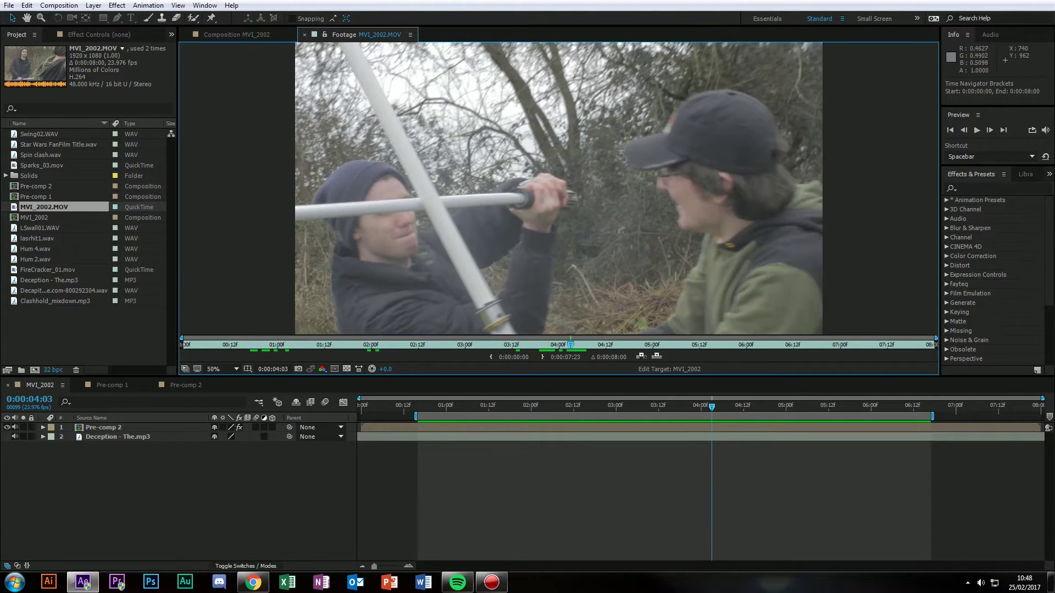
key(Page_Down)
key(Page_Down)
key(Page_Down)
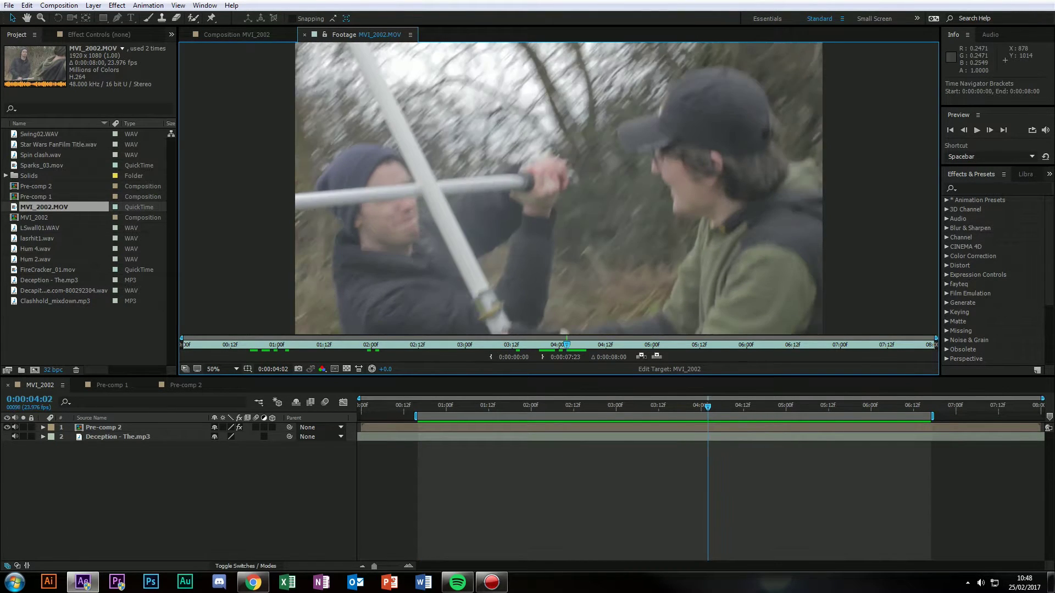
key(Page_Up)
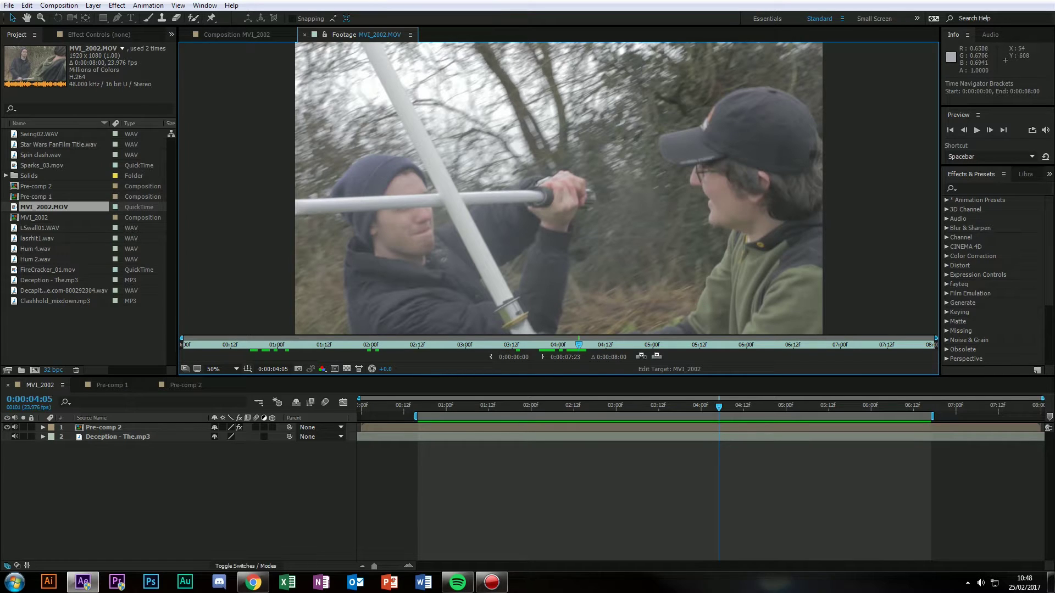
Create a new composition from MVI_2002.MOV and set its height to 800 px with the aspect ratio unlocked.
drag(43, 208, 34, 370)
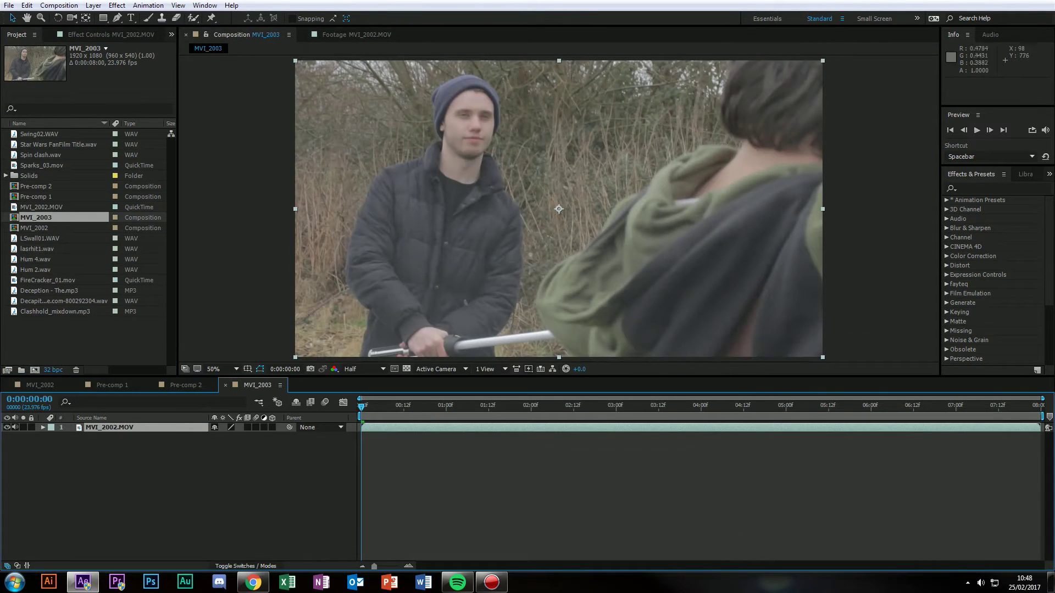
right_click(50, 215)
click(71, 217)
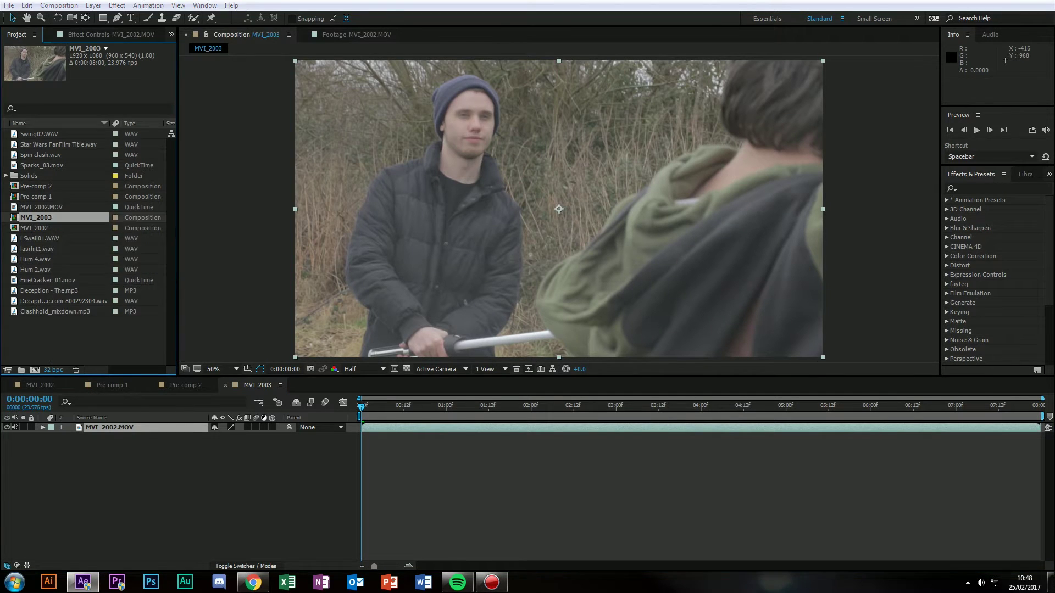
click(83, 101)
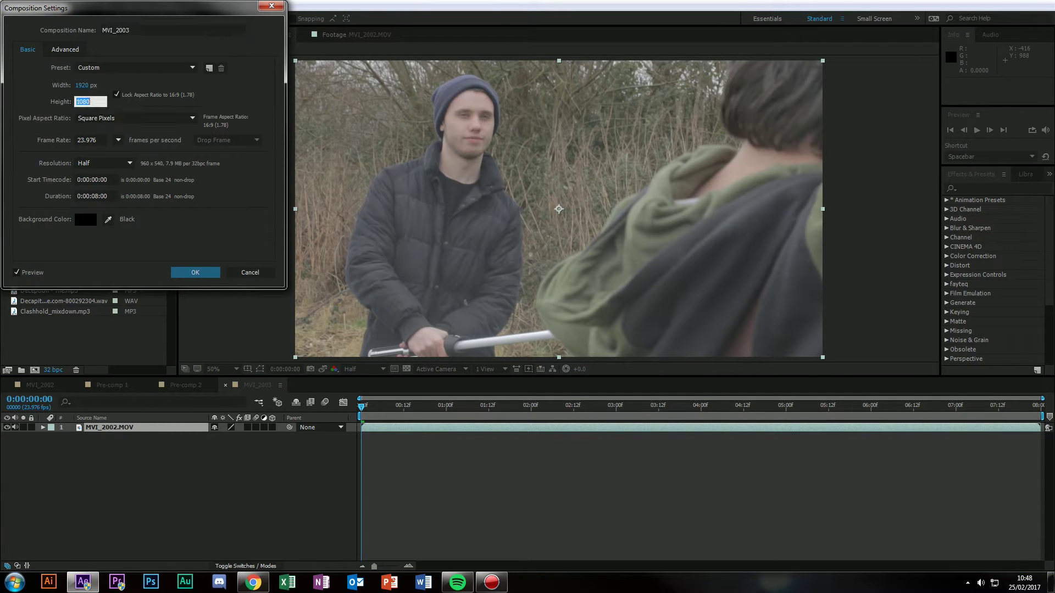
text(8)
key(ctrl+z)
click(116, 95)
click(82, 102)
text(800)
key(Return)
click(274, 77)
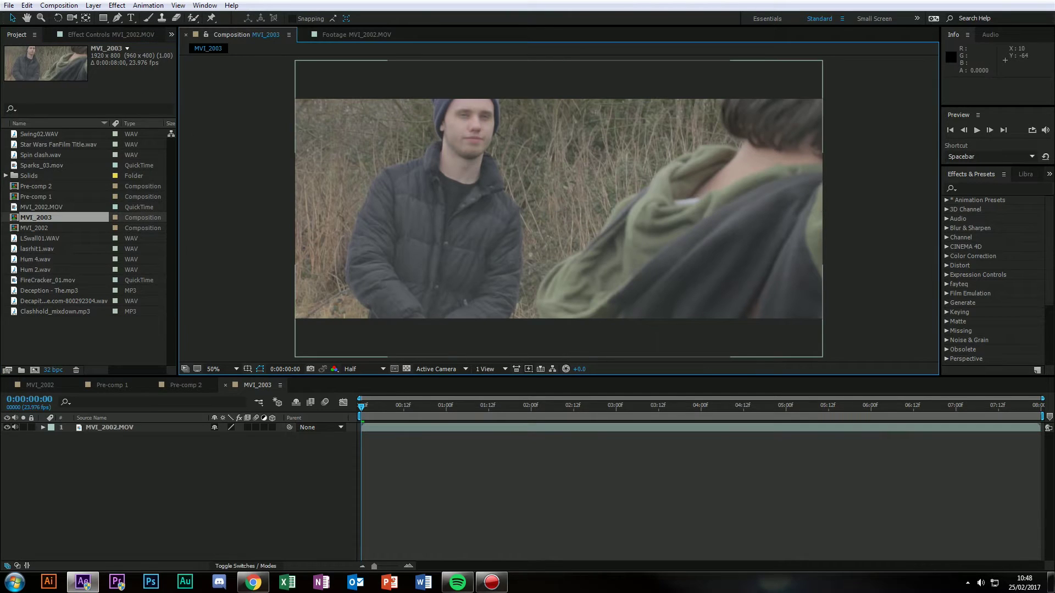
Reposition the footage about 72 px lower in the cropped frame, checking the framing against the start of the clip.
key(space)
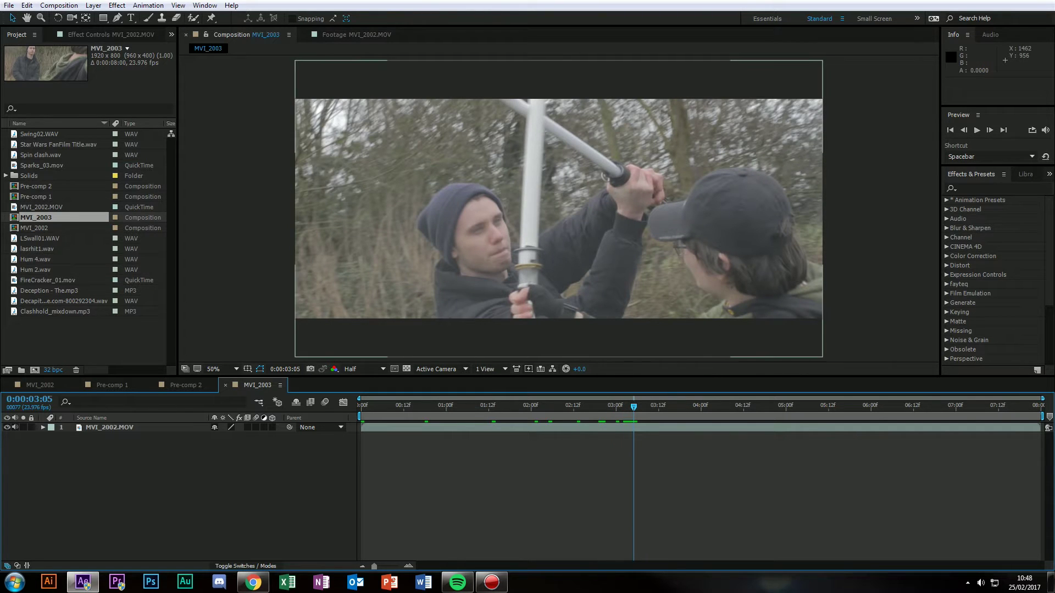
click(791, 247)
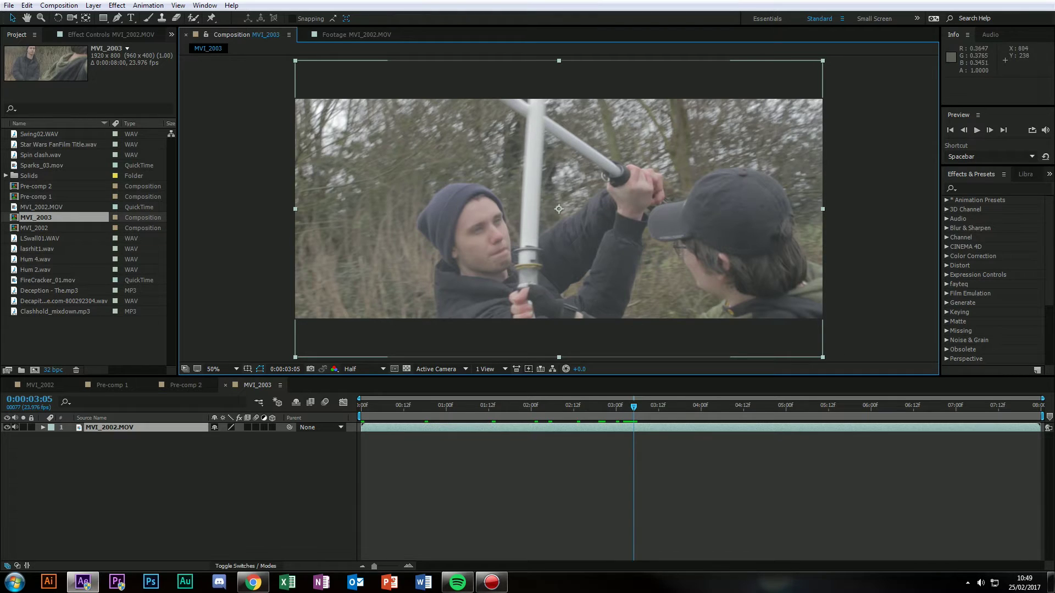
drag(623, 207, 623, 226)
drag(633, 408, 361, 406)
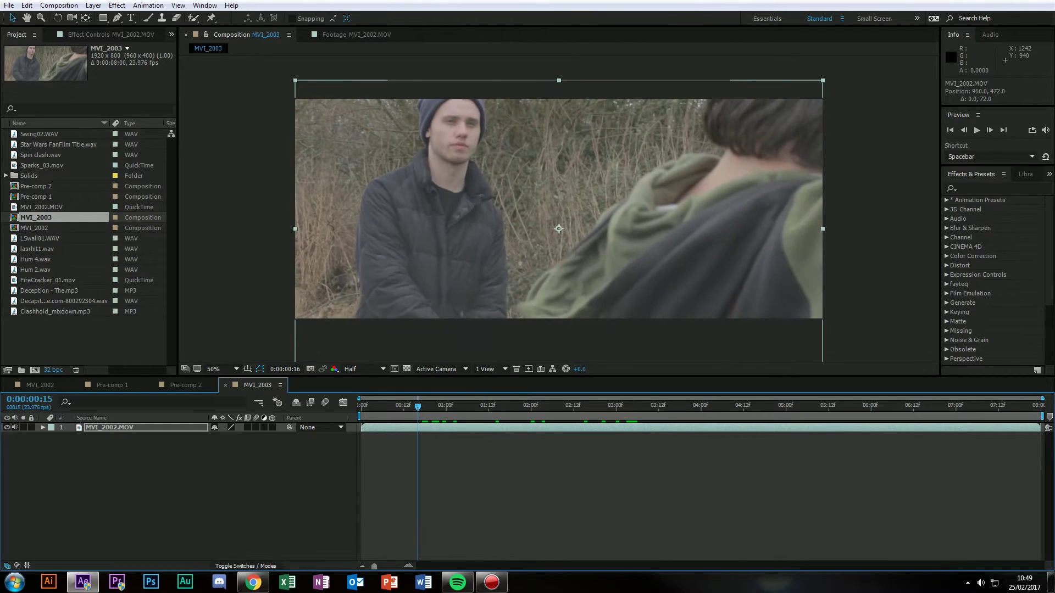
click(420, 479)
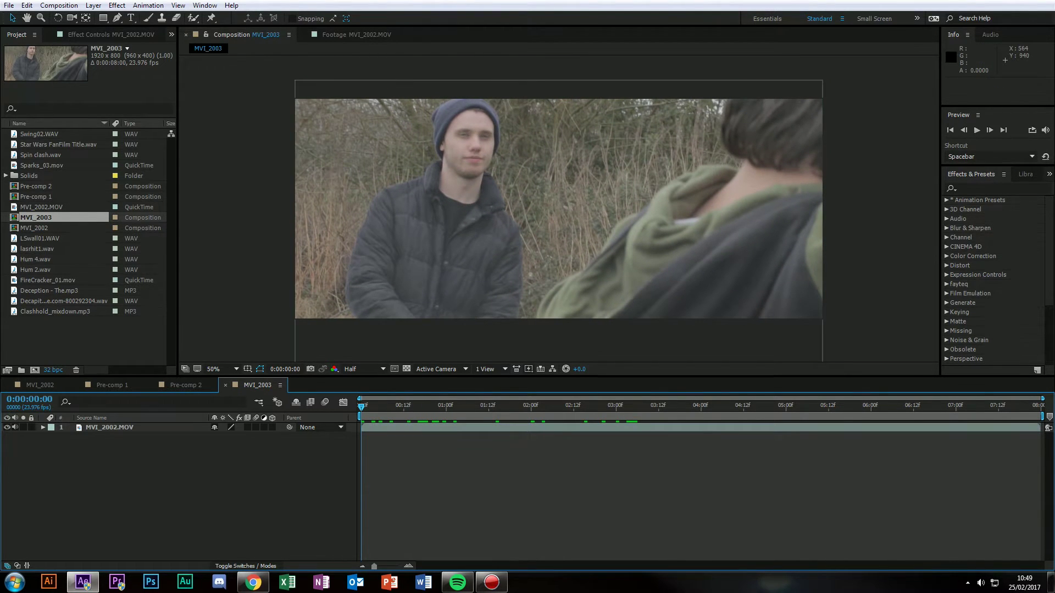
Add a white solid layer at composition size above the footage and hide it, with the Pen tool ready.
right_click(130, 448)
mouse_move(165, 454)
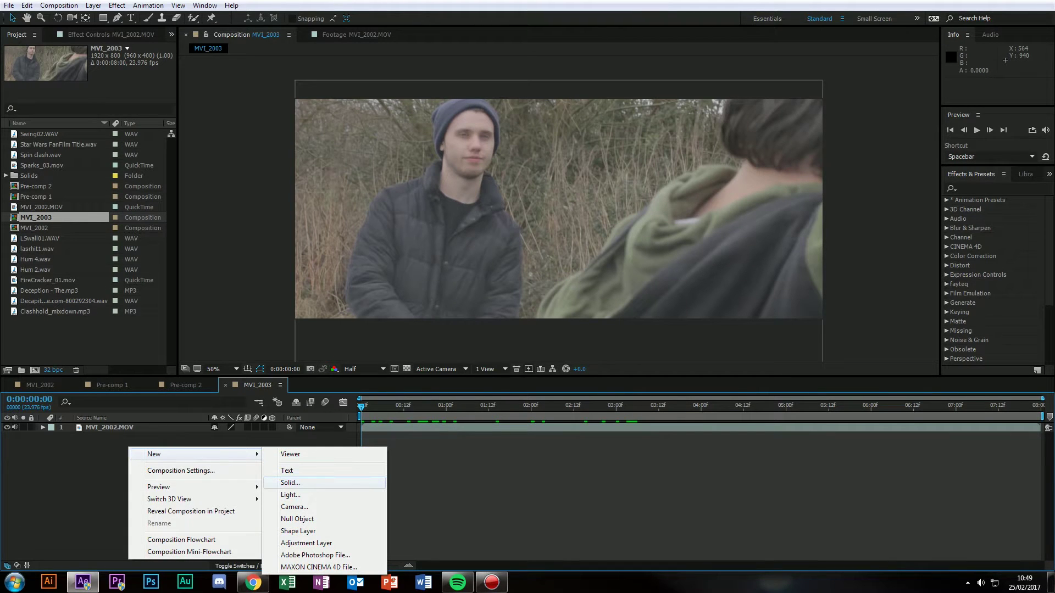
click(290, 483)
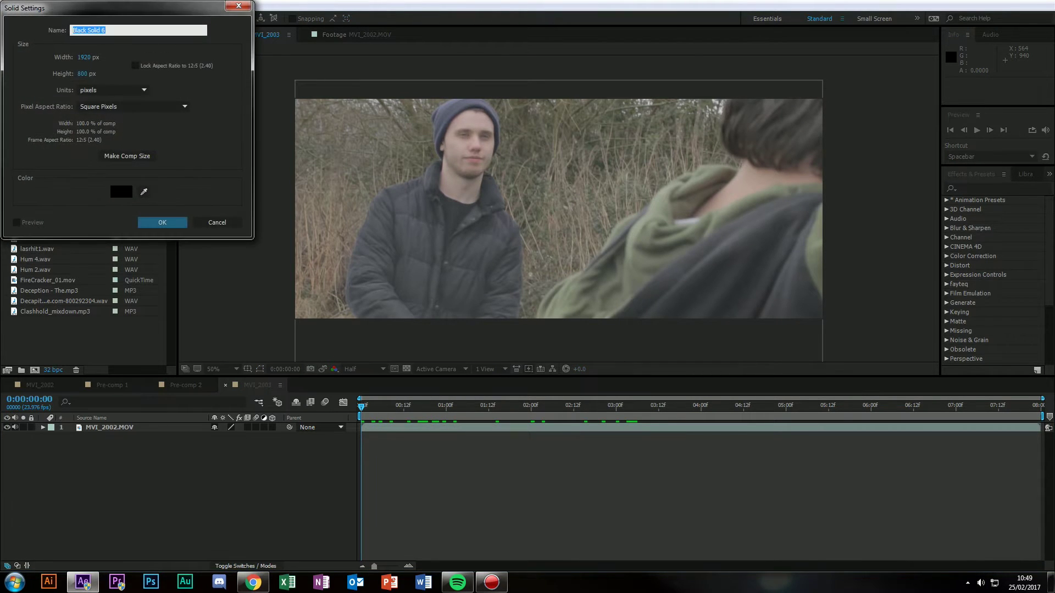
key(Return)
key(g)
click(7, 427)
At 0:00:03:19, draw a four-point mask on the white solid around the upright blade, extending past the frame's upper edge.
drag(471, 406, 548, 406)
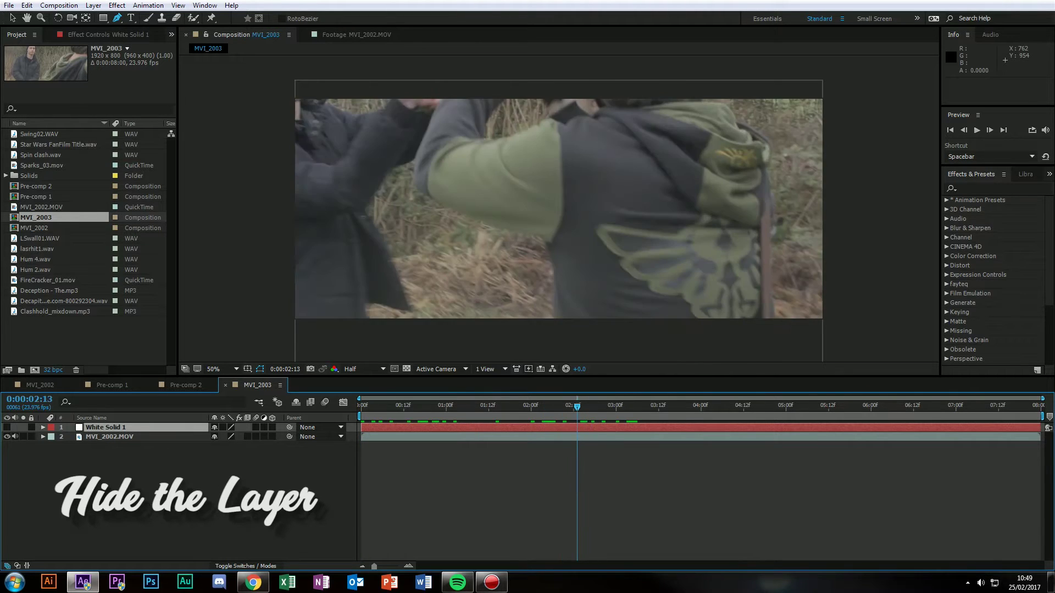
key(space)
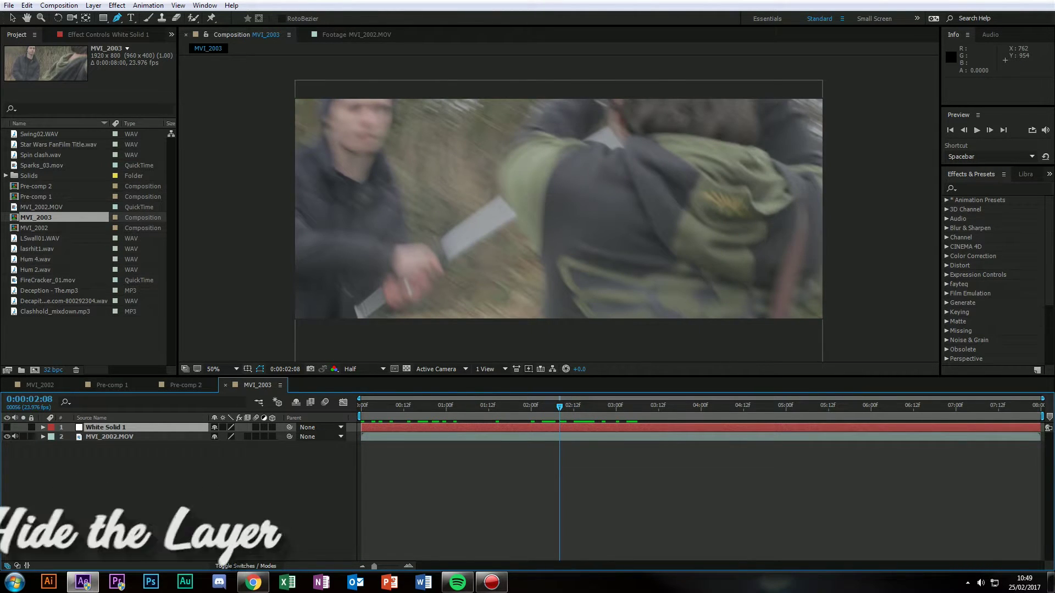
drag(559, 406, 683, 406)
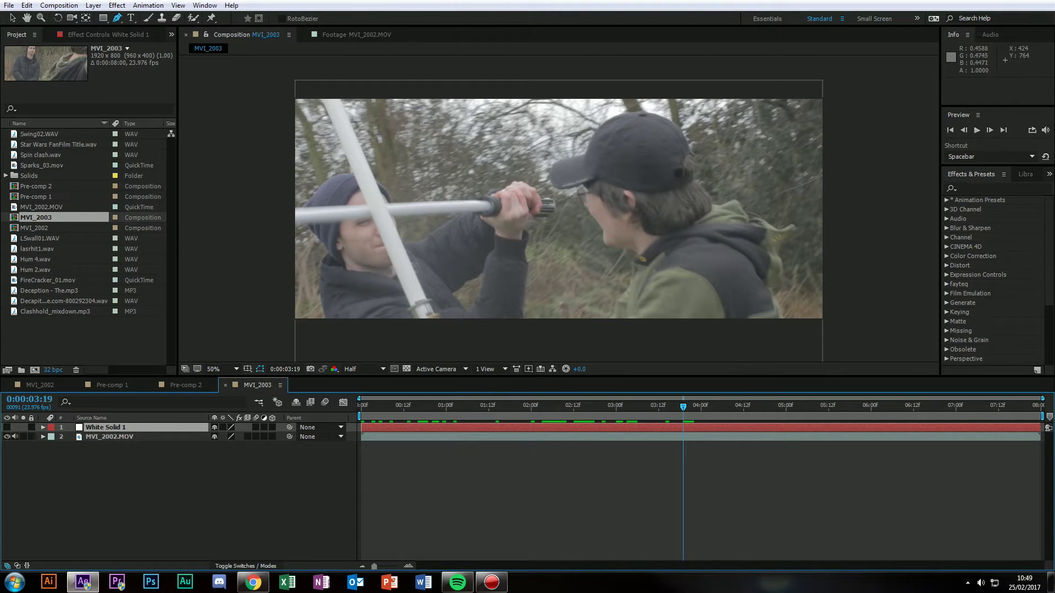
click(410, 307)
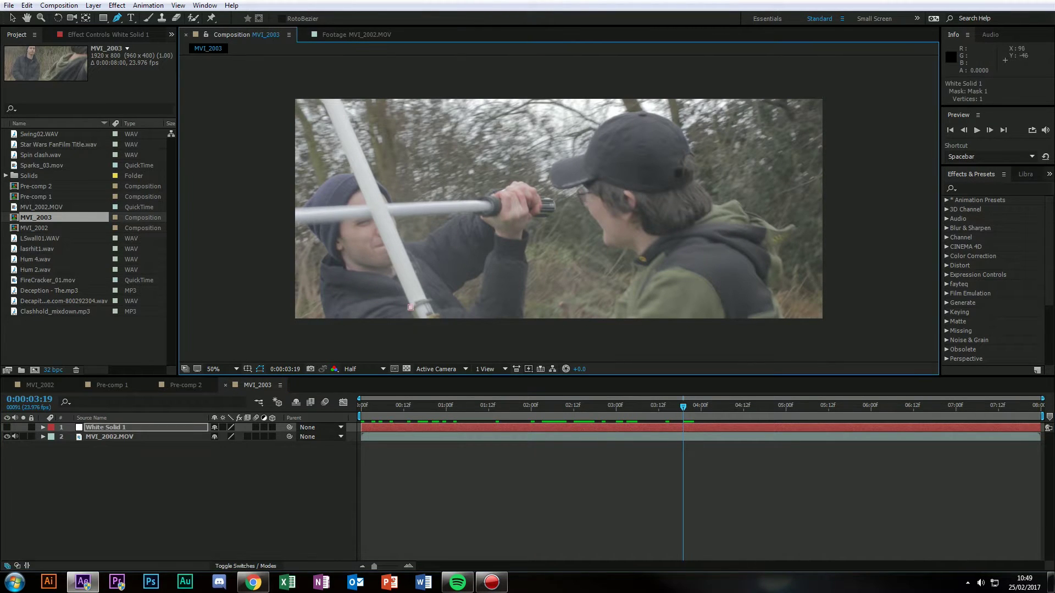
click(316, 88)
click(424, 298)
drag(336, 81, 332, 83)
Reveal the white solid's mask properties and enable keyframing of the Mask Path at 0:00:03:19.
click(105, 427)
key(m)
click(81, 446)
key(m)
key(m)
key(m)
click(80, 446)
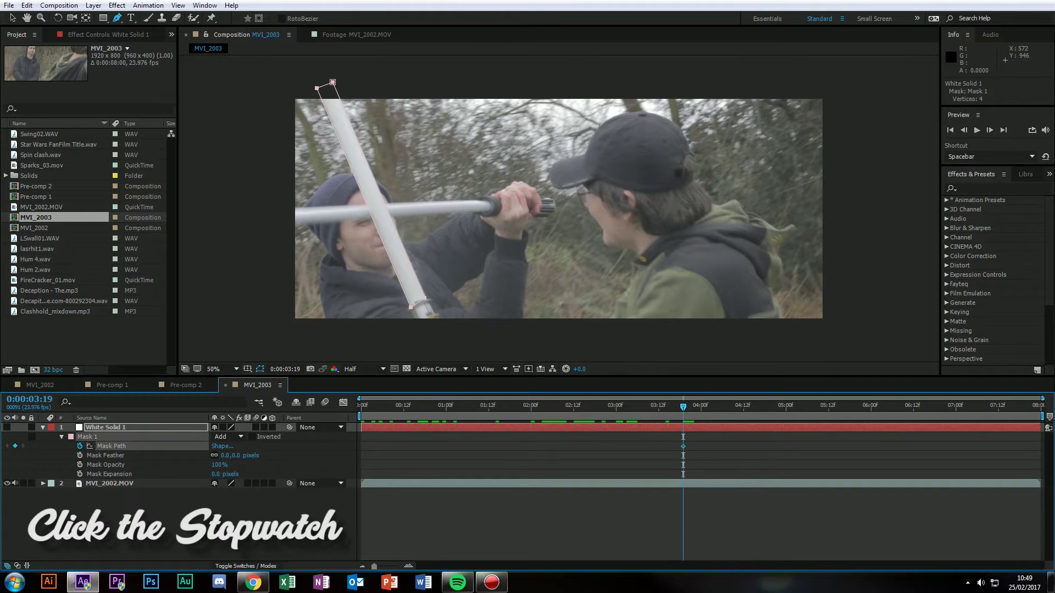
Keyframe the mask to follow the upright blade at 0:00:03:20 and 0:00:03:21, rotating it about -1.8° on the second frame, and check the result.
key(Page_Down)
drag(425, 298, 441, 312)
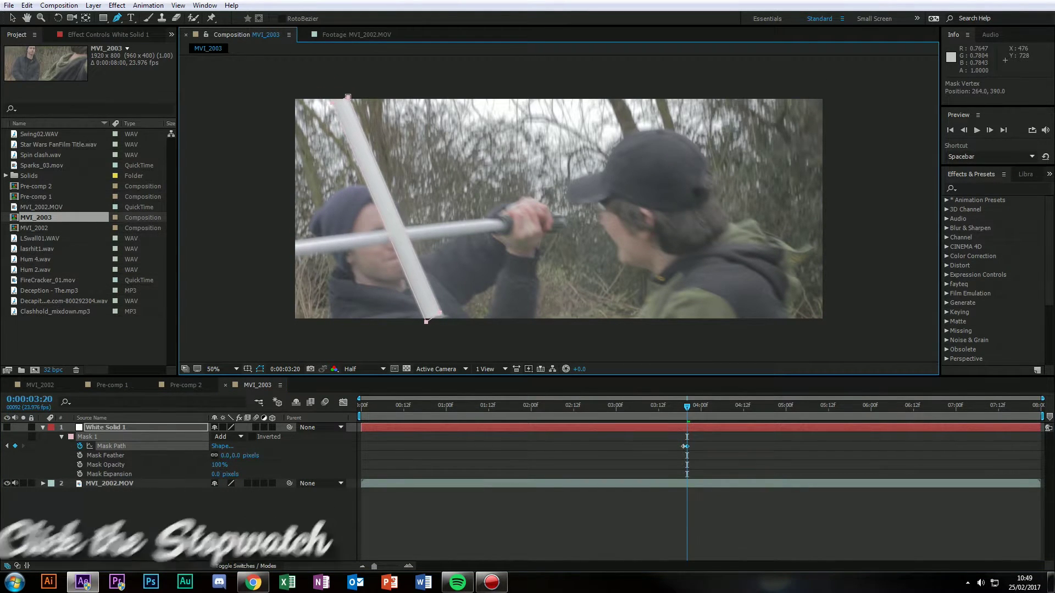
key(Page_Down)
drag(439, 312, 453, 299)
key(v)
double_click(346, 89)
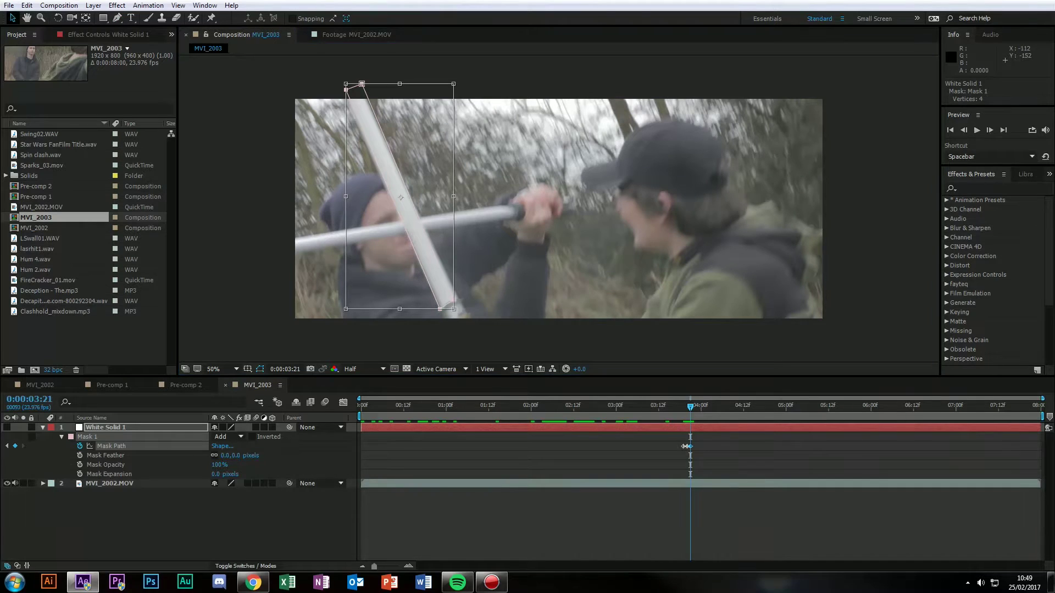
drag(344, 77, 345, 76)
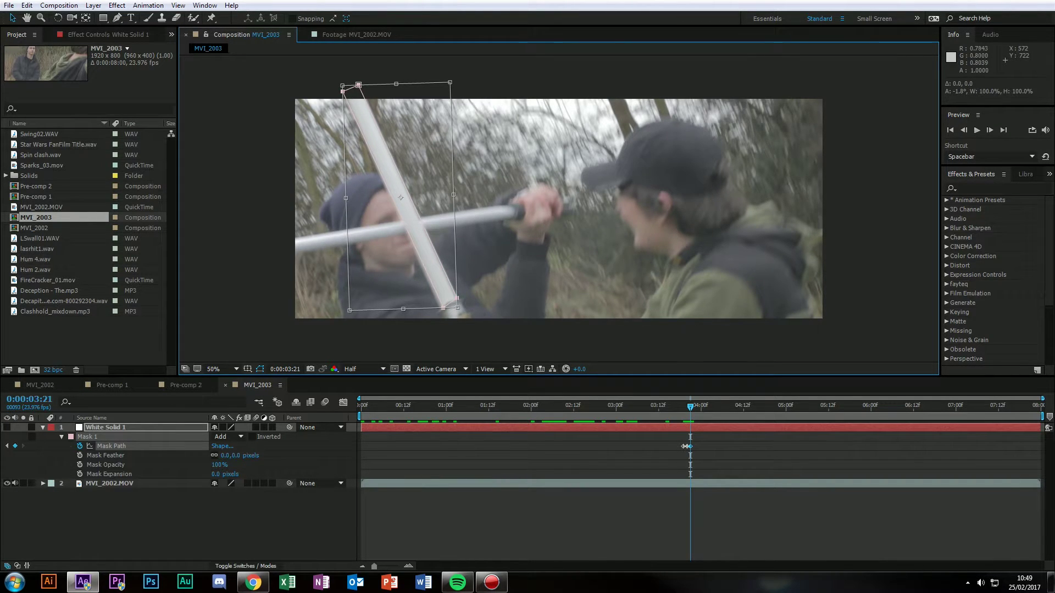
key(Return)
key(Page_Up)
key(Page_Up)
key(Page_Up)
key(Page_Down)
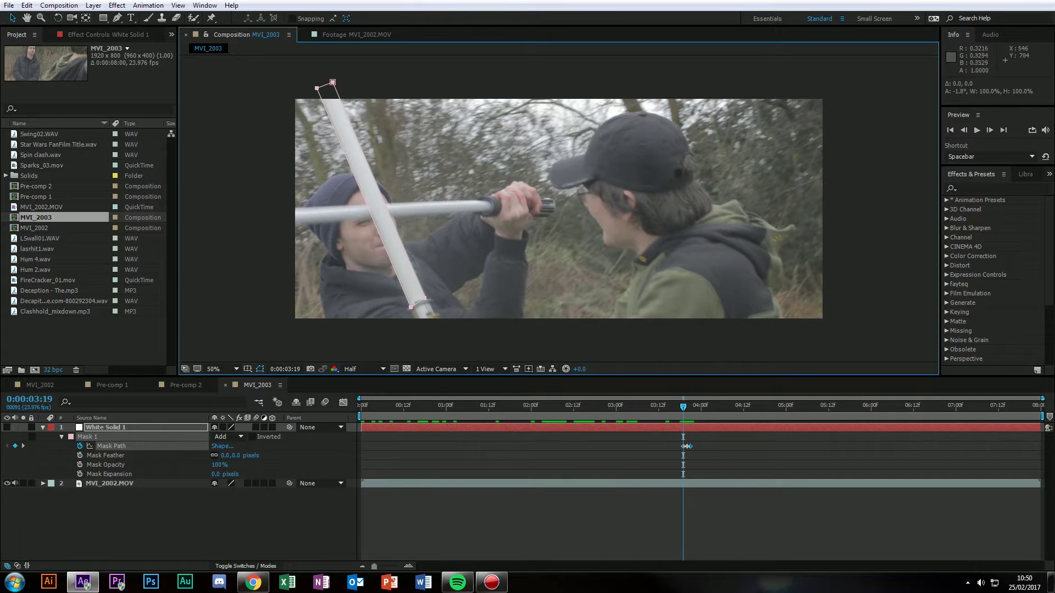
Step through the frames between 0:00:03:19 and 0:00:03:21 to check the keyframed mask against the upright blade.
key(Page_Down)
key(Page_Down)
key(Page_Up)
key(Page_Down)
key(Page_Down)
key(Page_Up)
key(Page_Up)
key(Page_Up)
key(Page_Up)
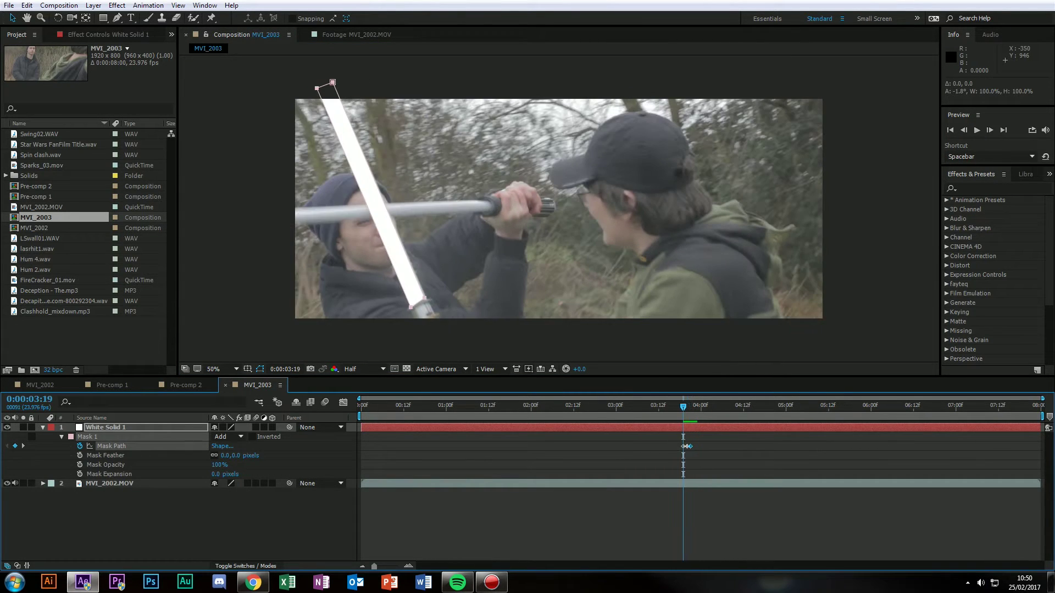
Trim the white solid so it starts at 0:00:03:19 and ends at 0:00:03:21, and return to its first frame.
key(alt+[)
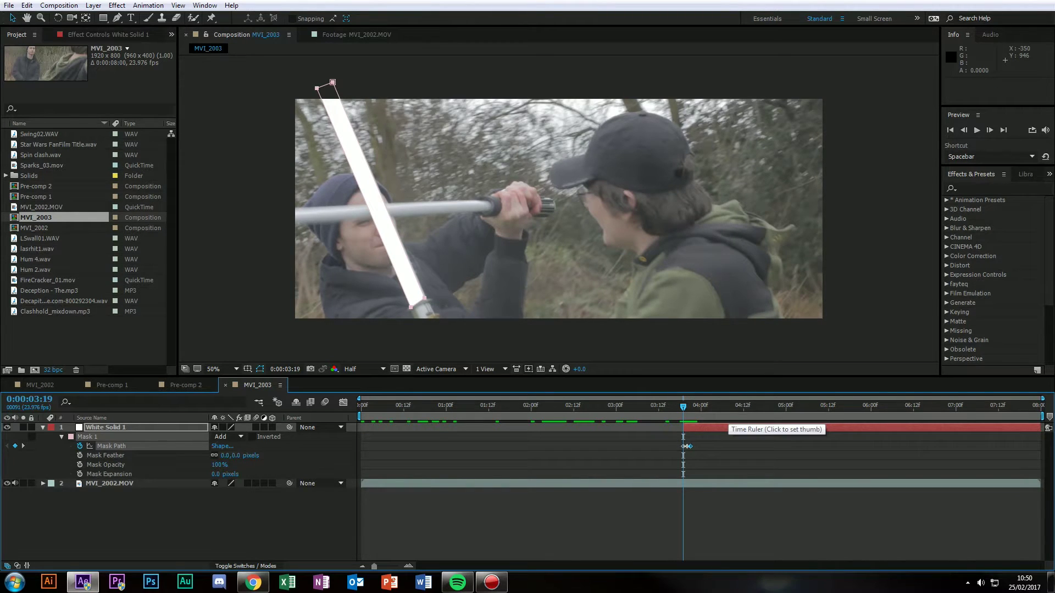
key(Page_Down)
key(Page_Down)
key(alt+])
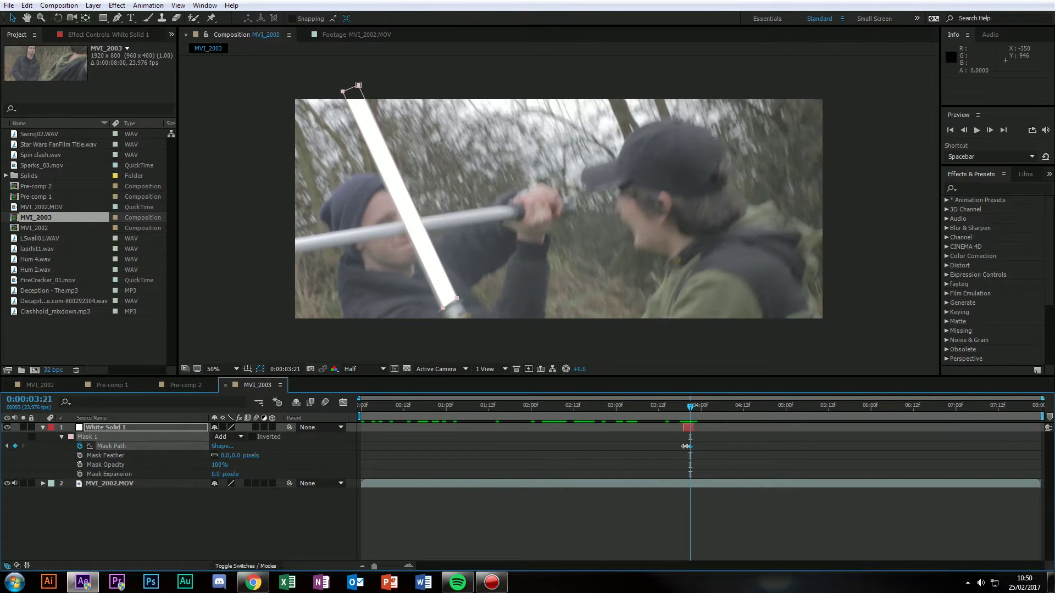
key(Page_Up)
key(Page_Up)
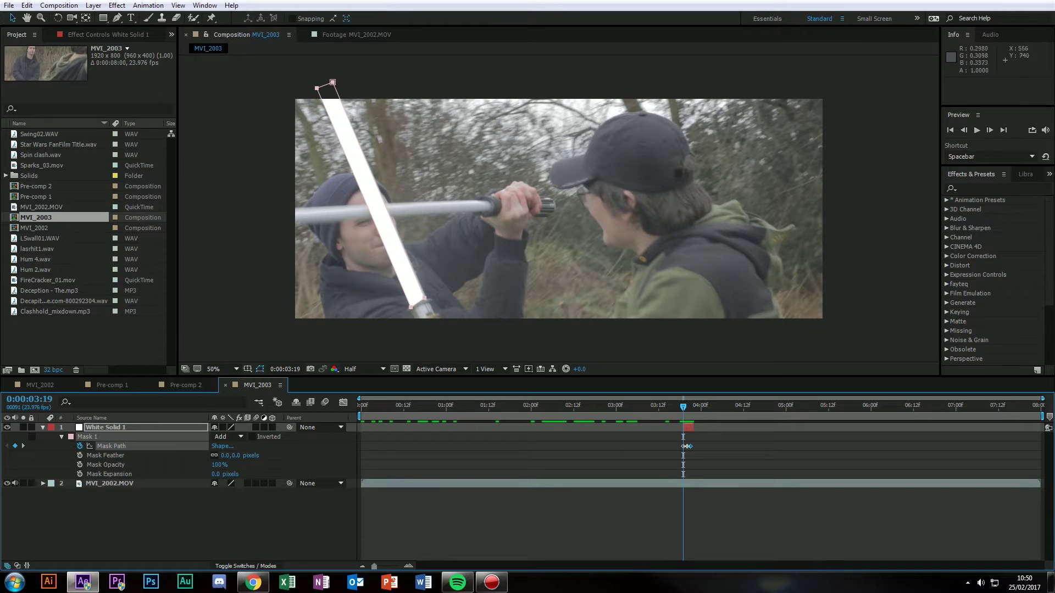
Search the effects for blur and paste three copies of the masked white solid above the original.
click(980, 188)
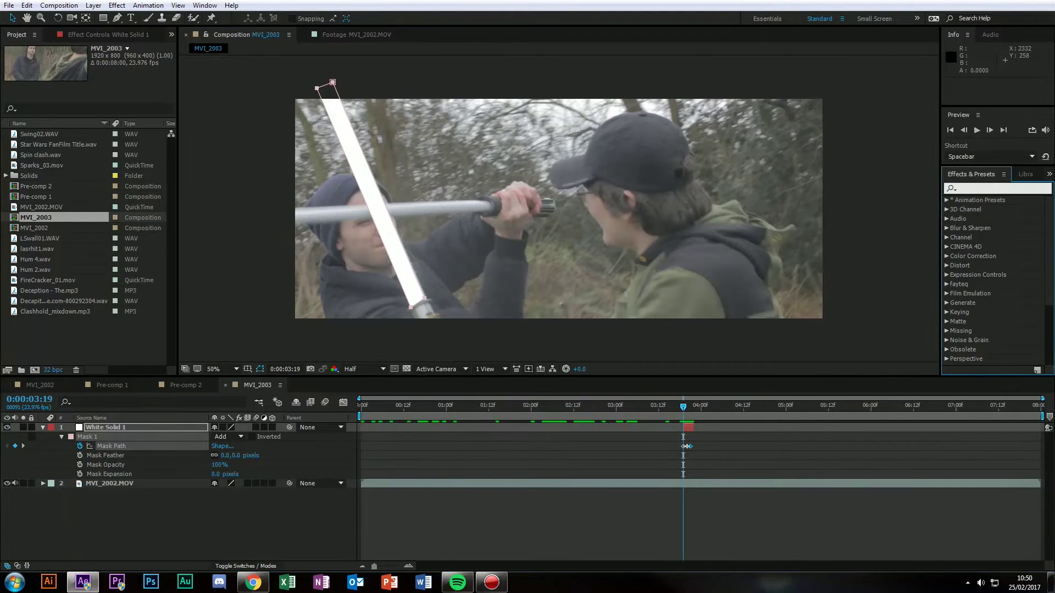
text(blur)
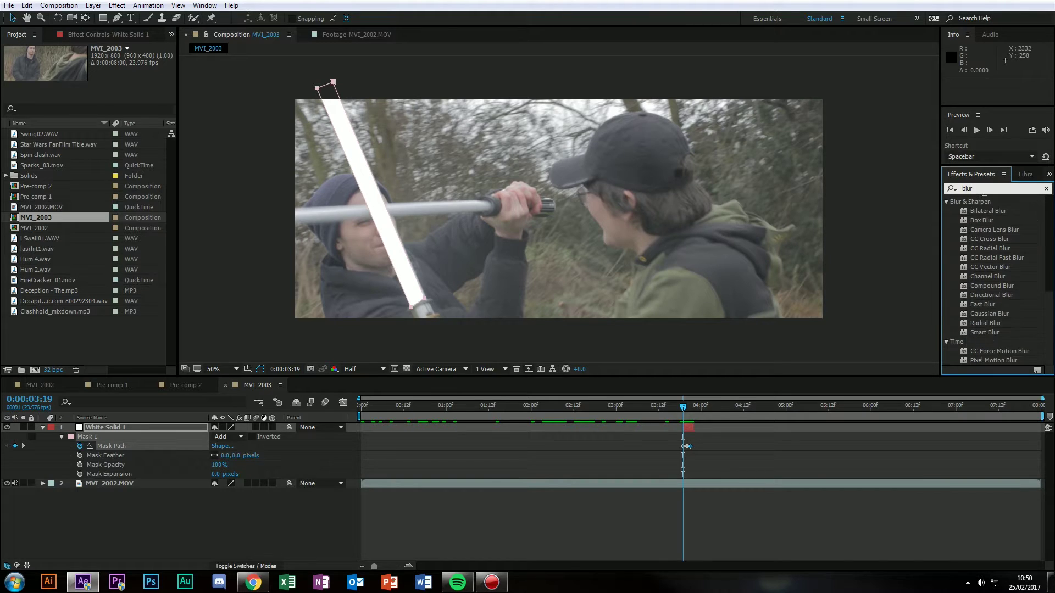
drag(989, 314, 137, 427)
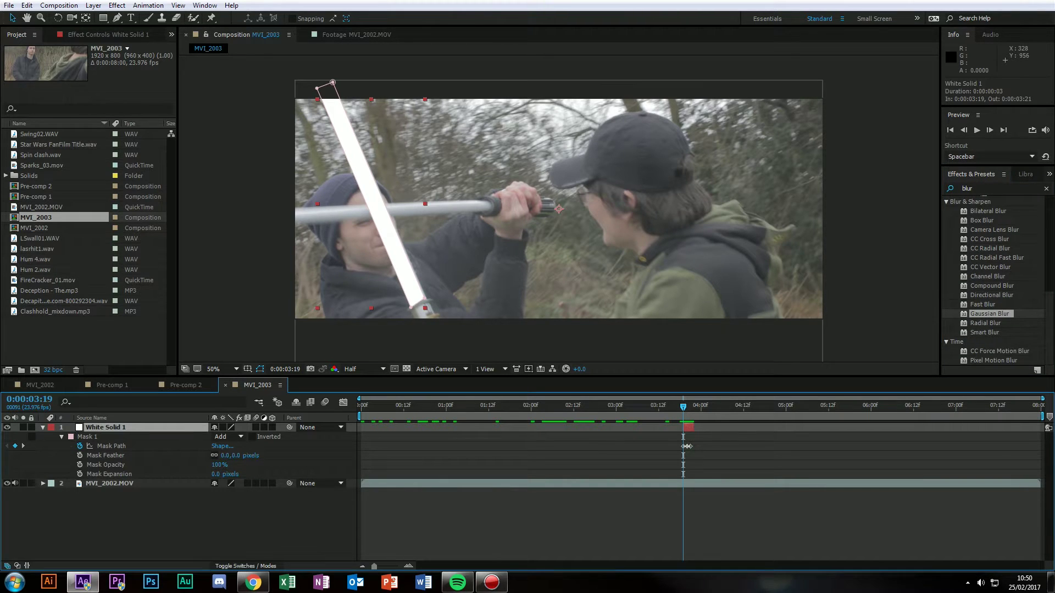
key(ctrl+v)
key(ctrl+v)
key(ctrl+v)
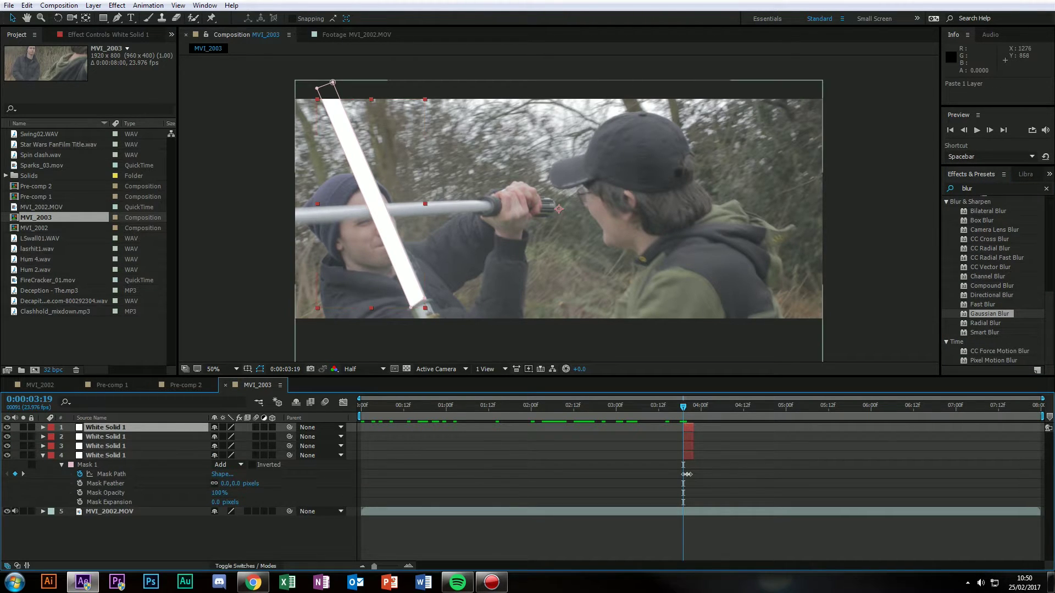
Apply Gaussian Blur to the lowest white solid and set its Blurriness to 60.
drag(989, 313, 116, 458)
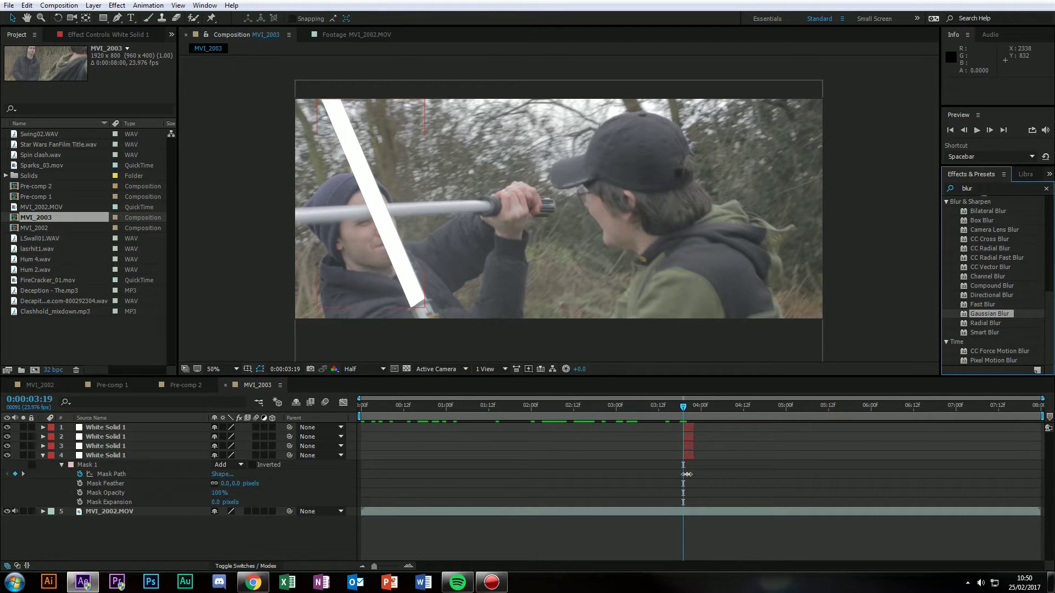
drag(581, 381, 124, 456)
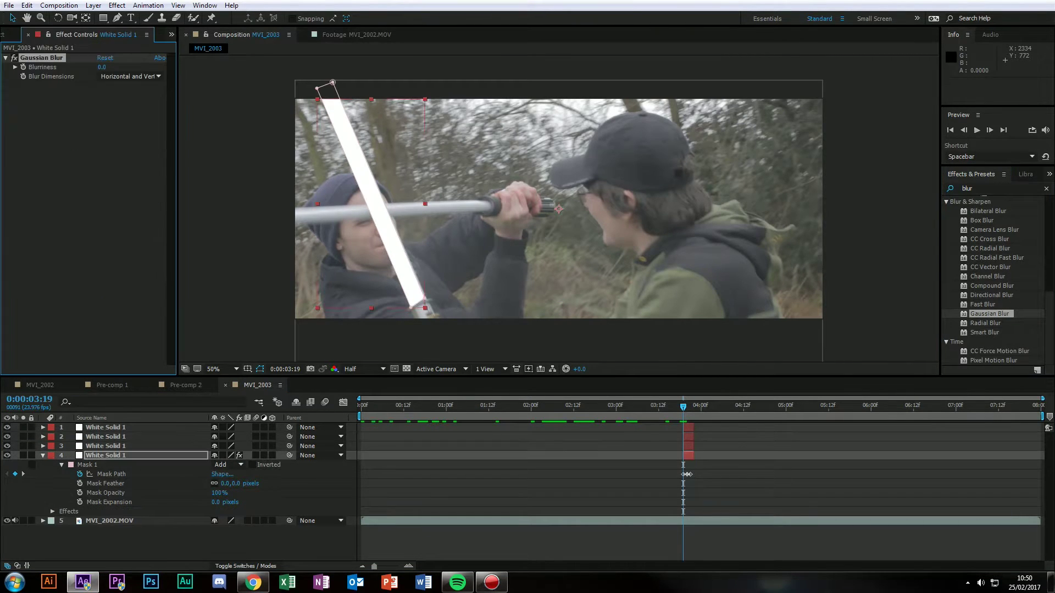
click(123, 456)
click(102, 67)
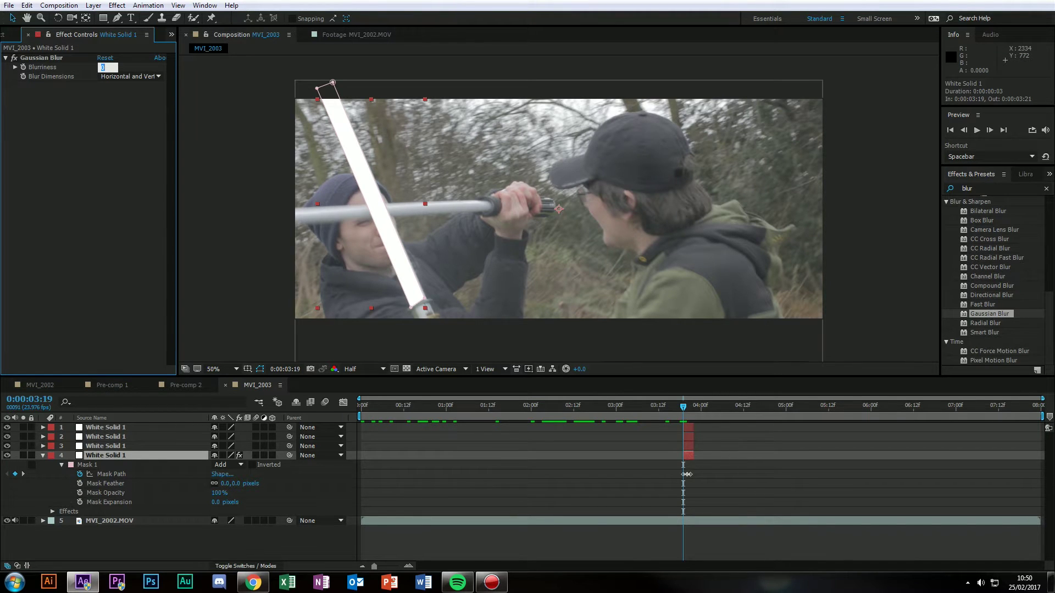
text(60)
key(Return)
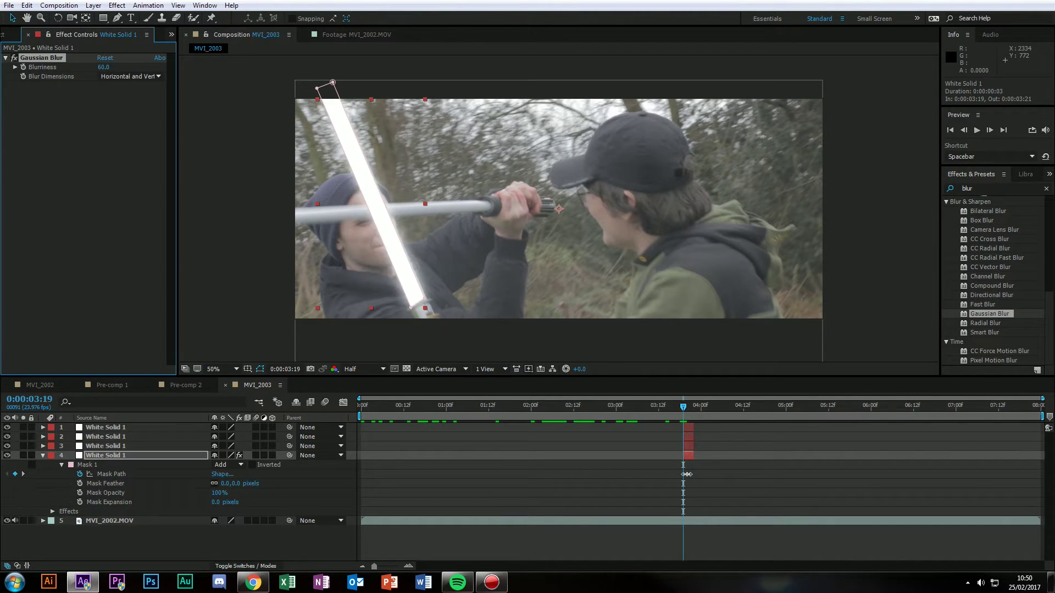
Apply Gaussian Blur to the white solid on layer 3 and set its Blurriness to 30.
click(106, 446)
drag(989, 313, 55, 454)
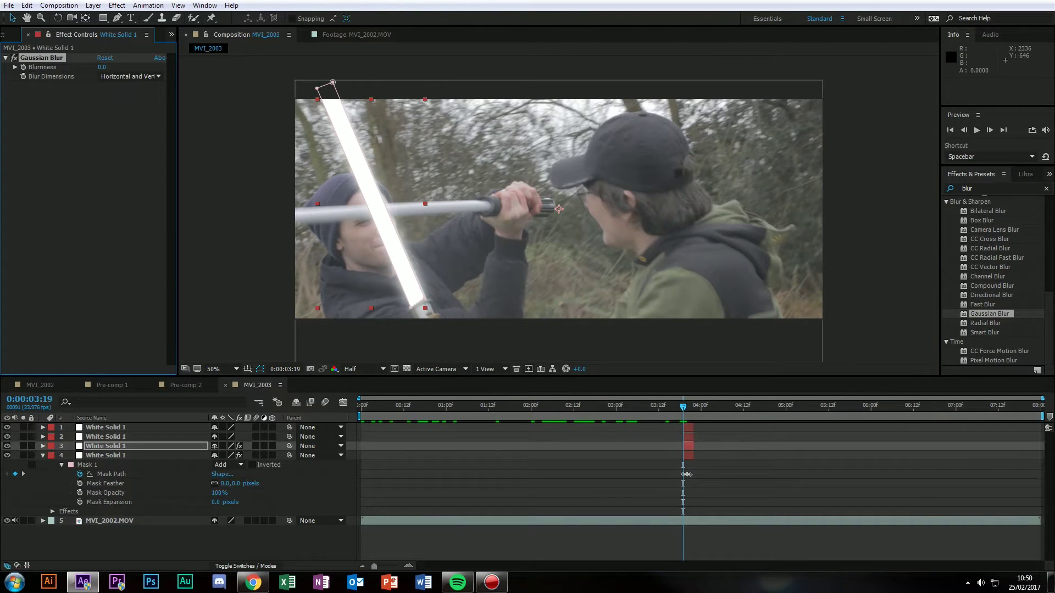
text(30)
key(Return)
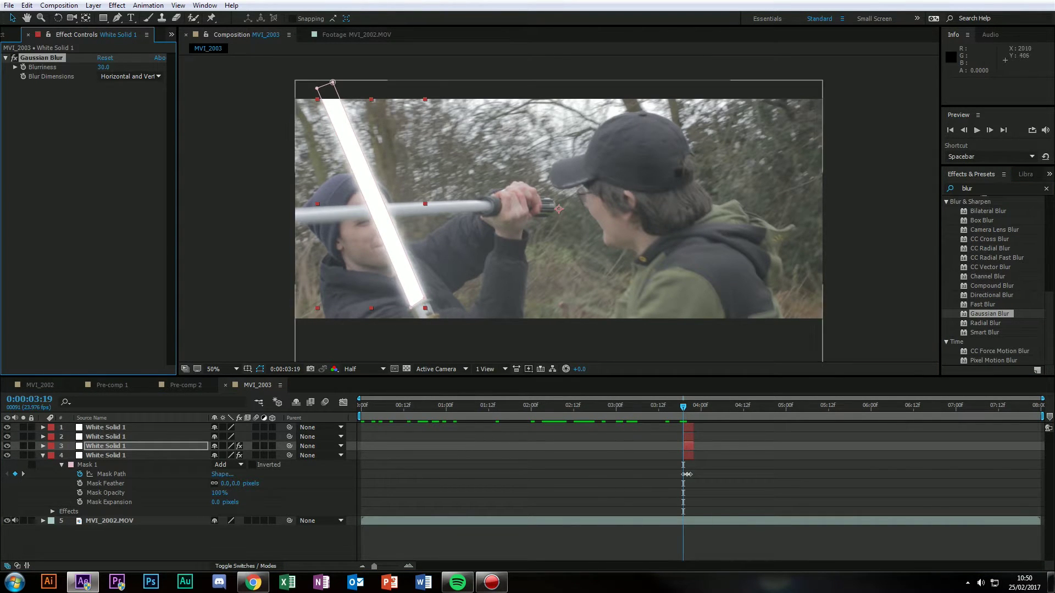
Apply Gaussian Blur to the upper two white solids, setting the topmost one's Blurriness to 5.
drag(989, 314, 132, 437)
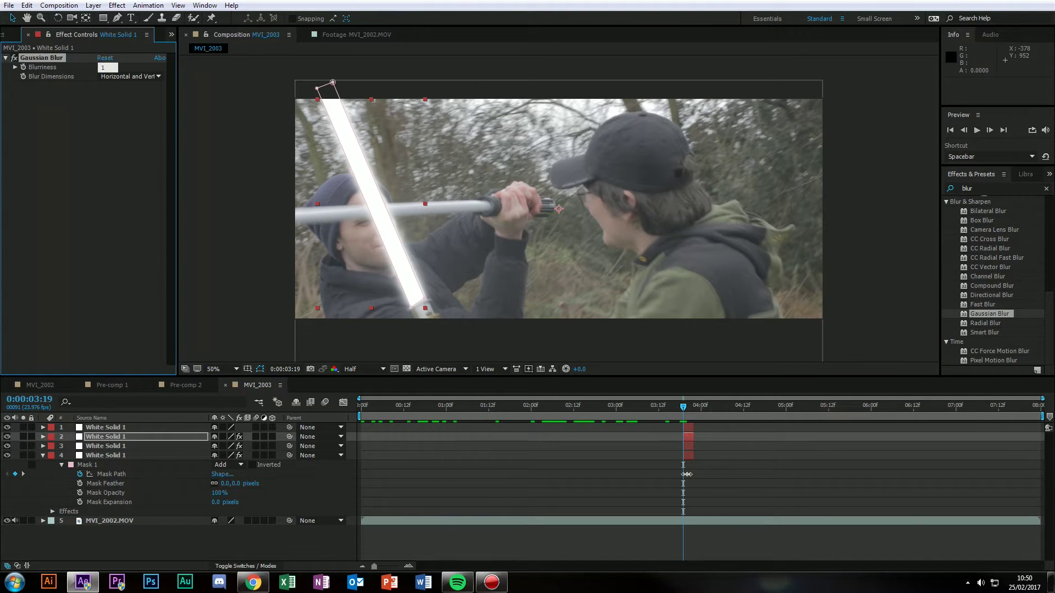
drag(989, 314, 89, 430)
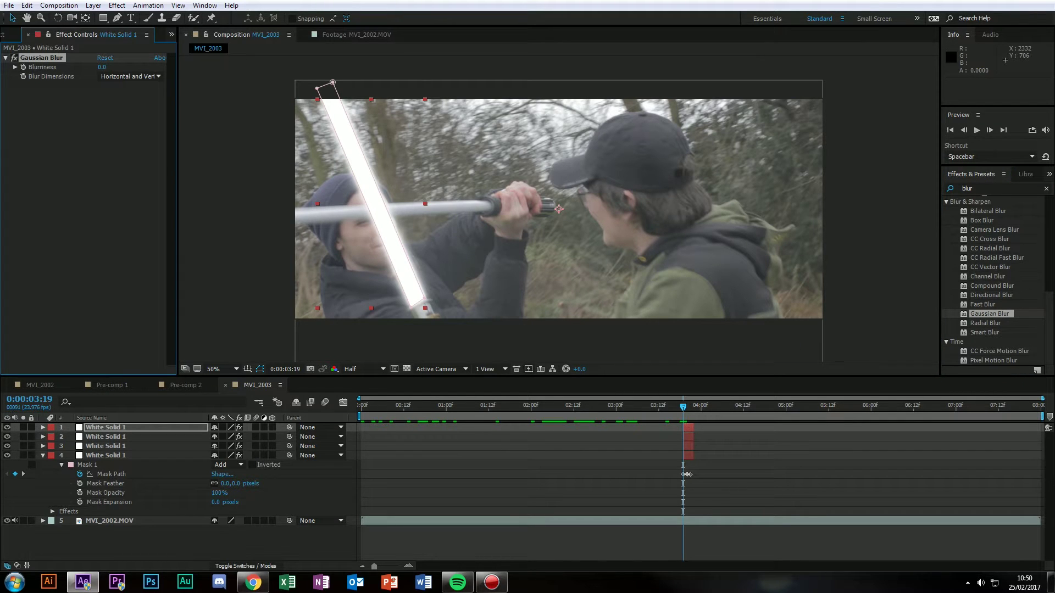
click(102, 67)
click(244, 215)
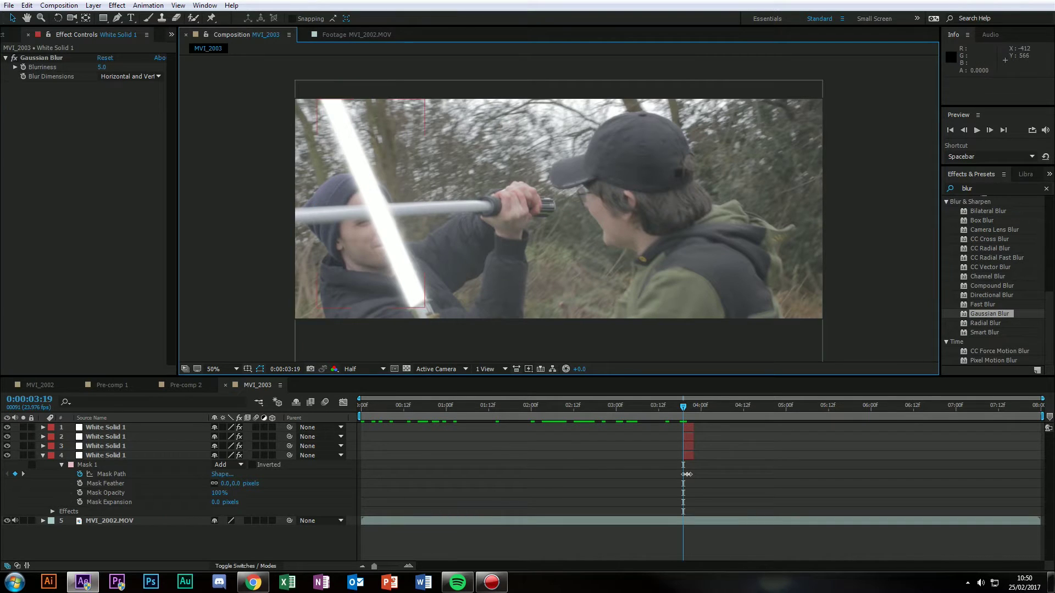
Collapse the original solid's mask properties and add a new black solid to the composition.
click(43, 455)
right_click(116, 398)
mouse_move(165, 403)
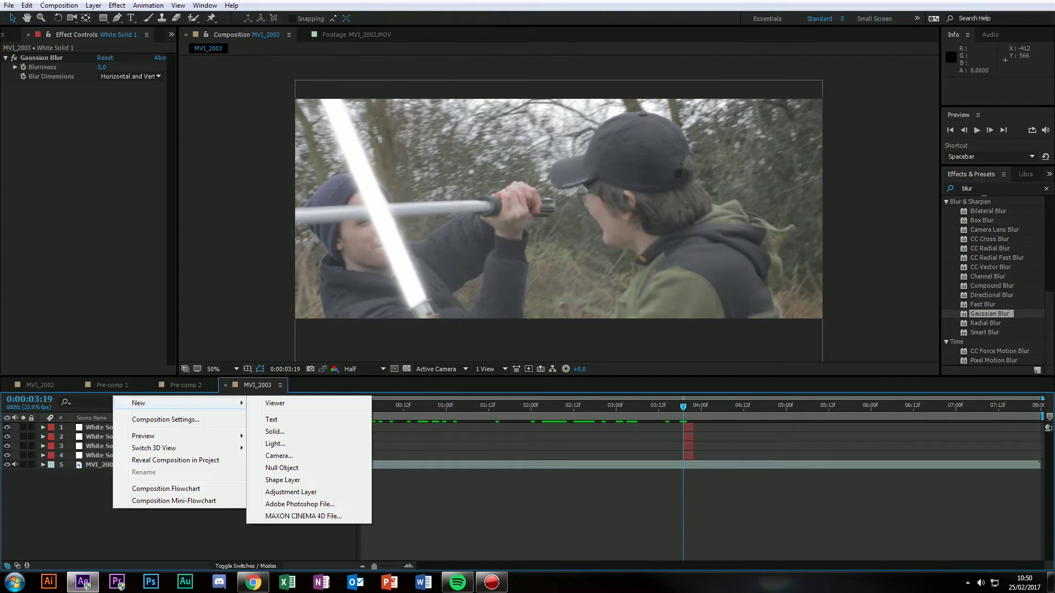
click(275, 431)
click(122, 191)
drag(617, 405, 635, 473)
click(807, 336)
click(162, 222)
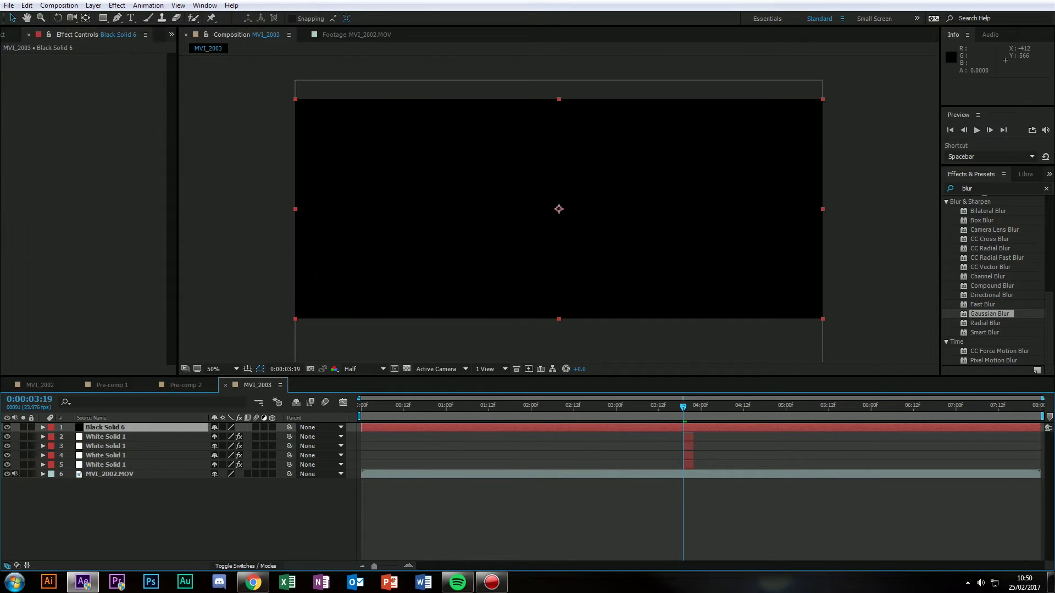
Move the black solid beneath the four white solids and pre-compose all five layers together.
drag(115, 428, 112, 469)
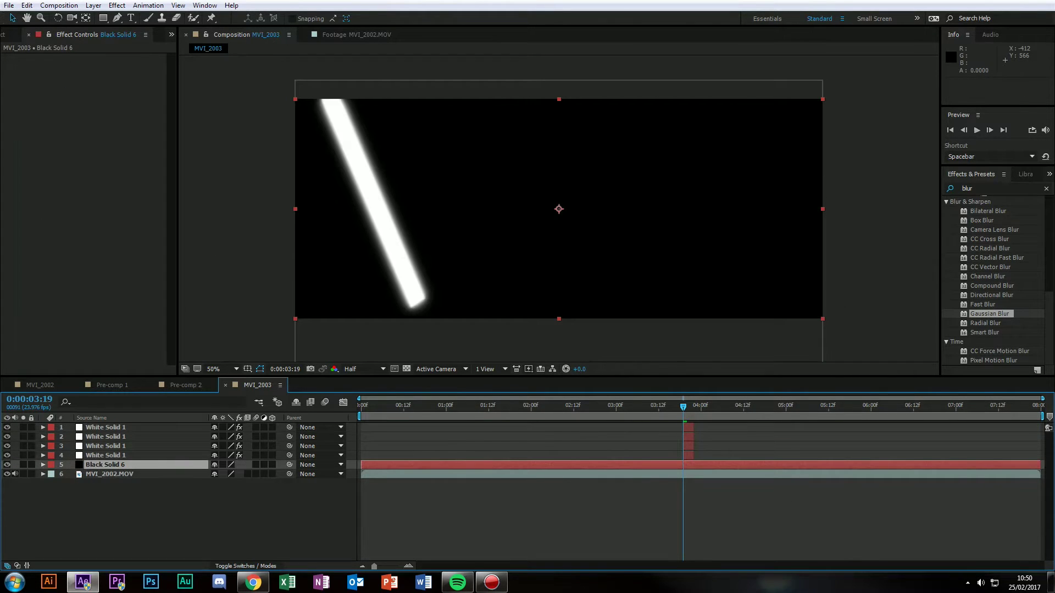
shift+click(112, 428)
right_click(122, 465)
click(165, 468)
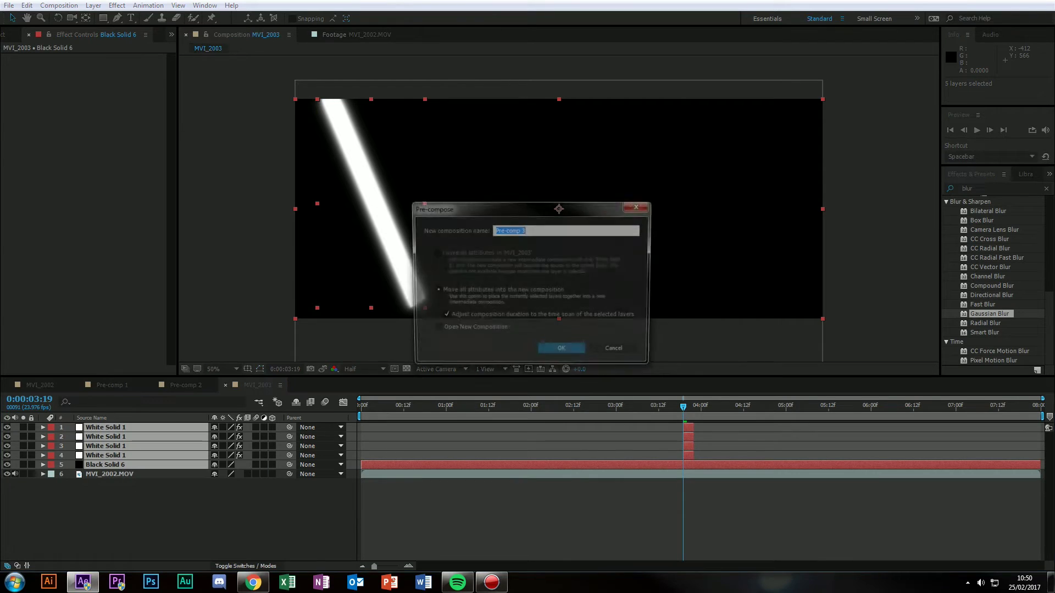
key(Return)
Change the new pre-comp's blending mode so its black background drops out over the footage.
right_click(132, 428)
mouse_move(173, 264)
click(303, 238)
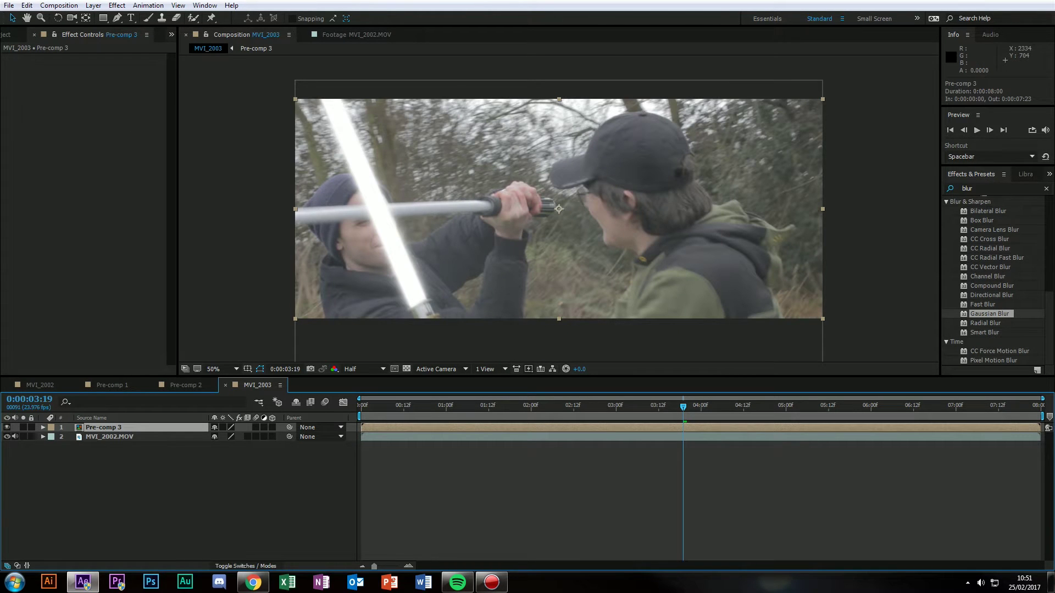
Apply Color Balance to the pre-comp with Shadow Red 45, Midtone Red 51 and Highlight Red 100, and enable Preserve Luminosity.
double_click(968, 189)
key(BackSpace)
text(Colo)
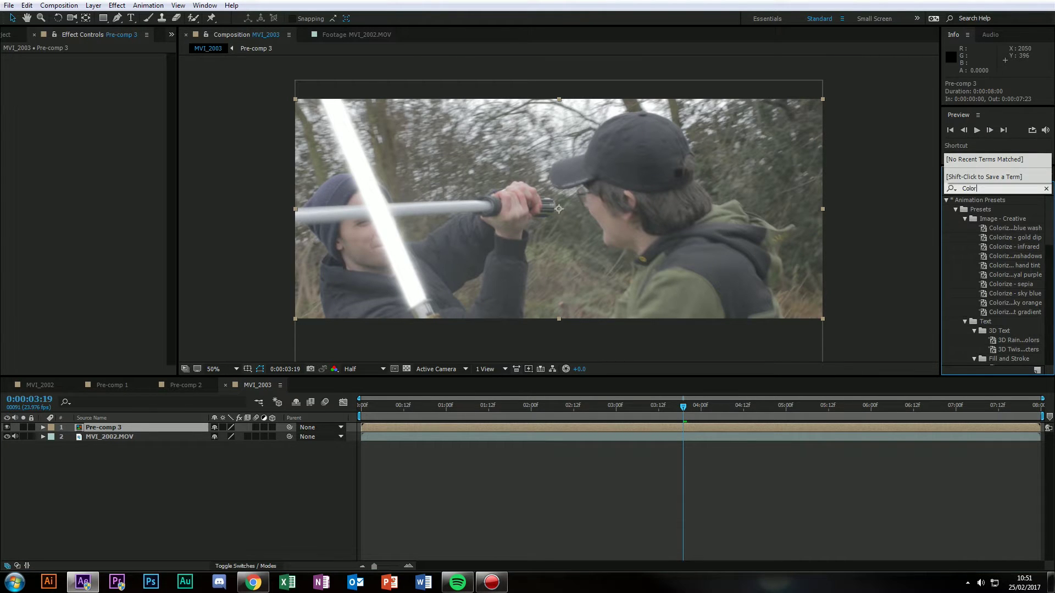
scroll(995, 269, down, 5)
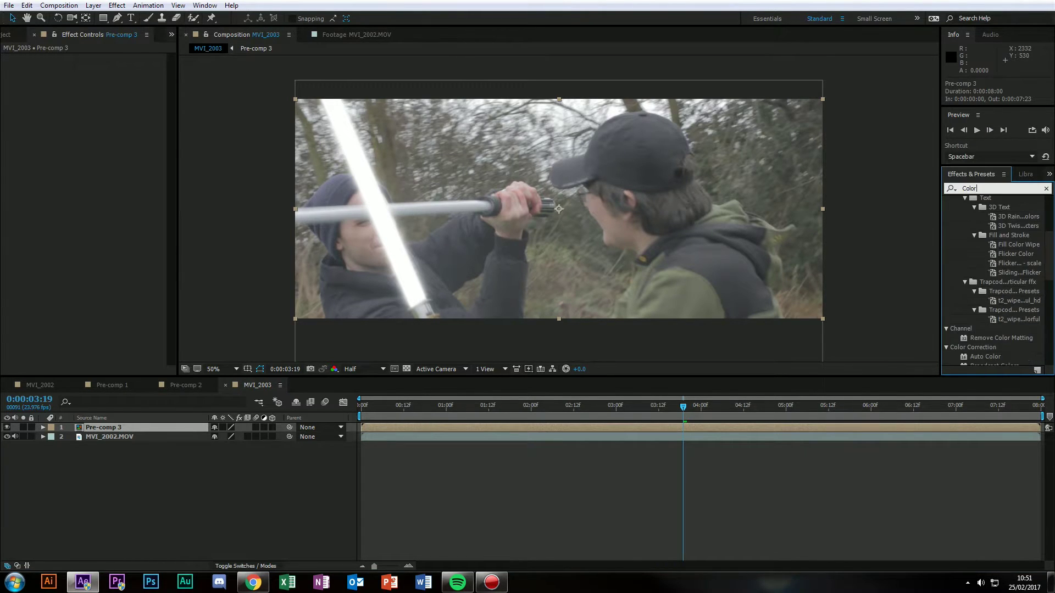
scroll(994, 280, down, 5)
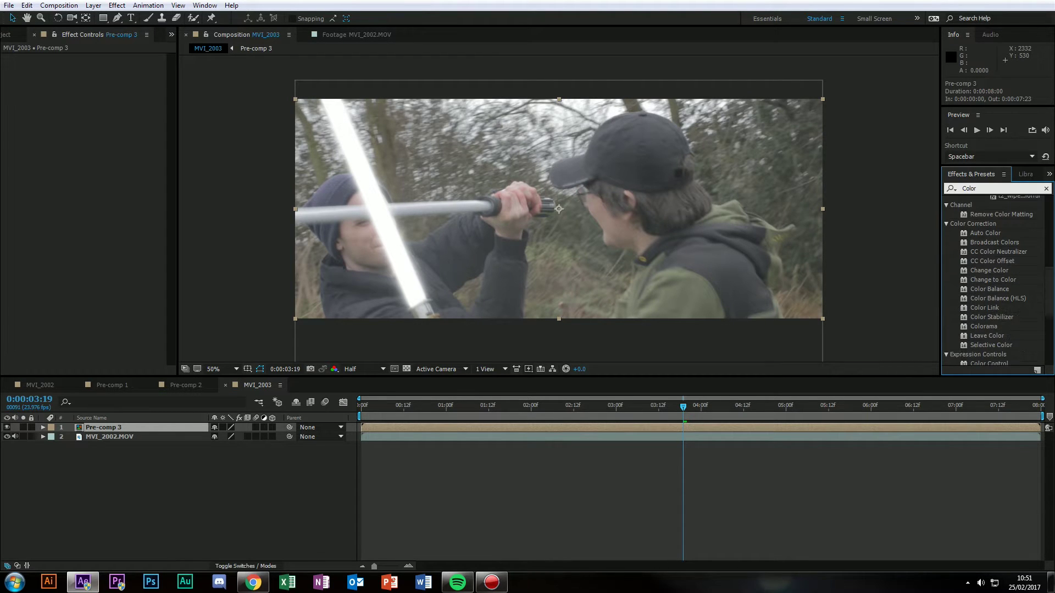
drag(988, 289, 682, 428)
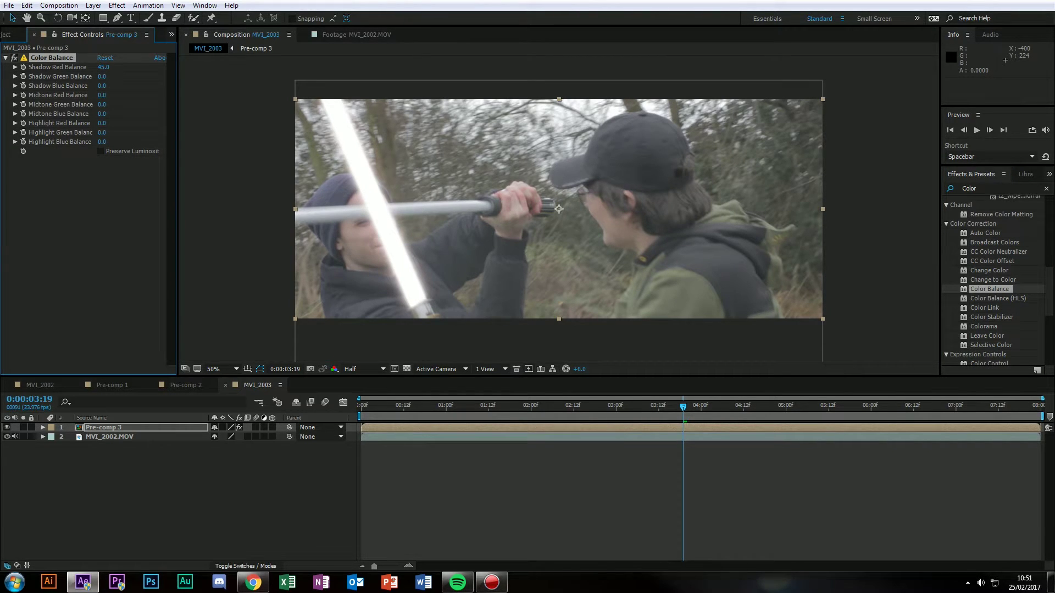
drag(103, 95, 111, 96)
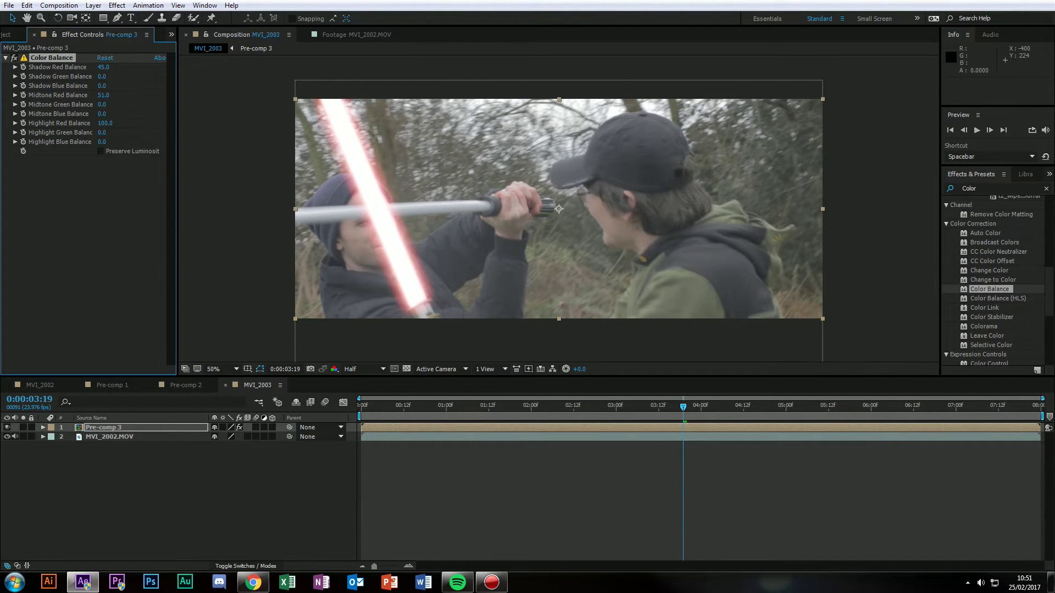
click(101, 151)
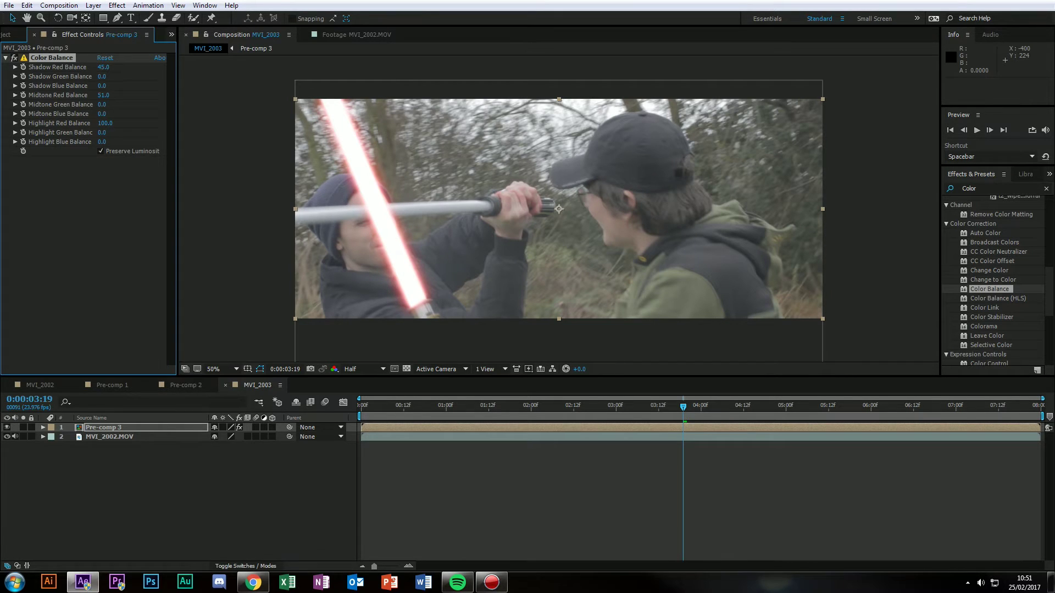
Switch the tinted pre-comp to a brighter blending mode to intensify the red glow.
right_click(131, 427)
mouse_move(181, 264)
click(308, 226)
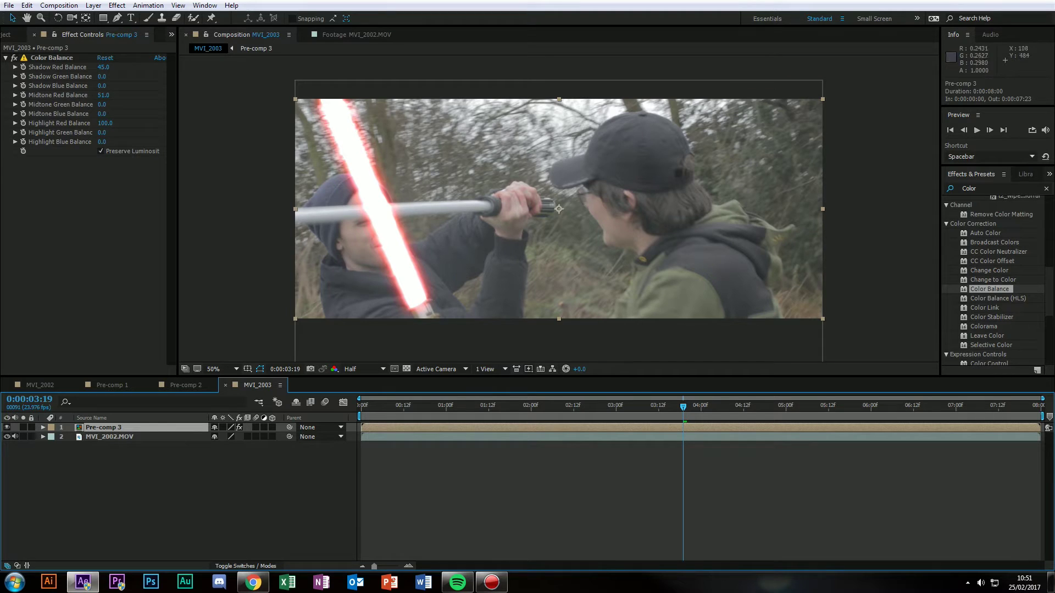
Step back and forth through the frames around 0:00:03:19 to 0:00:03:22 to review the glowing red blade.
key(Page_Up)
key(Page_Up)
key(Page_Up)
key(Page_Down)
key(Page_Down)
key(Page_Down)
key(Page_Down)
key(Page_Down)
key(Page_Down)
key(Page_Down)
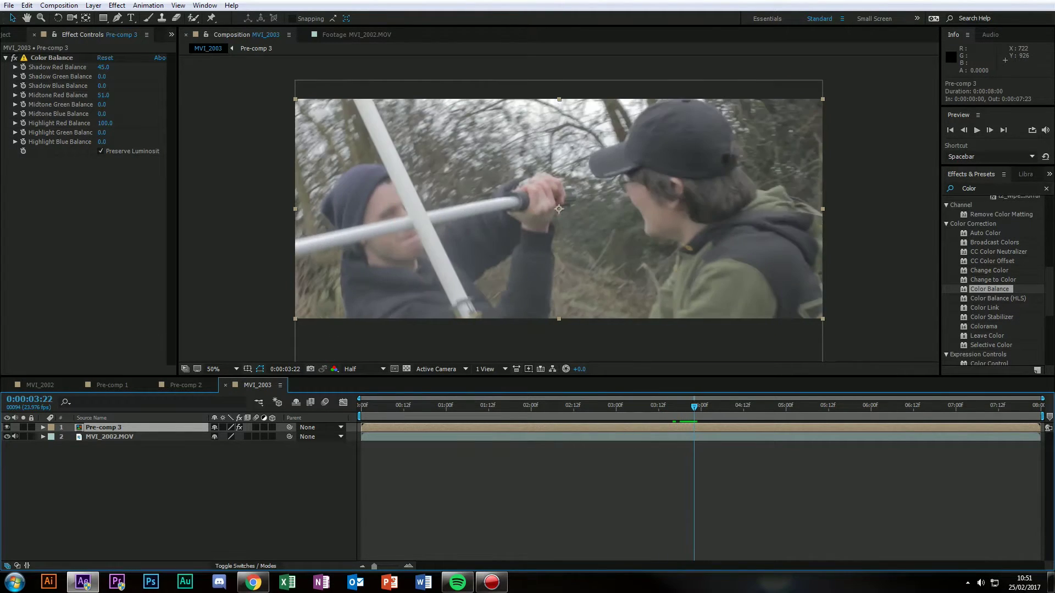
key(Page_Up)
key(Page_Up)
key(Page_Up)
key(Page_Up)
key(Page_Down)
key(Page_Down)
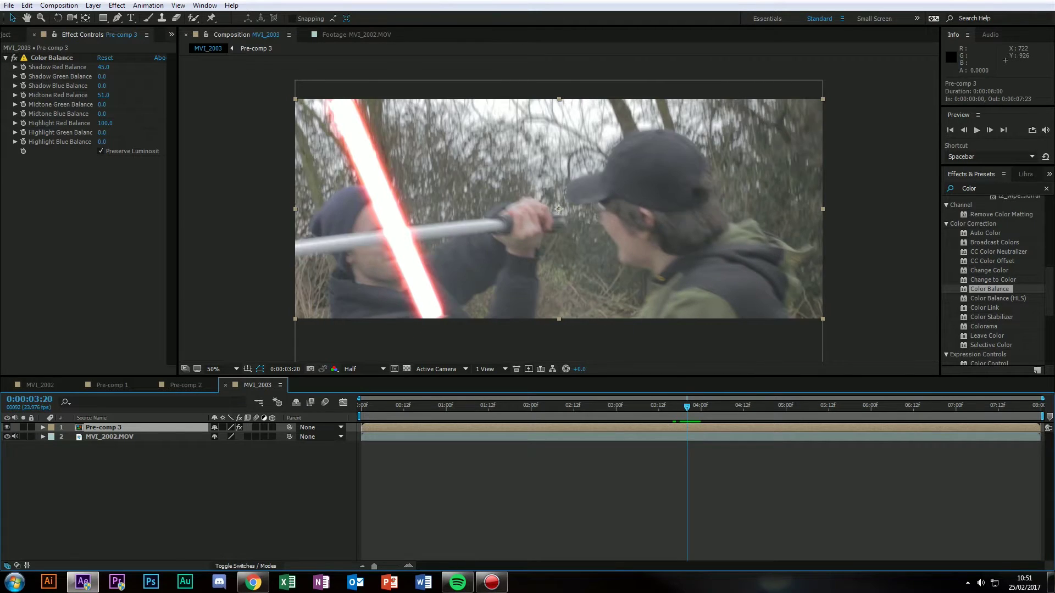
key(Page_Up)
key(Page_Up)
key(Page_Down)
key(Page_Down)
key(Page_Up)
key(Page_Up)
key(Page_Down)
key(Page_Down)
key(Page_Up)
key(Page_Up)
key(Page_Down)
key(Page_Up)
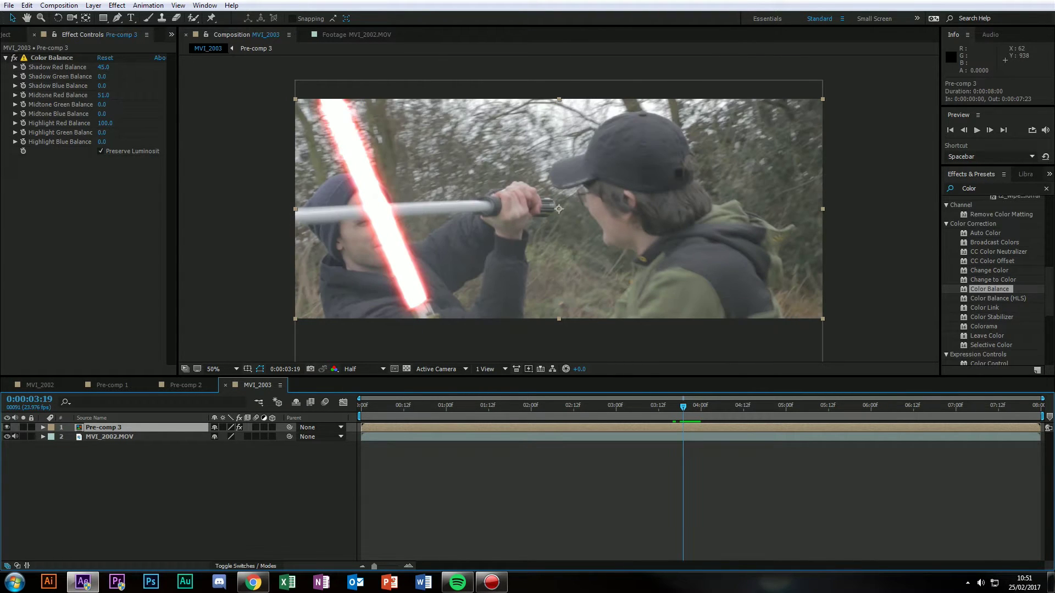
Delete the red-tinted pre-comp and add a 1920 x 800 px black solid above MVI_2002.MOV.
click(88, 231)
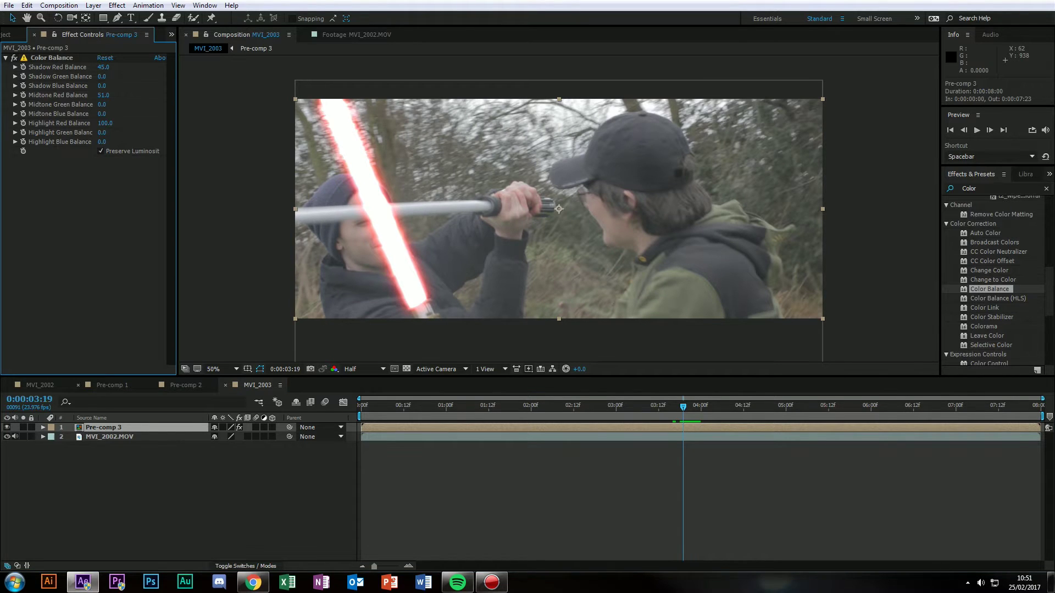
key(Delete)
right_click(138, 460)
mouse_move(140, 464)
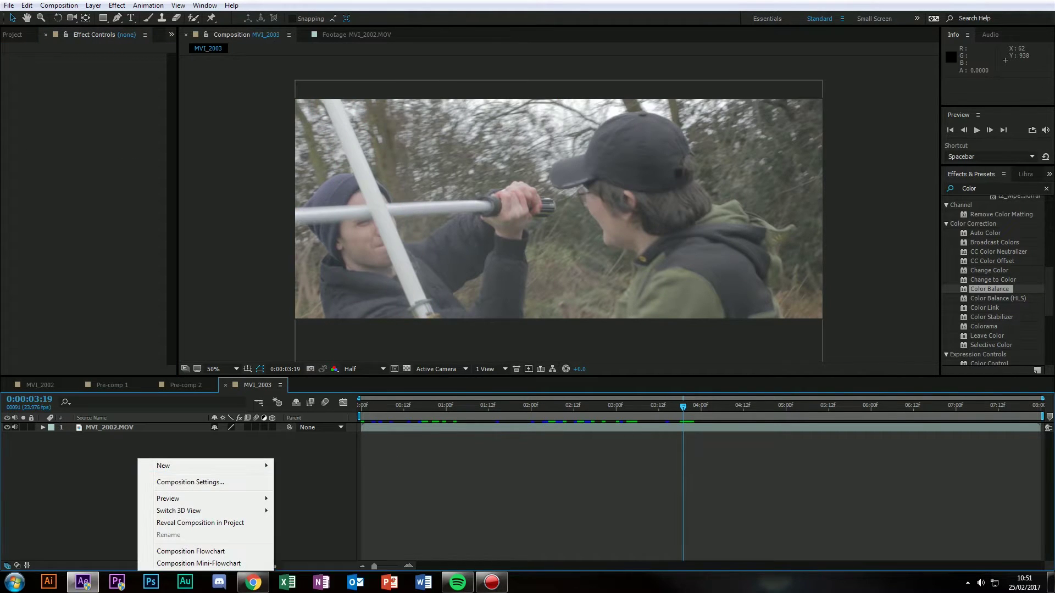
click(300, 494)
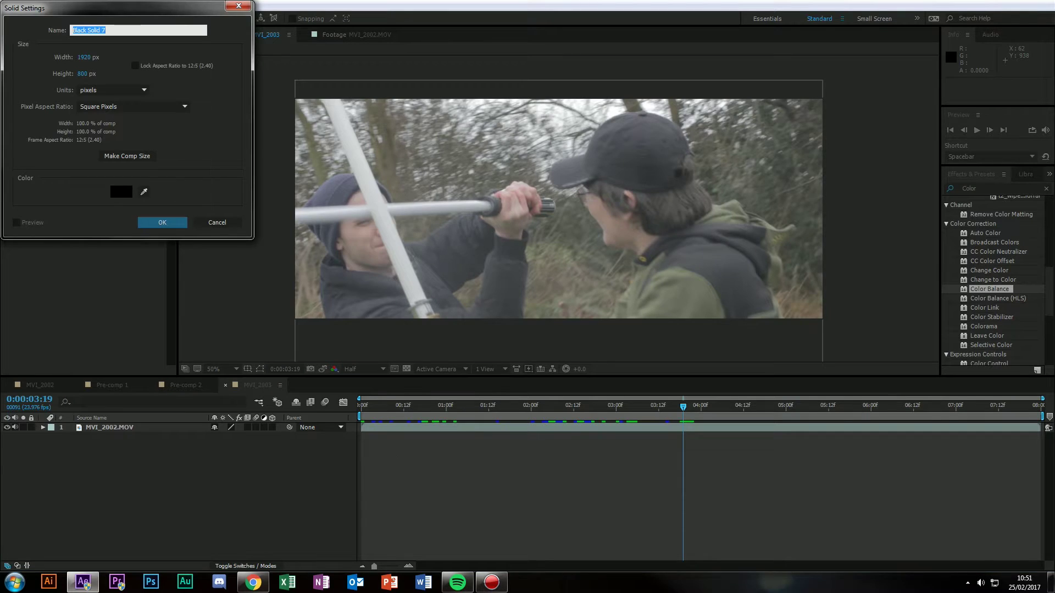
click(162, 223)
Search the available effects for "sab".
double_click(969, 189)
key(BackSpace)
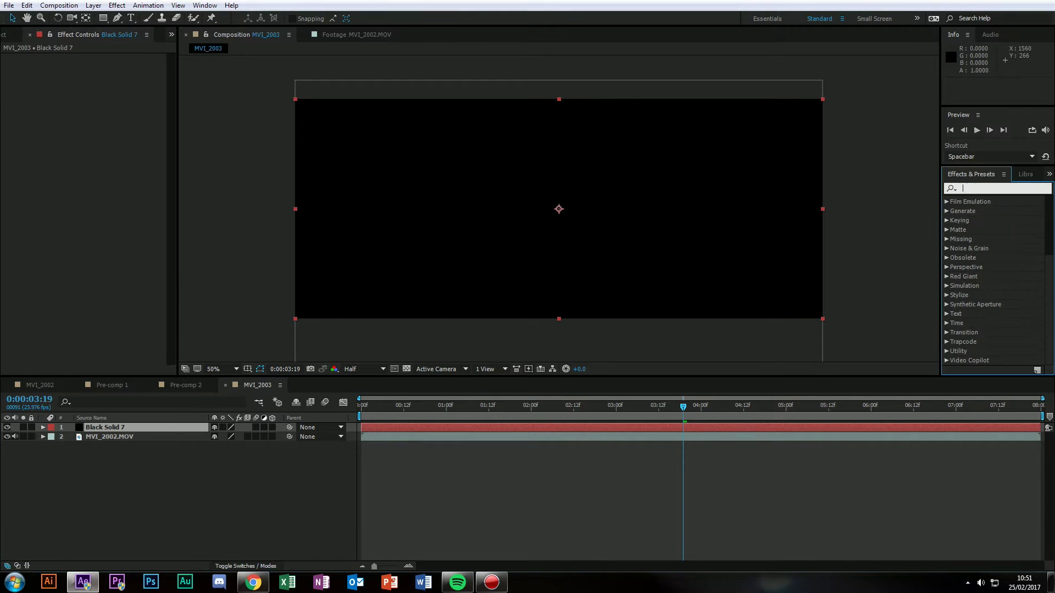
text(sab)
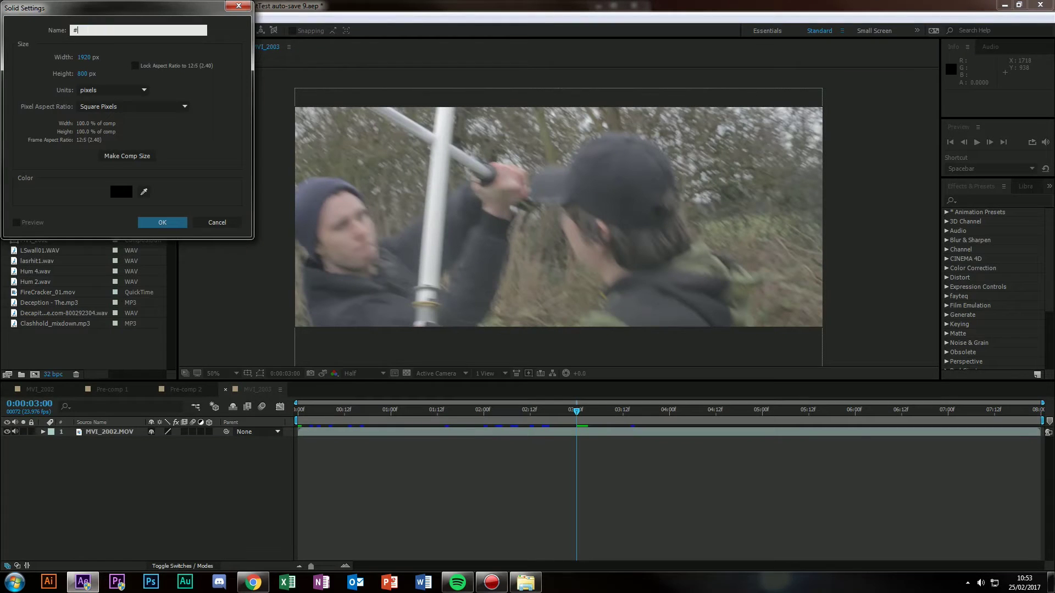
Create a black solid over the footage at 0:00:03:00 and apply the Video Copilot Saber effect to it.
key(Return)
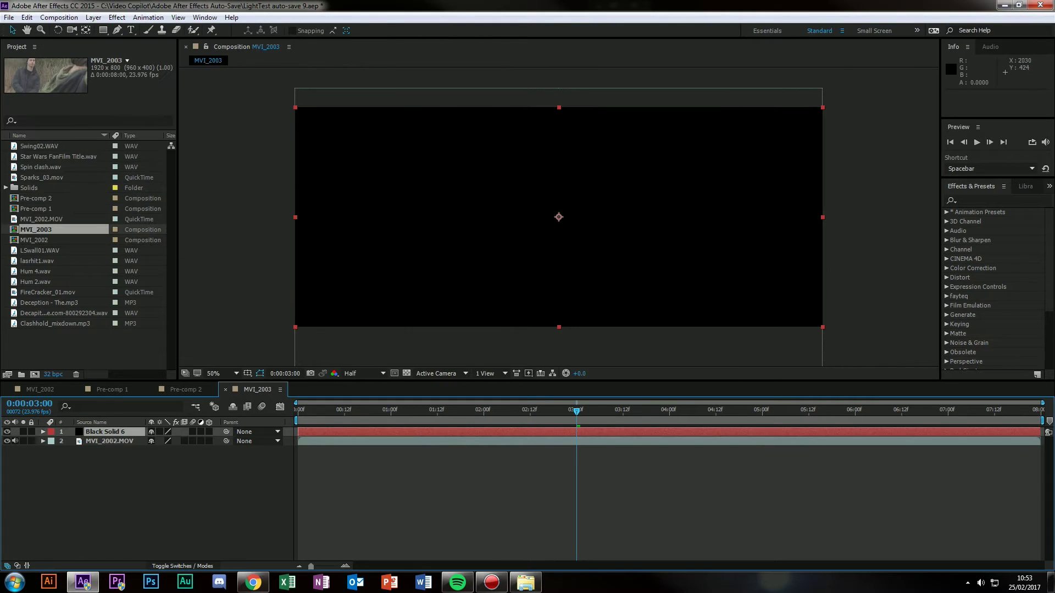
scroll(989, 286, down, 3)
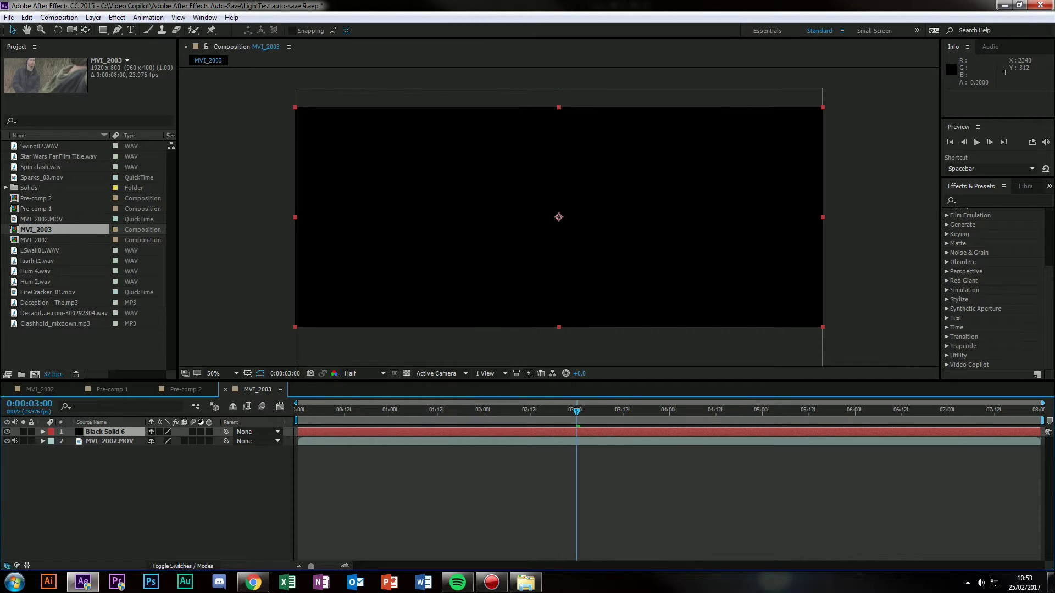
click(946, 365)
drag(978, 355, 637, 432)
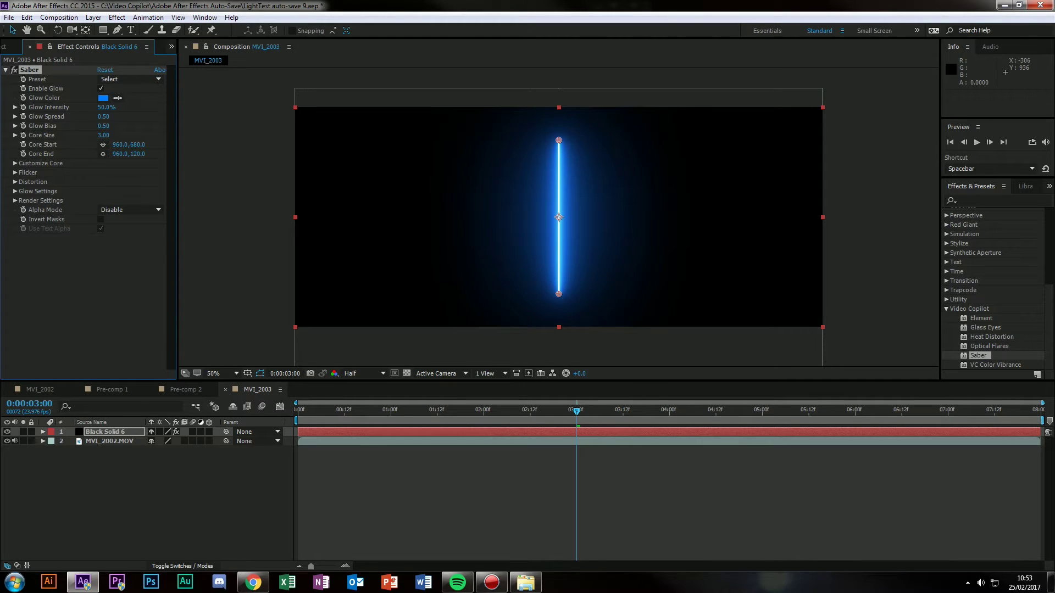
Try a Glow Spread of 0.41 and Glow Bias of 0.97 on the saber, and reset it with the Default preset.
drag(104, 117, 133, 126)
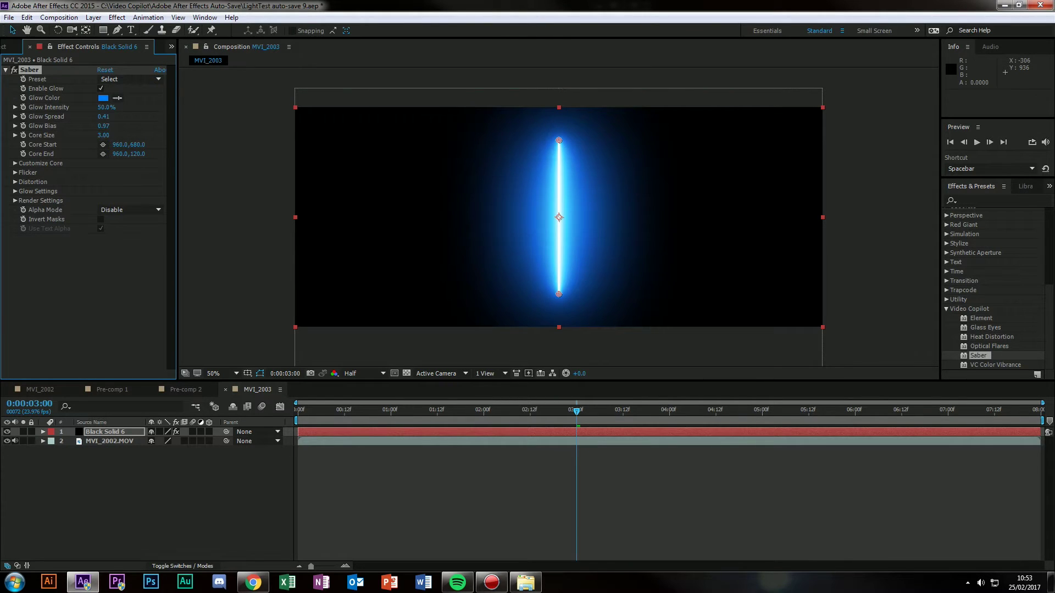
scroll(544, 249, up, 1)
scroll(544, 248, down, 1)
click(130, 79)
click(143, 35)
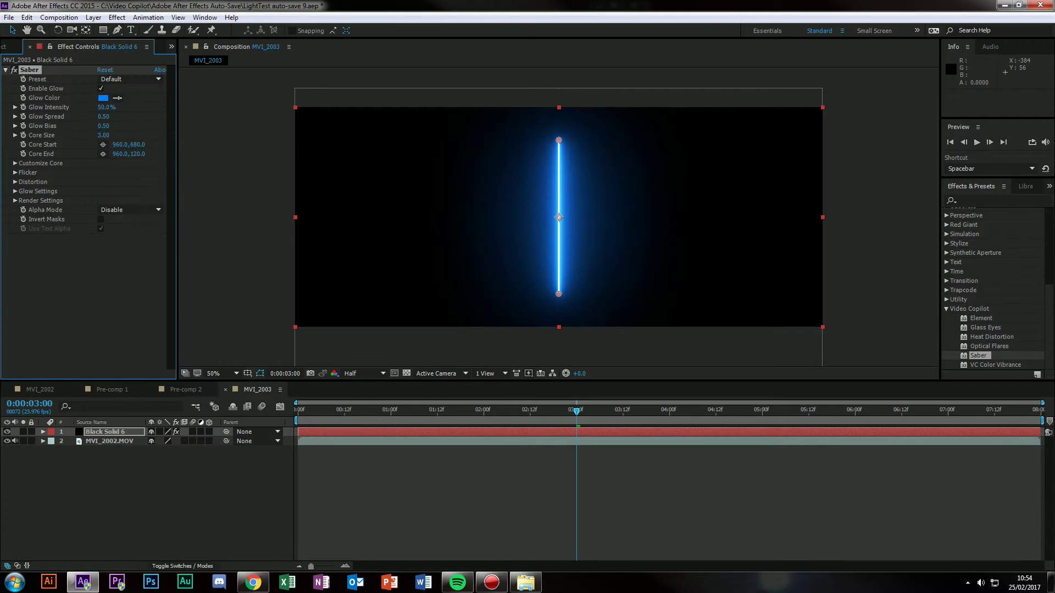
Try several Saber presets on the solid, finishing with Neon.
click(130, 80)
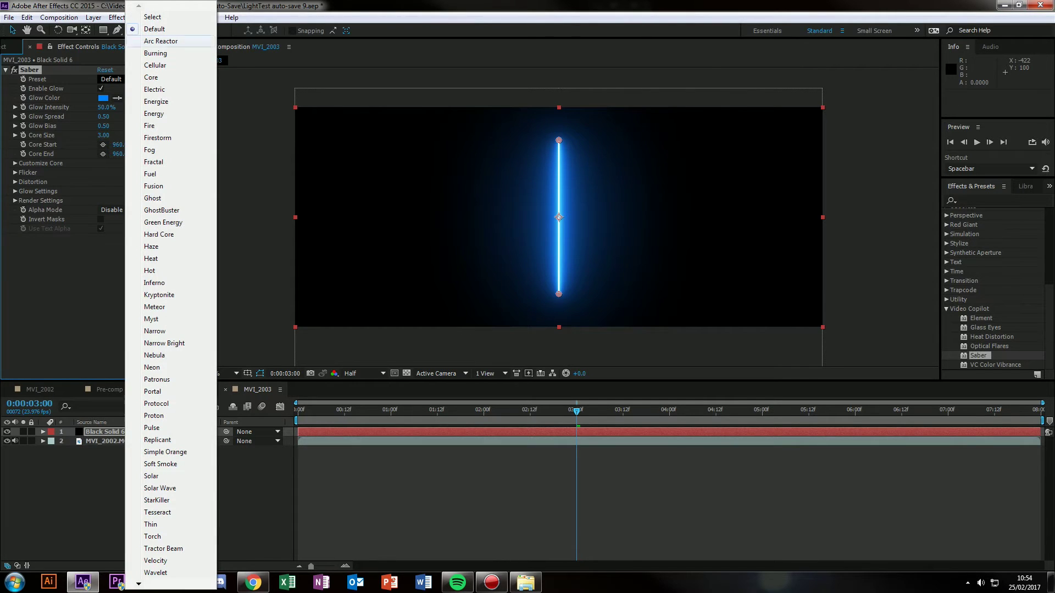
click(150, 174)
click(131, 79)
click(160, 405)
click(131, 79)
click(148, 428)
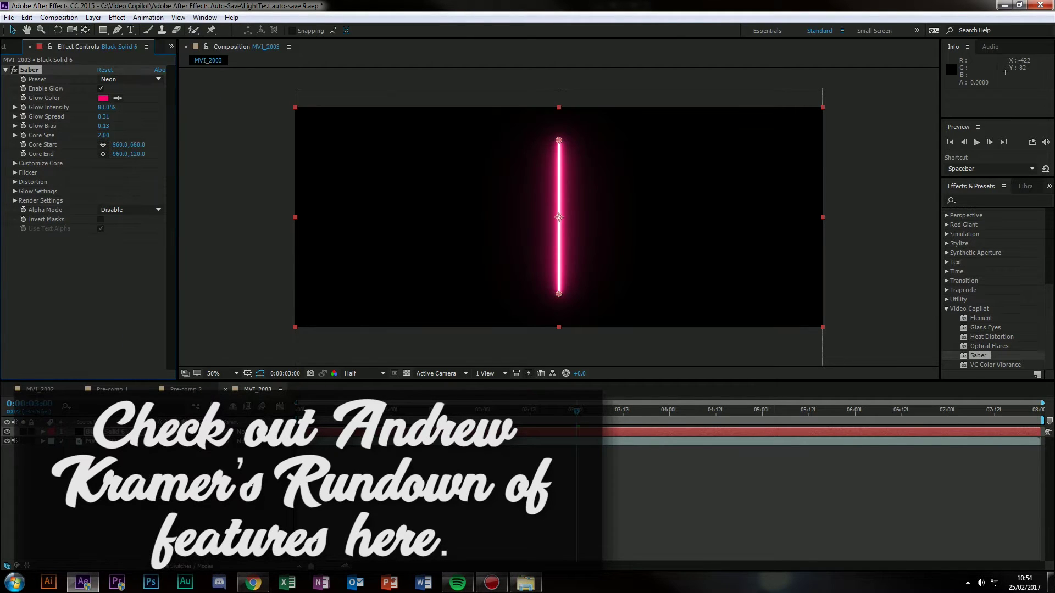
Tilt the saber by moving its Core End to 862, 274, and switch its glow off and on again.
drag(559, 140, 532, 182)
click(100, 88)
click(130, 79)
click(100, 88)
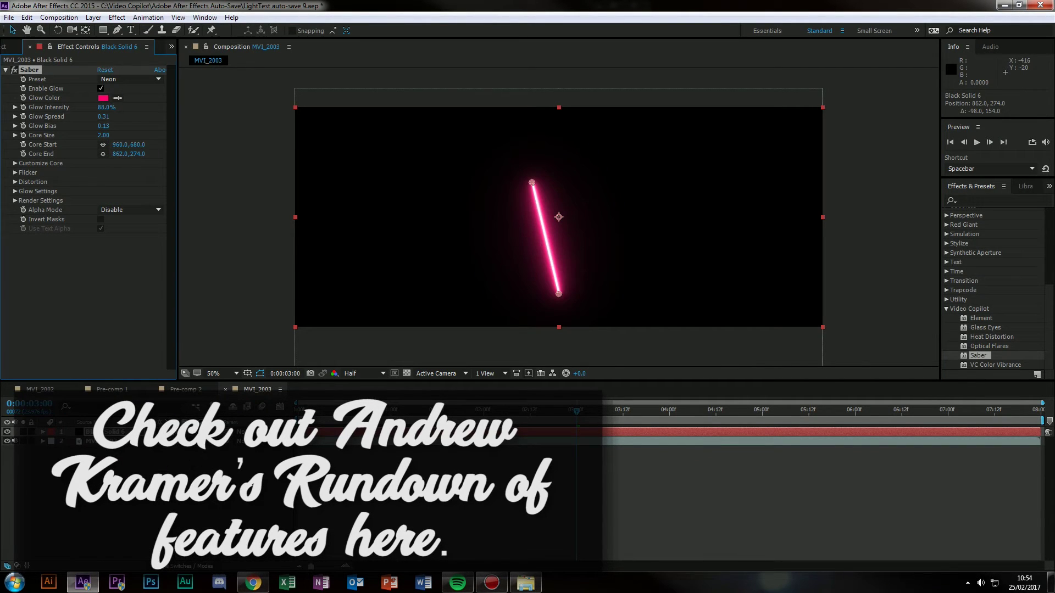
click(101, 89)
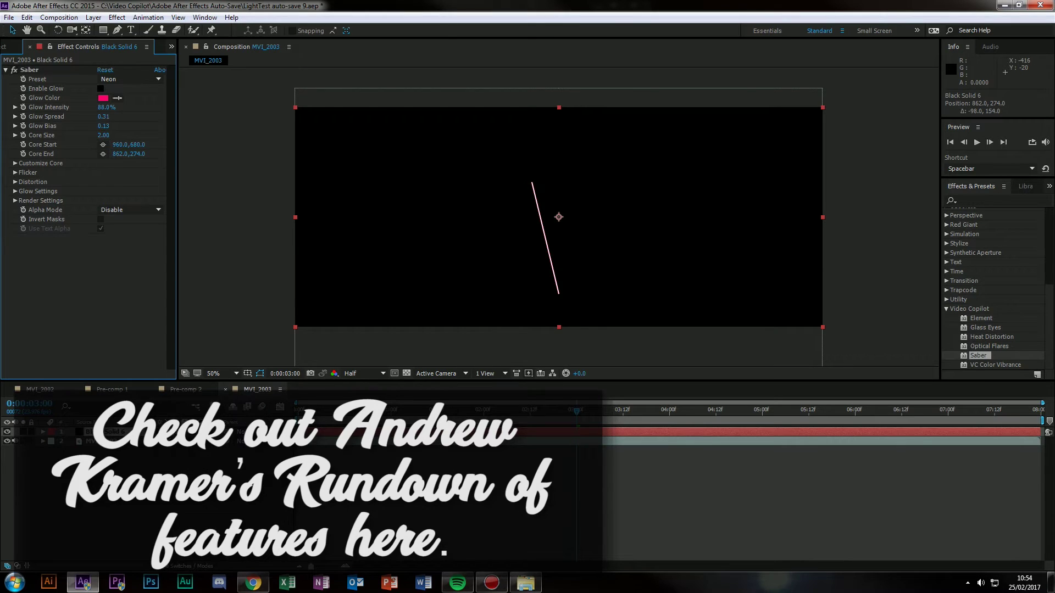
click(101, 88)
Try the Proton and Firestorm presets on the tilted saber and return to the Default preset.
click(130, 79)
click(159, 420)
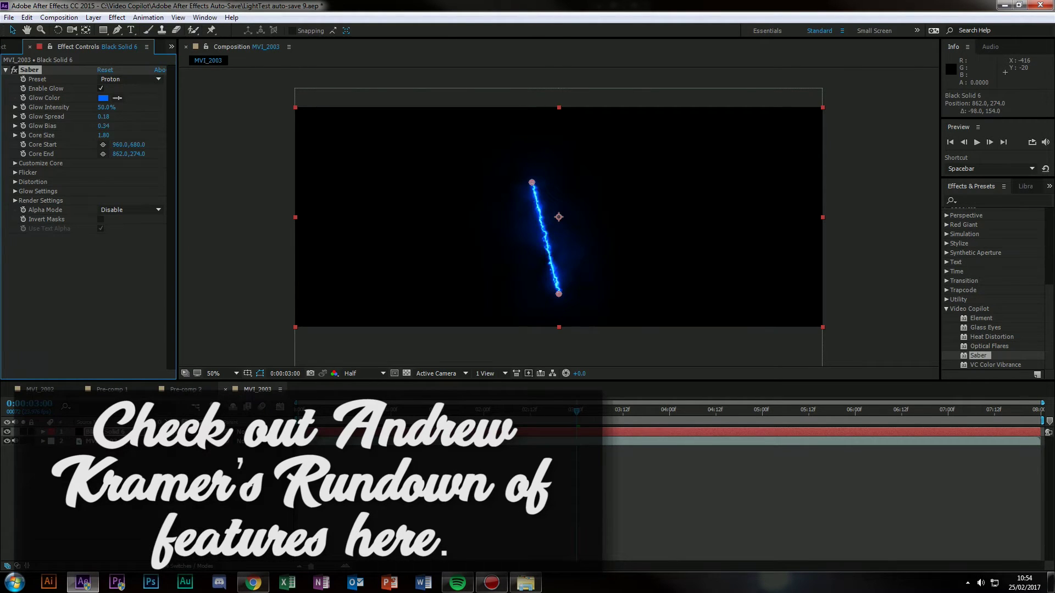
click(131, 79)
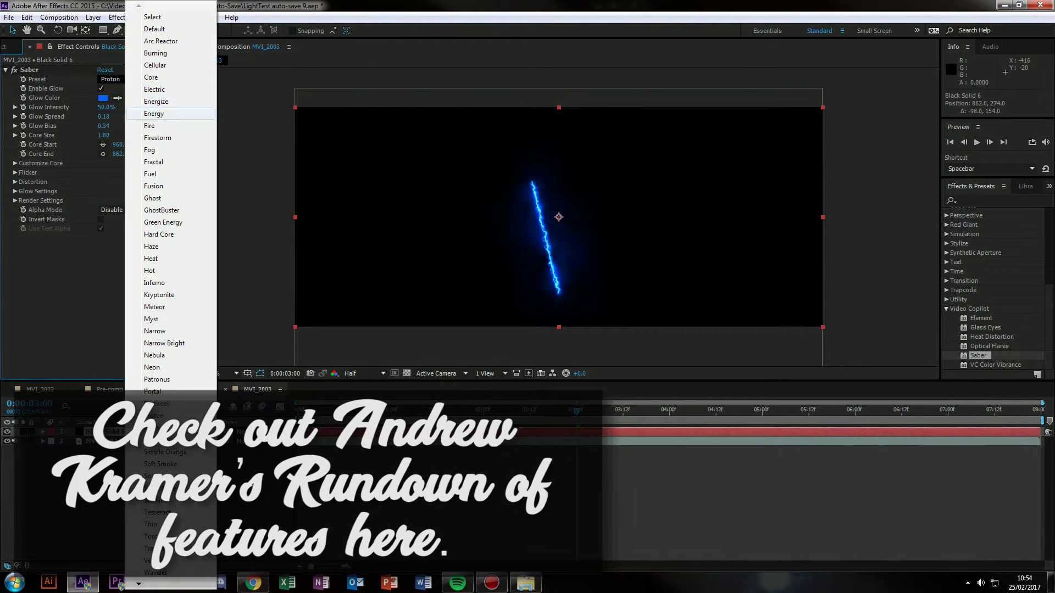
click(157, 137)
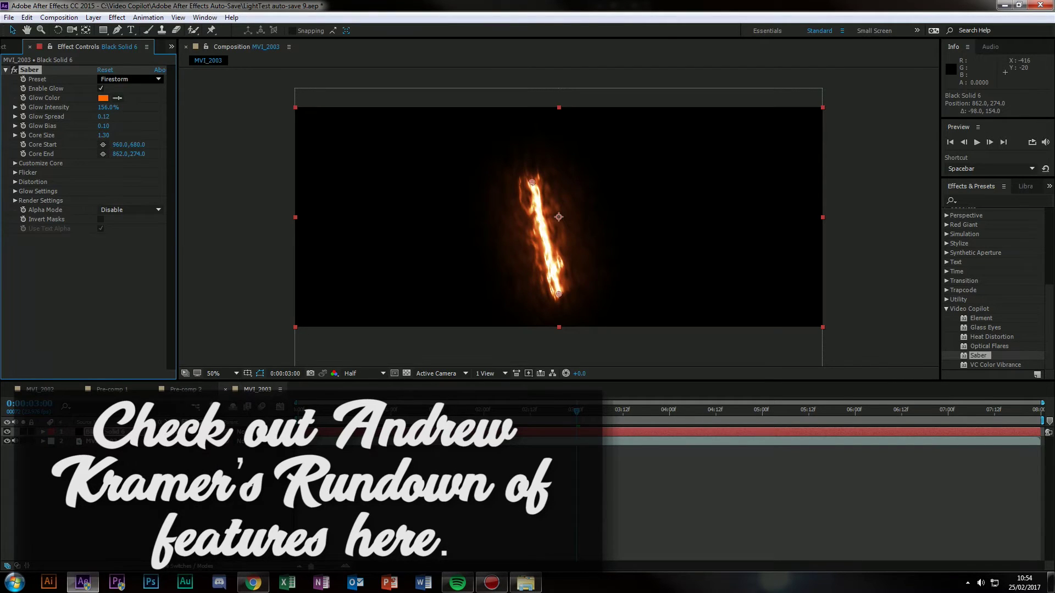
click(130, 79)
key(Return)
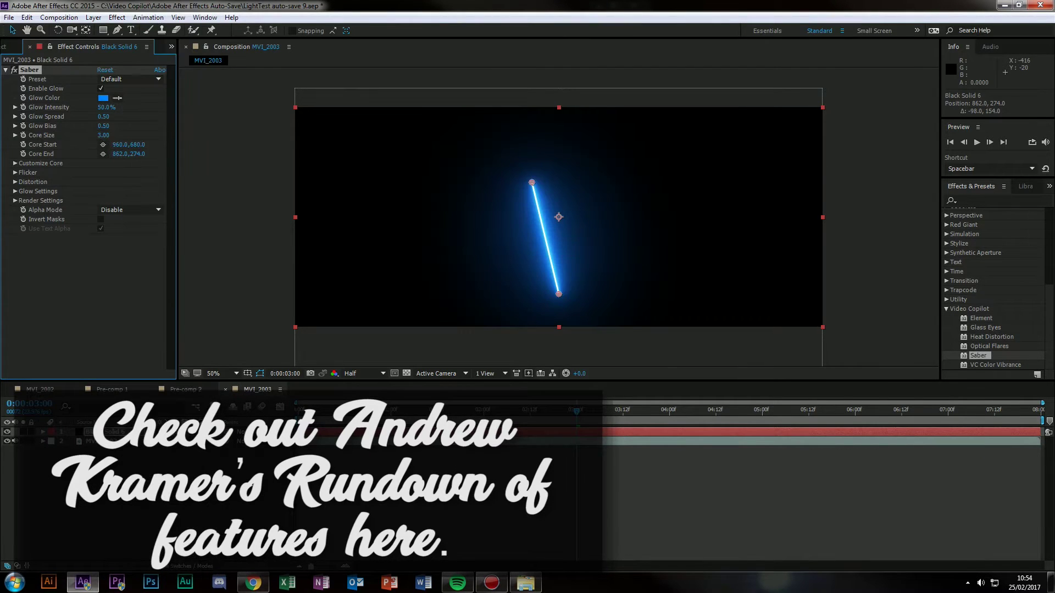
Straighten the saber by moving its Core End to 954, 138, and set the solid's blending mode to Screen.
drag(531, 183, 557, 145)
right_click(115, 432)
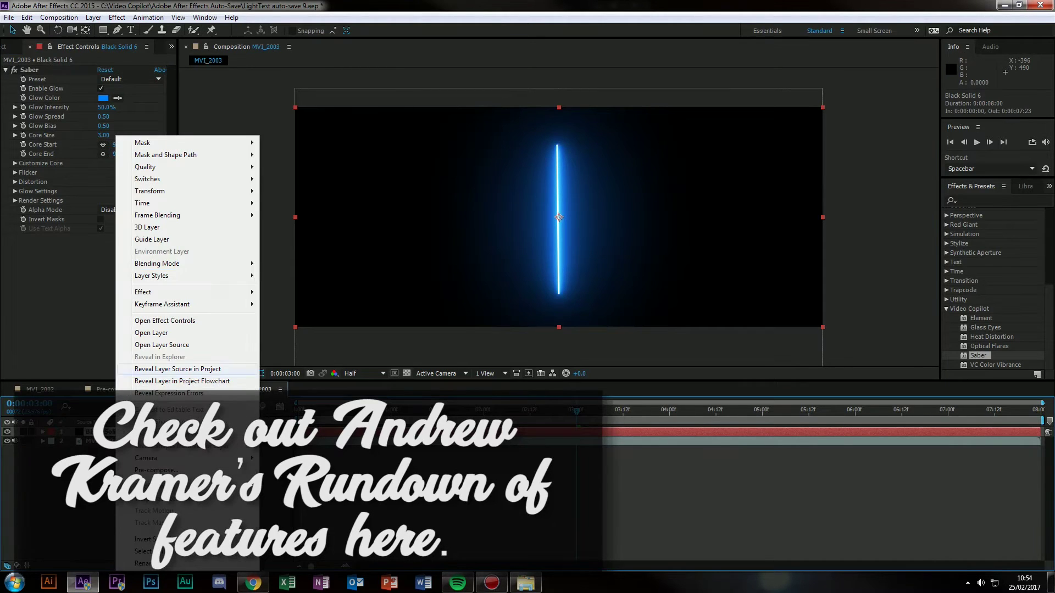
mouse_move(165, 264)
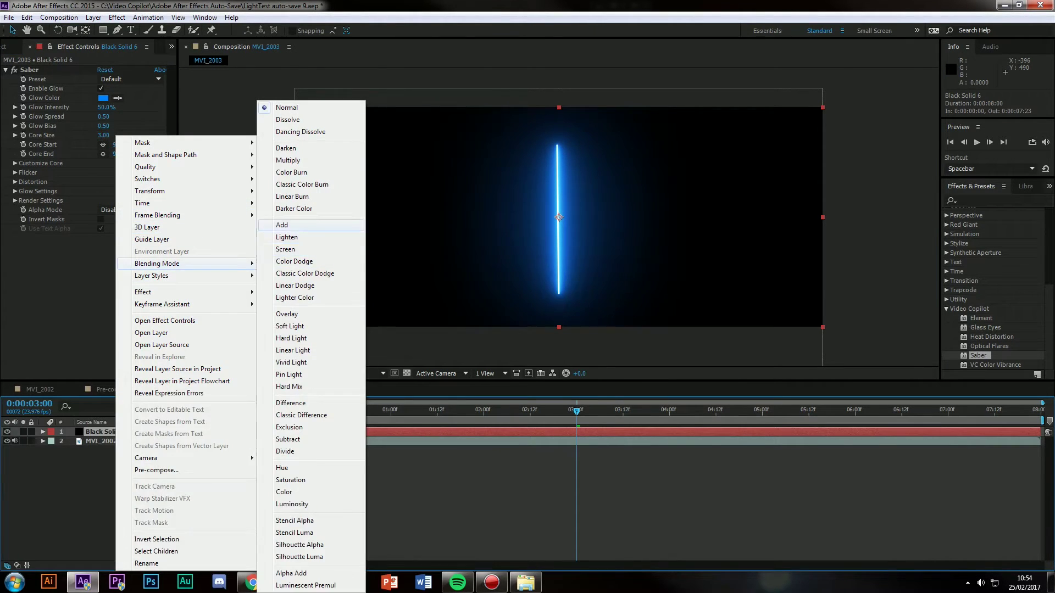
click(307, 250)
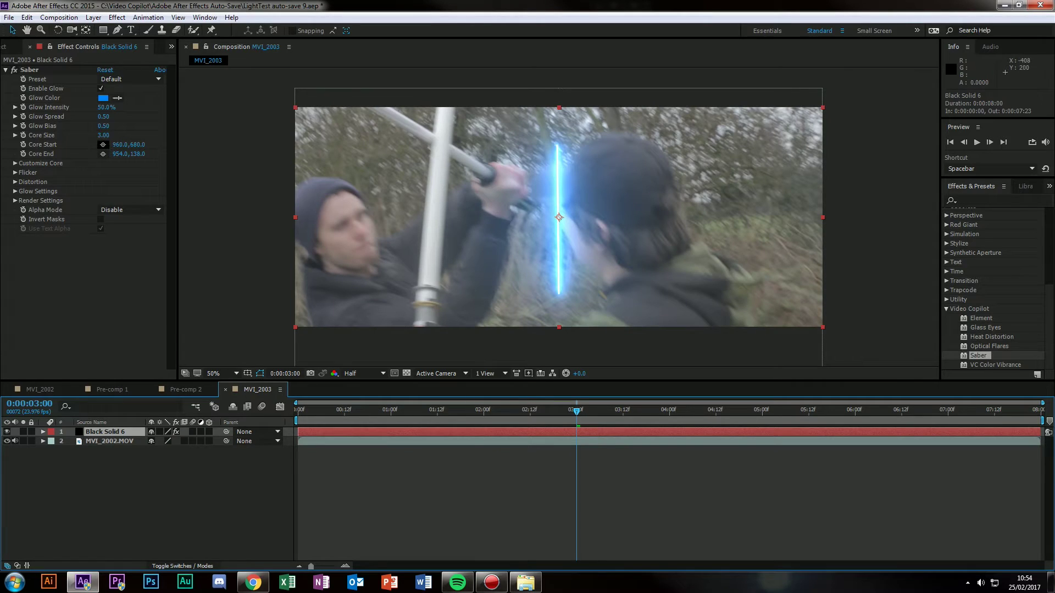
Fit the saber onto the near-vertical stick with Core Start at 488, 644, Core End just above the frame and Core Size 39.60.
click(103, 144)
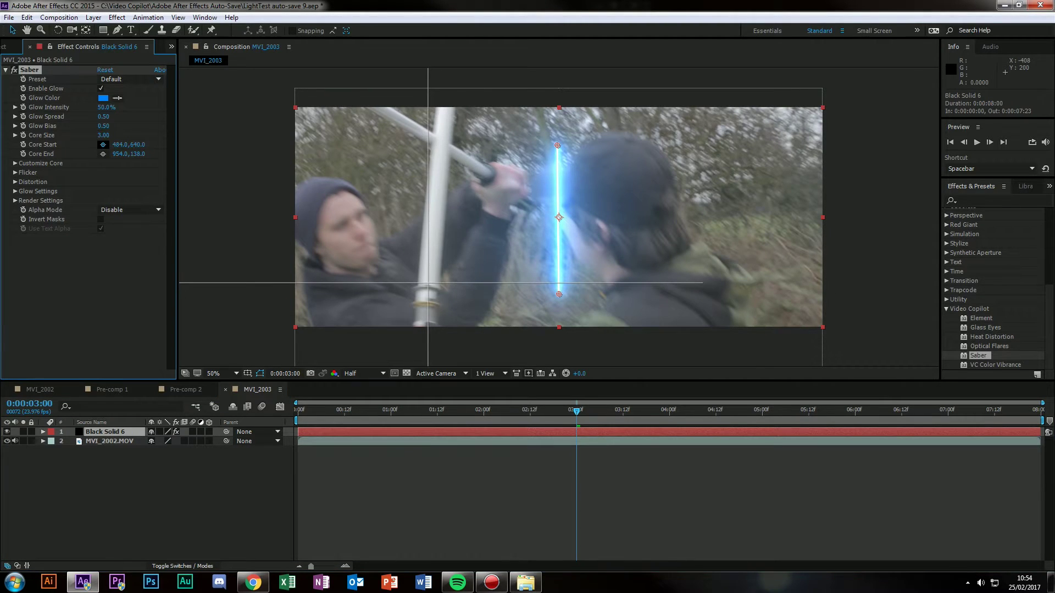
click(426, 285)
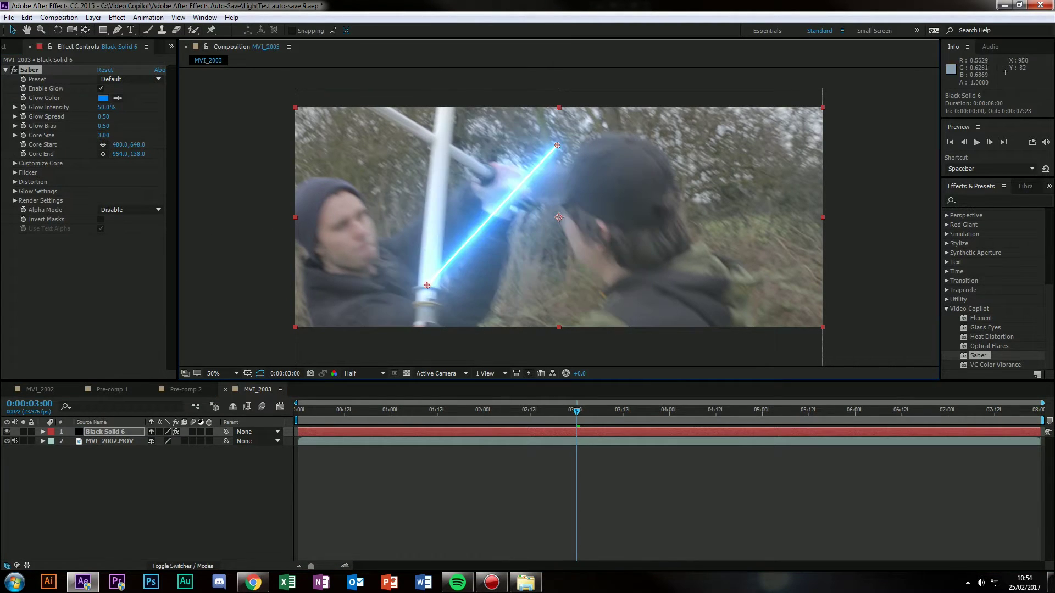
drag(556, 144, 445, 103)
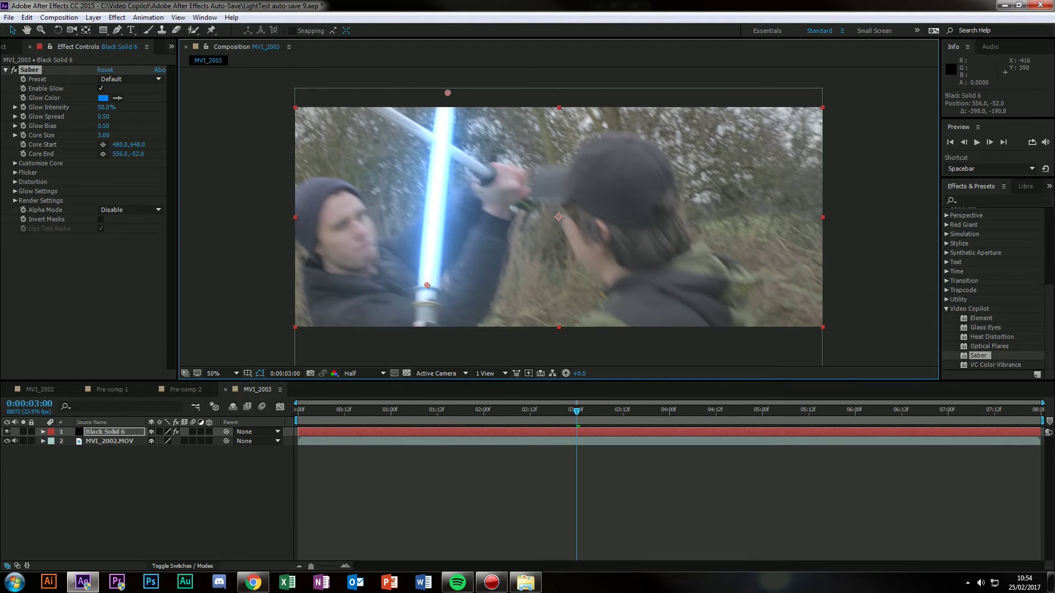
mouse_move(103, 136)
mouse_down()
mouse_move(373, 135)
mouse_move(121, 135)
mouse_up()
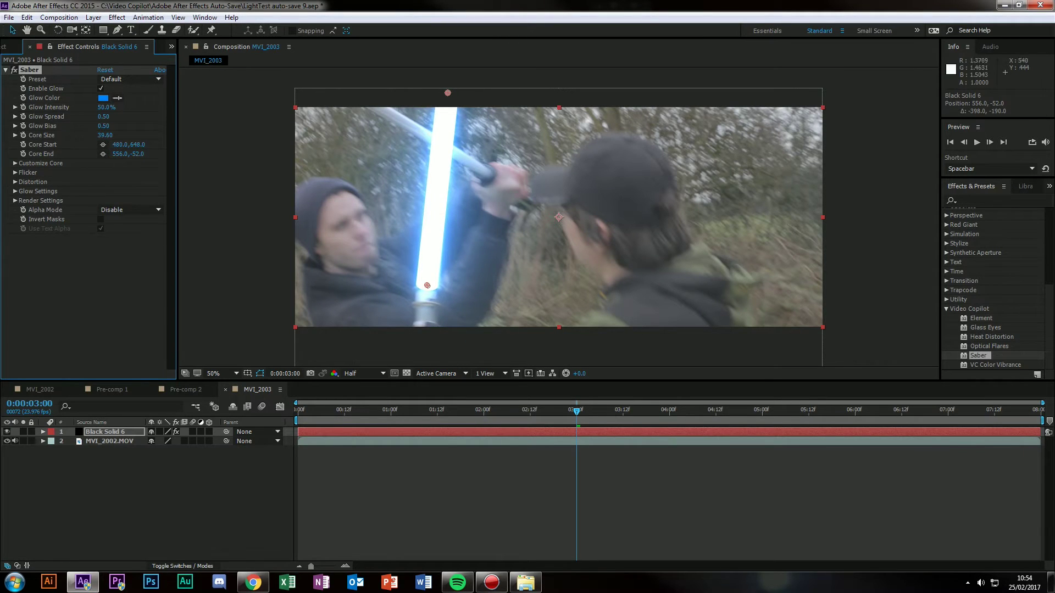
drag(427, 285, 429, 284)
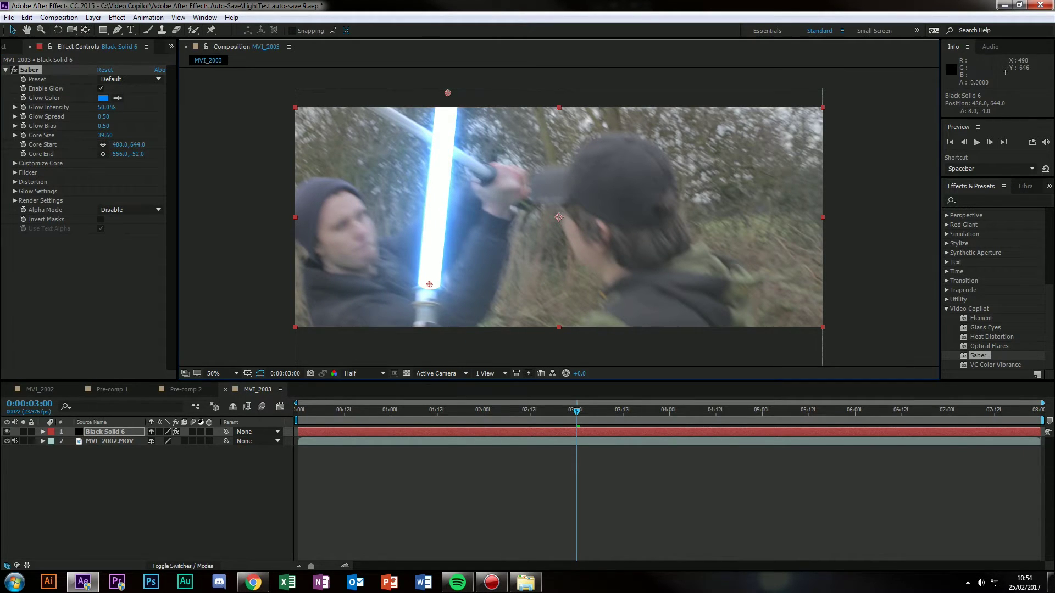
mouse_move(448, 93)
mouse_down()
mouse_move(425, 93)
mouse_move(447, 92)
mouse_up()
Fit the saber onto the diagonal stick with Core Start at 704, 240, Core End at 178, -76 and Core Size 22.20.
drag(424, 281, 482, 169)
drag(448, 90, 351, 93)
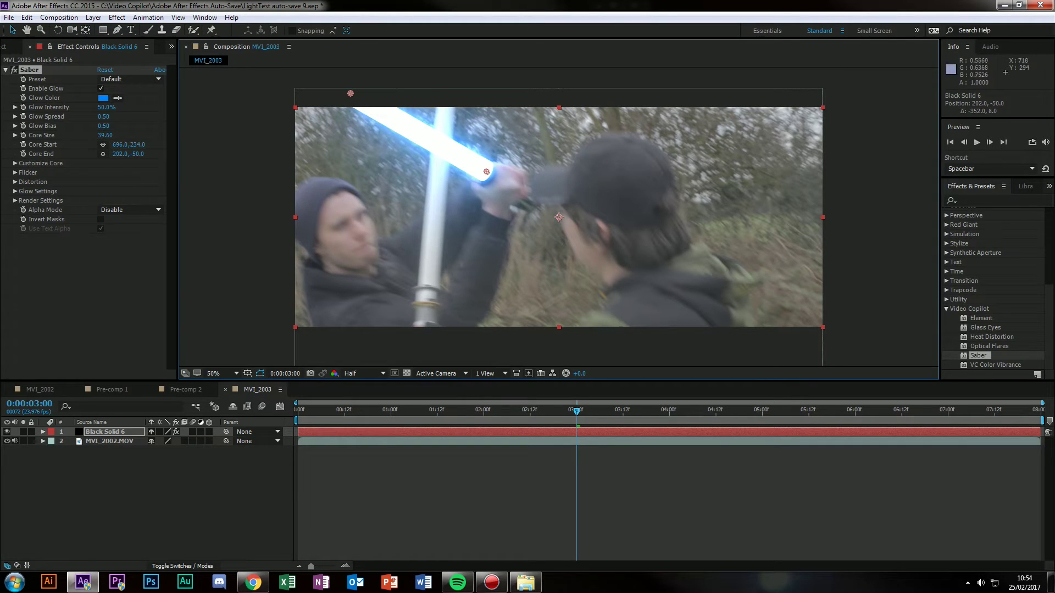
drag(485, 171, 476, 172)
drag(108, 135, 15, 135)
drag(478, 172, 488, 174)
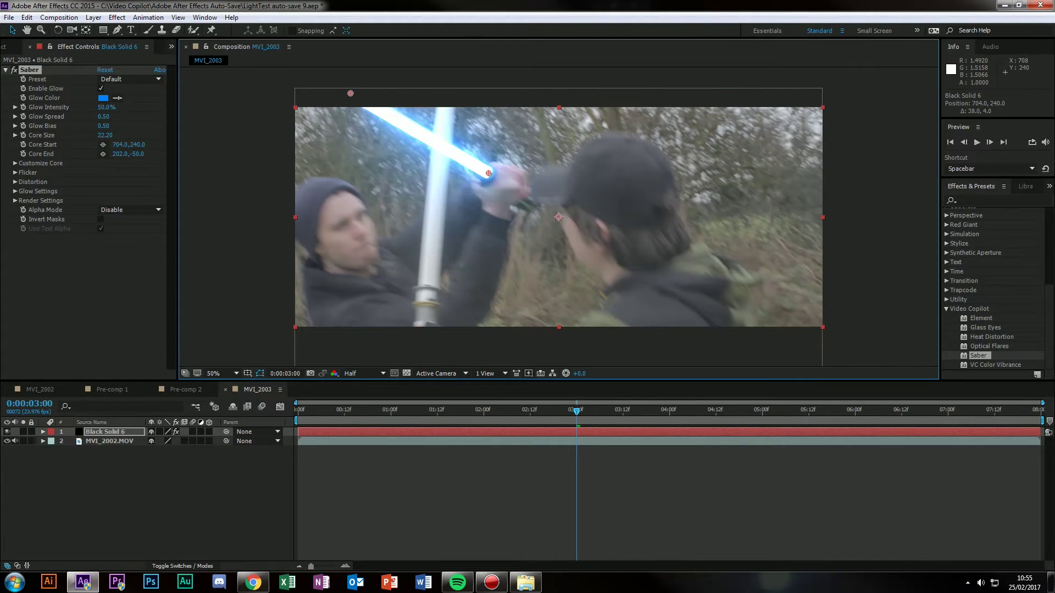
drag(351, 93, 342, 87)
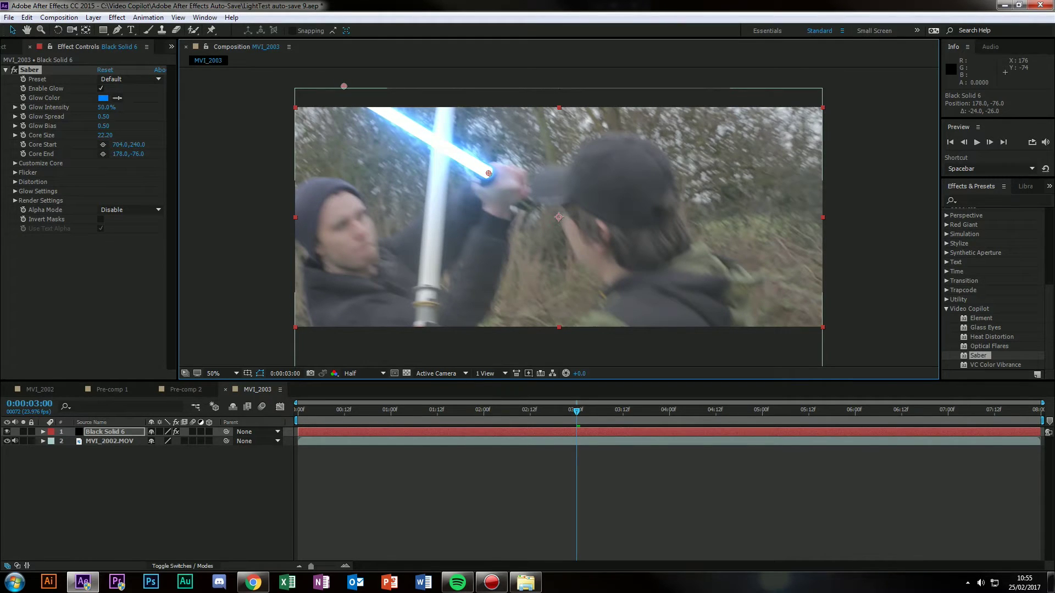
Enable Core Start and Core End keyframes at 0:00:03:00, and on the next frame move them to 796, 310 and 192, -82.
drag(23, 145, 24, 154)
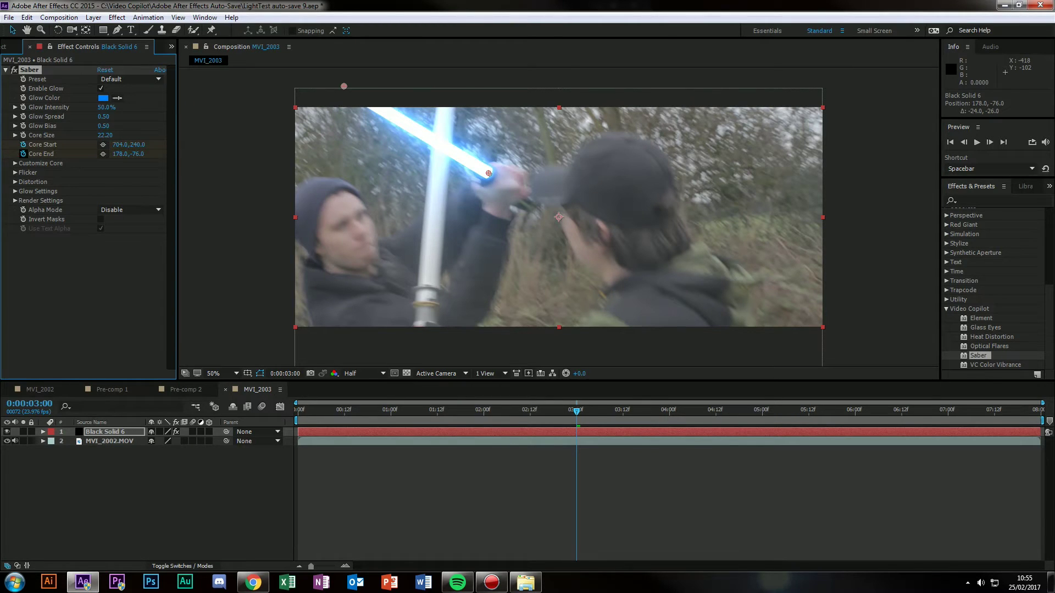
key(Page_Down)
key(Page_Down)
key(Page_Up)
key(Page_Up)
key(Page_Down)
drag(491, 177, 511, 191)
drag(344, 87, 347, 84)
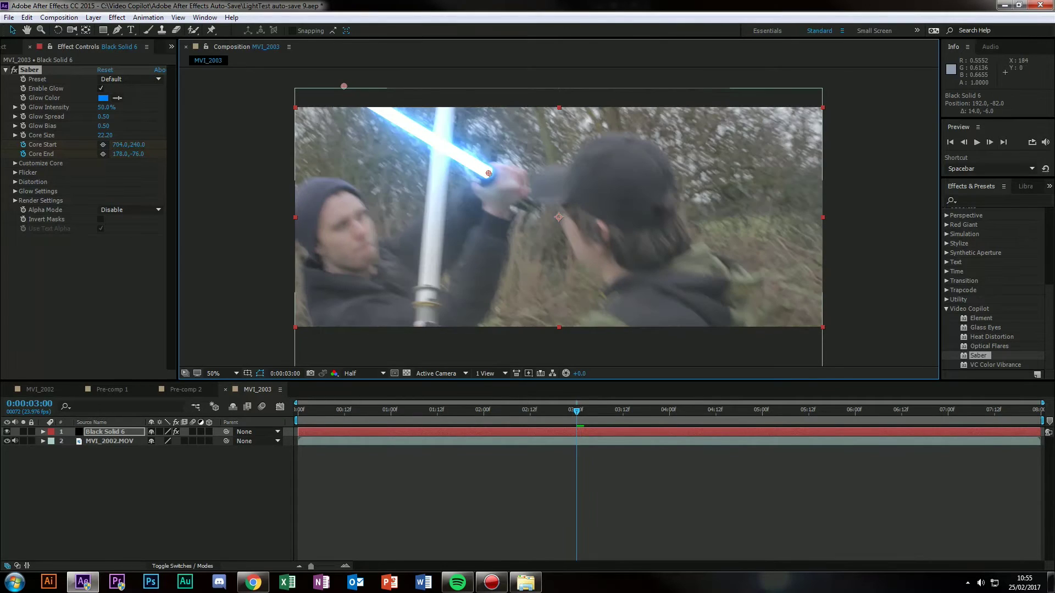
At 0:00:03:02, realign the saber to the diagonal stick with Core Start at 866, 366 and Core End at 190, -126.
key(Page_Down)
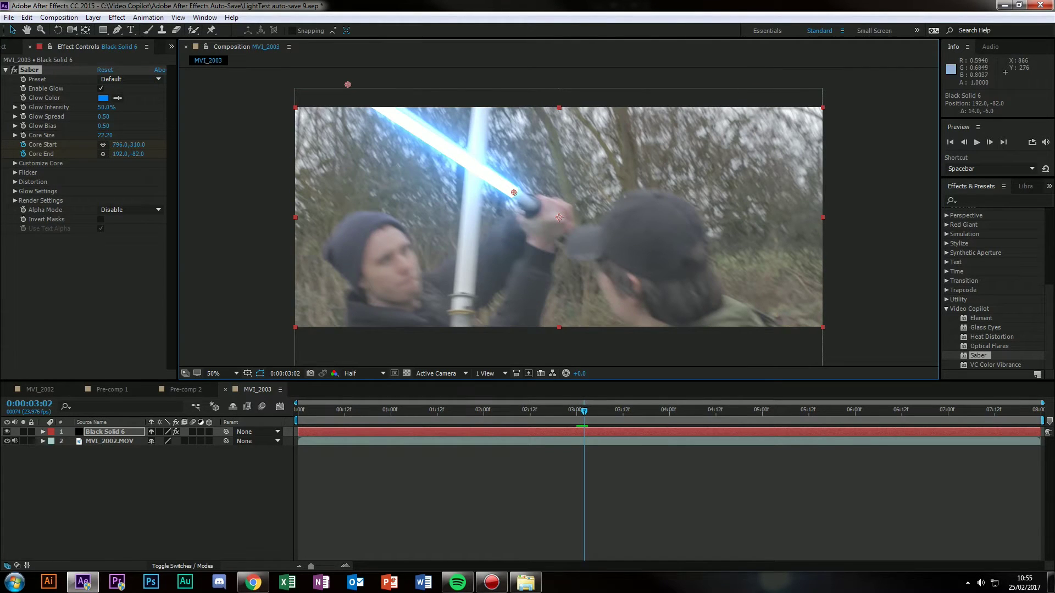
drag(514, 193, 532, 208)
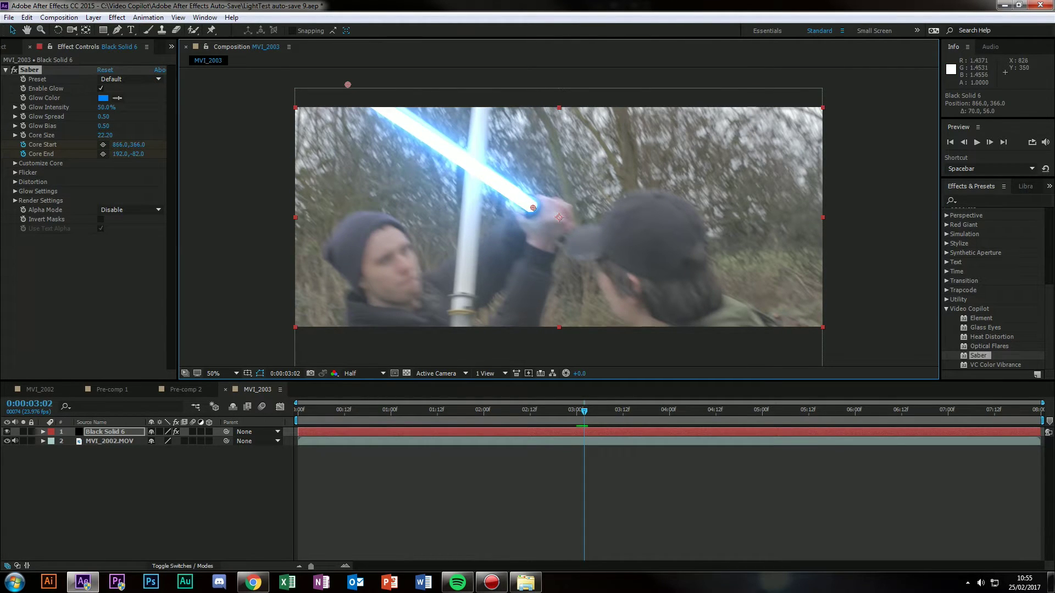
mouse_move(347, 85)
mouse_down()
mouse_move(567, 86)
mouse_move(555, 77)
mouse_move(681, 237)
mouse_move(313, 80)
mouse_up()
drag(331, 83, 347, 72)
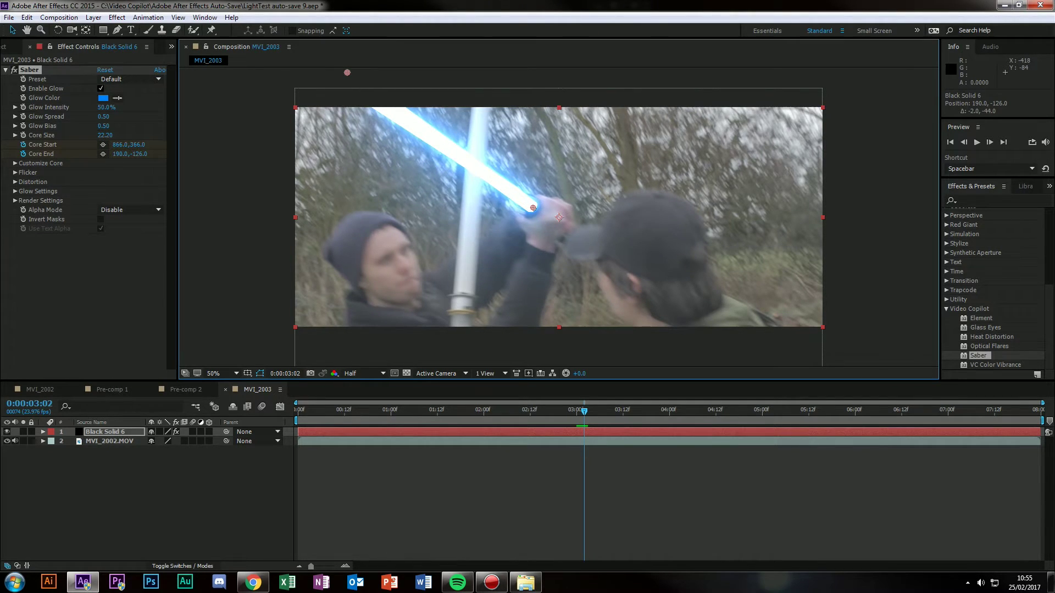
Turn off the saber's glow and, at 0:00:03:03, move Core Start to 982, 344 and Core End to 428, -92.
click(101, 89)
key(Page_Down)
drag(533, 208, 565, 202)
drag(345, 71, 413, 82)
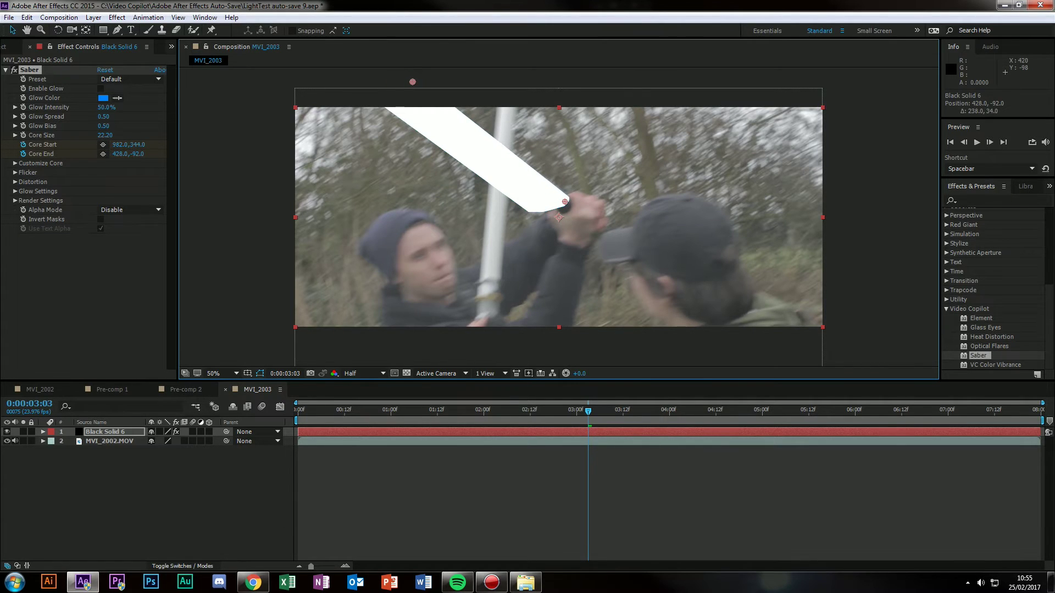
At 0:00:03:04, realign the saber to the diagonal stick with Core Start at 1110, 310 and Core End at 568, -102.
key(Page_Down)
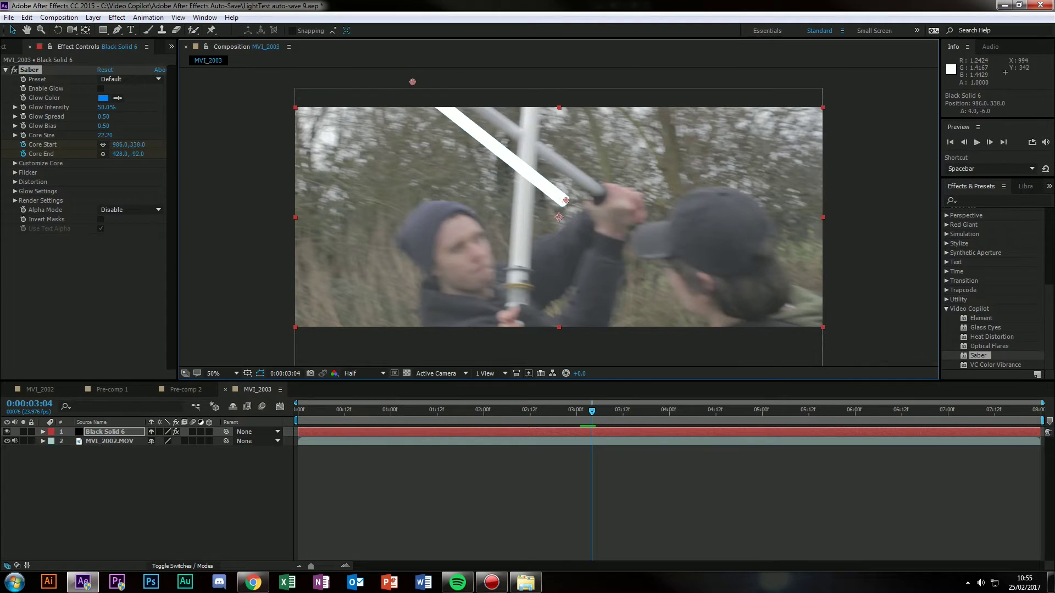
drag(567, 203, 602, 193)
drag(410, 81, 449, 77)
At 0:00:03:05, extend the saber to the hilt with Core Start at 1172, 338 and Core End at 540, -96.
key(Page_Down)
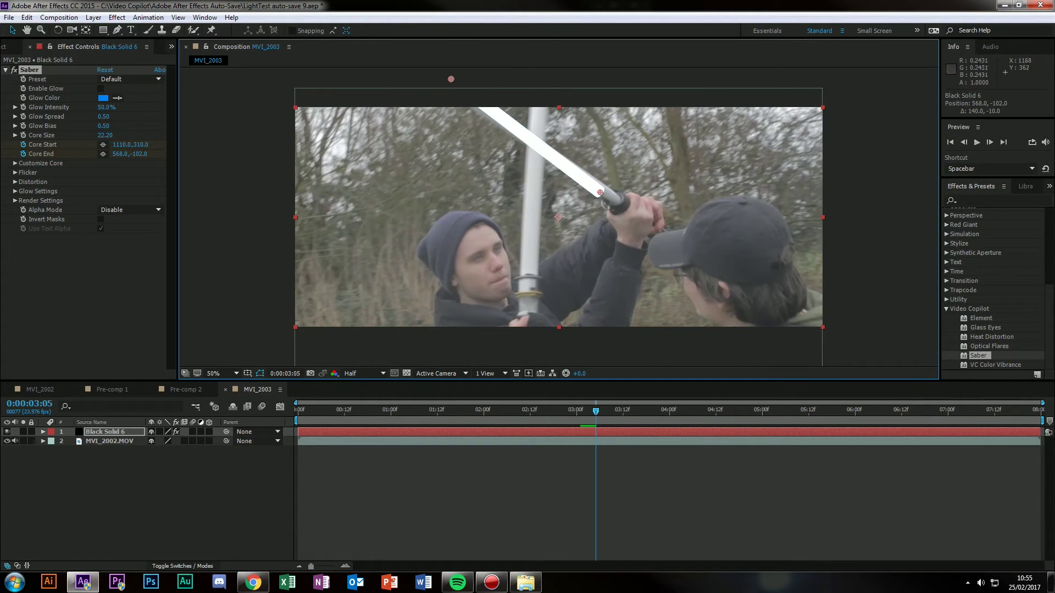
drag(601, 195, 617, 200)
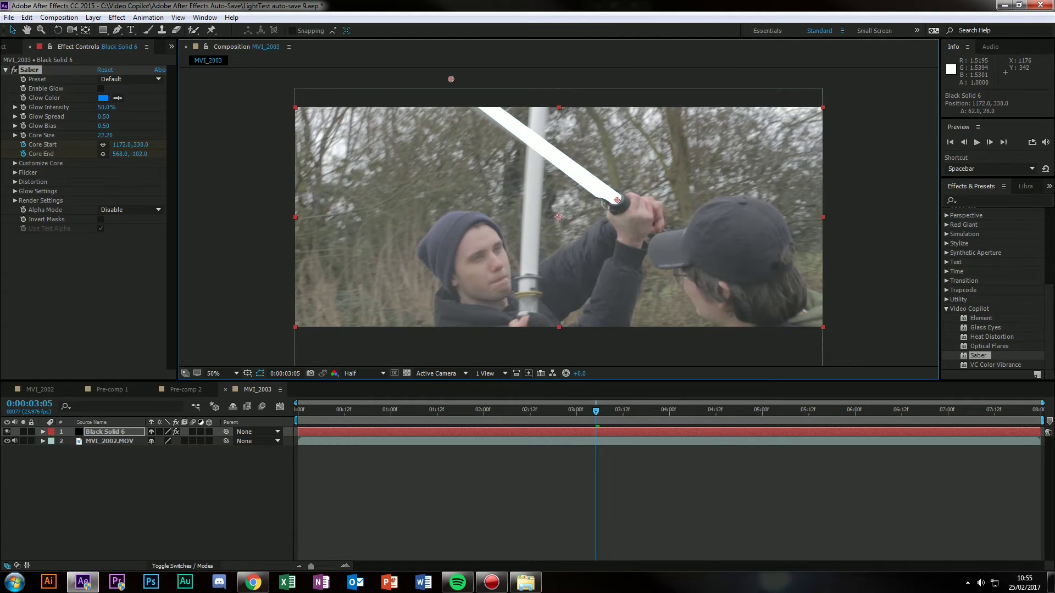
drag(451, 79, 444, 81)
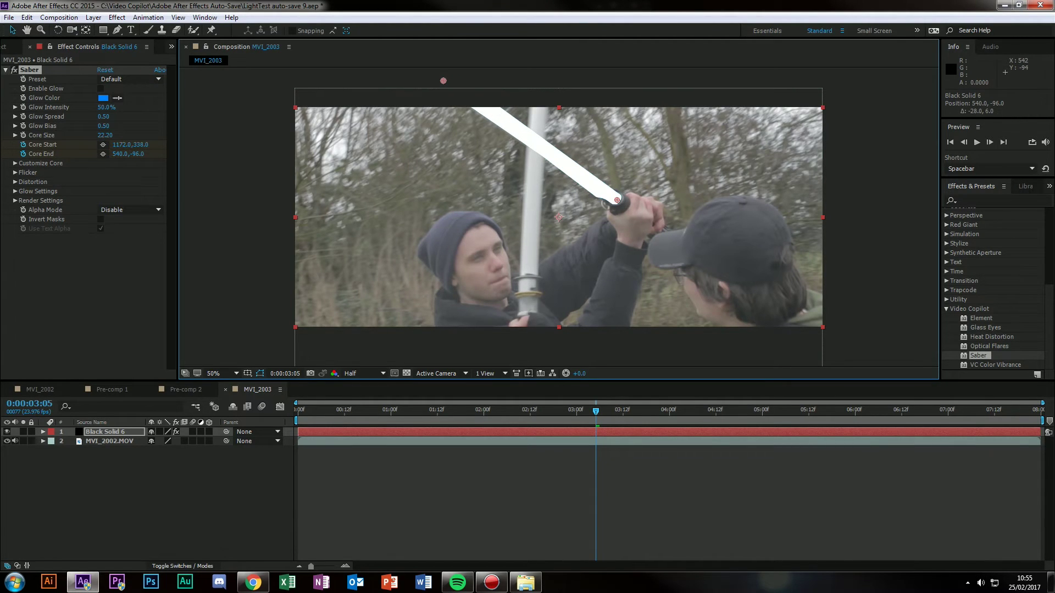
Move Core End to 480, -76 at 0:00:03:06, and at 0:00:03:07 place Core Start at 1184, 376 and Core End at 392, -46.
key(Page_Down)
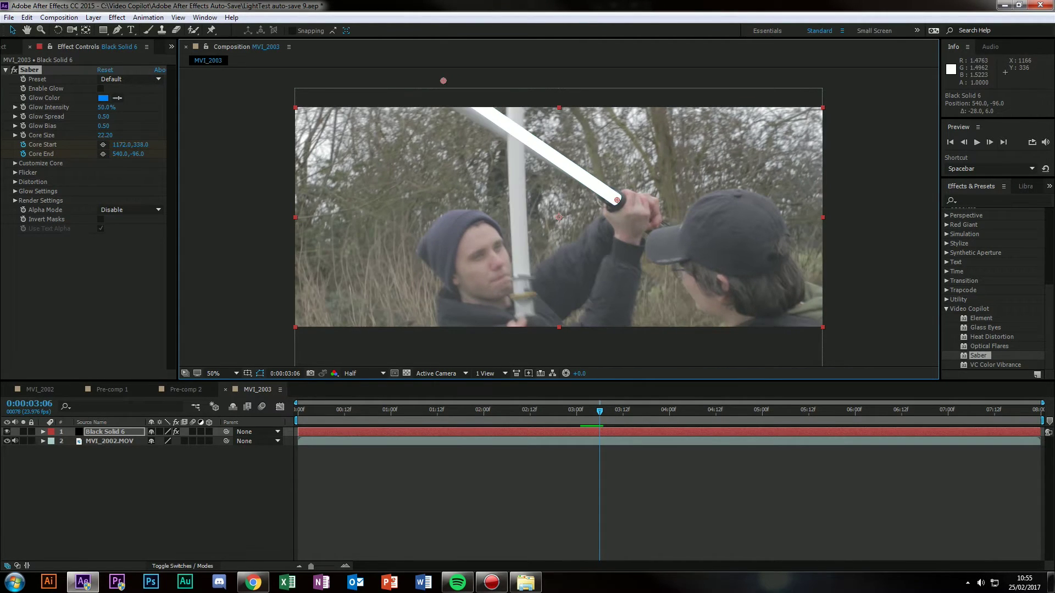
drag(443, 81, 426, 86)
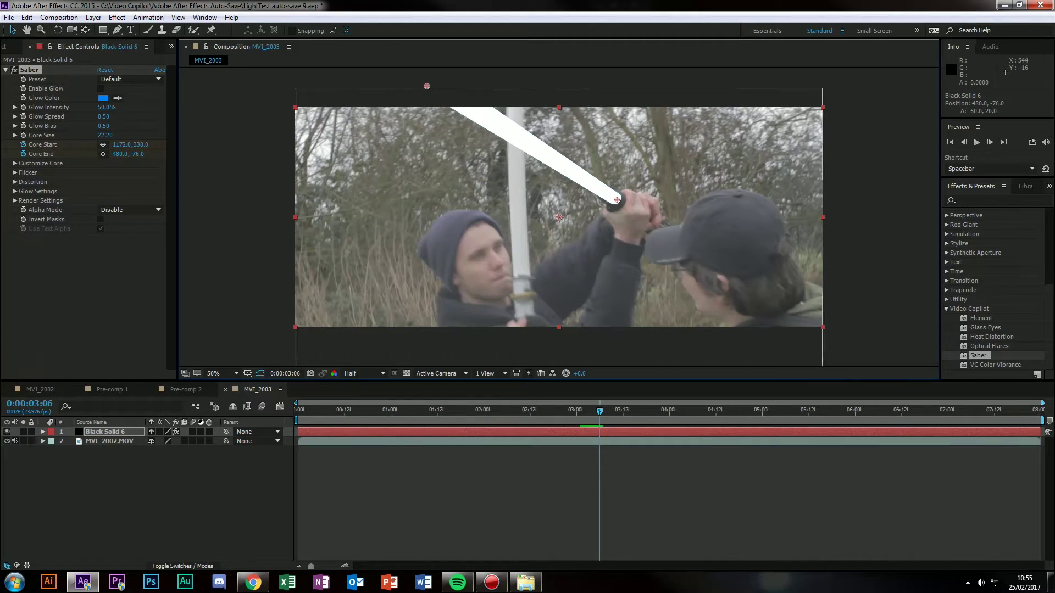
drag(617, 200, 622, 210)
key(Page_Down)
drag(427, 86, 402, 94)
At 0:00:03:08, fit the saber over the stick with Core Start at 1124, 436 and Core End at 226, -14.
key(Page_Down)
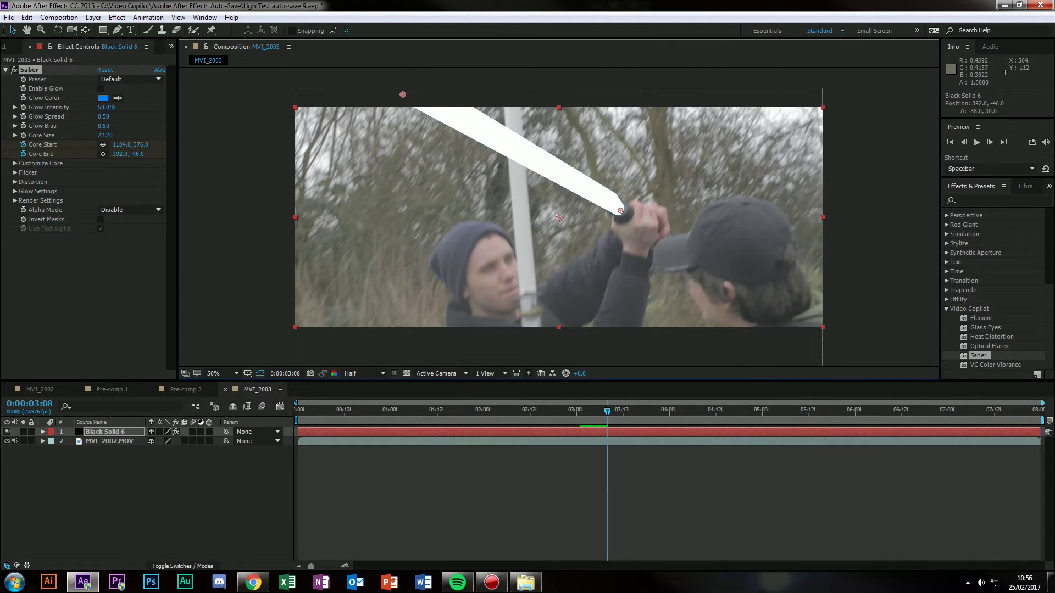
drag(620, 211, 603, 227)
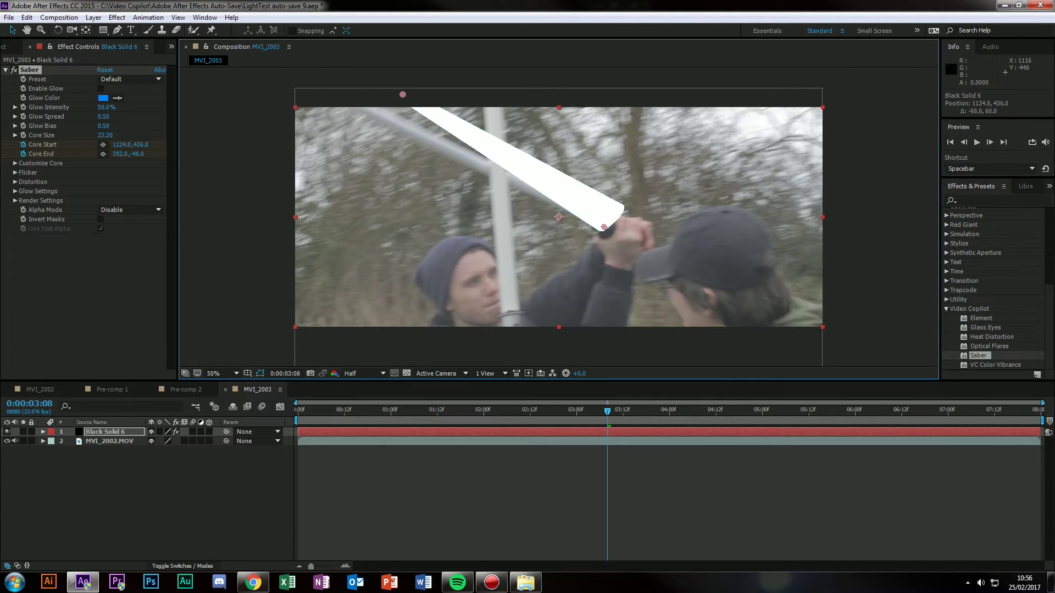
drag(402, 95, 357, 104)
At 0:00:03:09, move the saber's Core Start to 1042, 422 and Core End to 74, -28.
key(Page_Down)
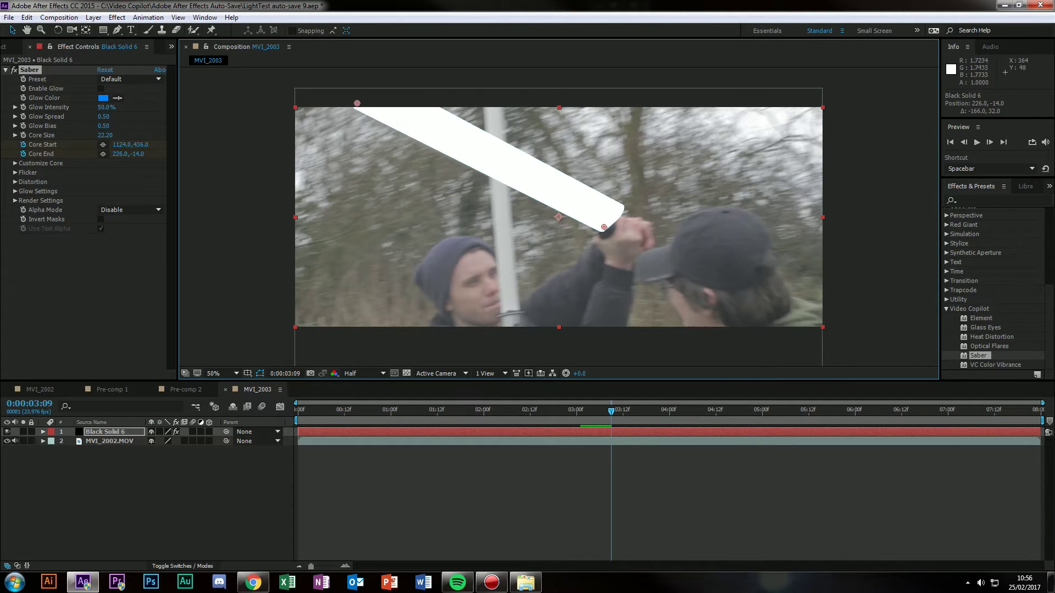
drag(604, 227, 580, 222)
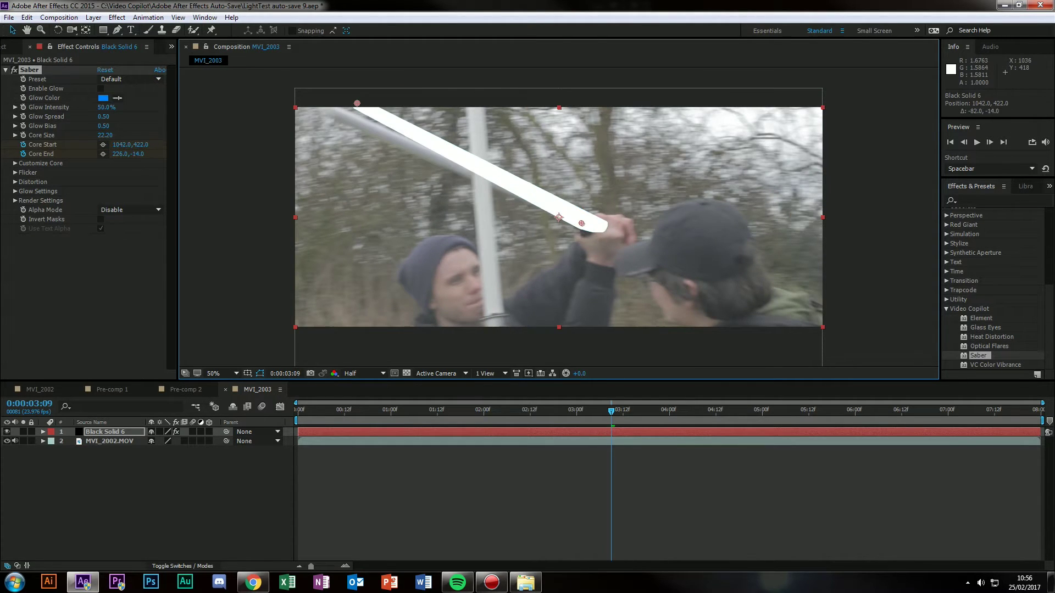
drag(357, 104, 315, 101)
At 0:00:03:10, realign the saber to the stick with Core Start at 926, 402 and Core End at -56, 8.
key(Page_Down)
drag(581, 222, 549, 218)
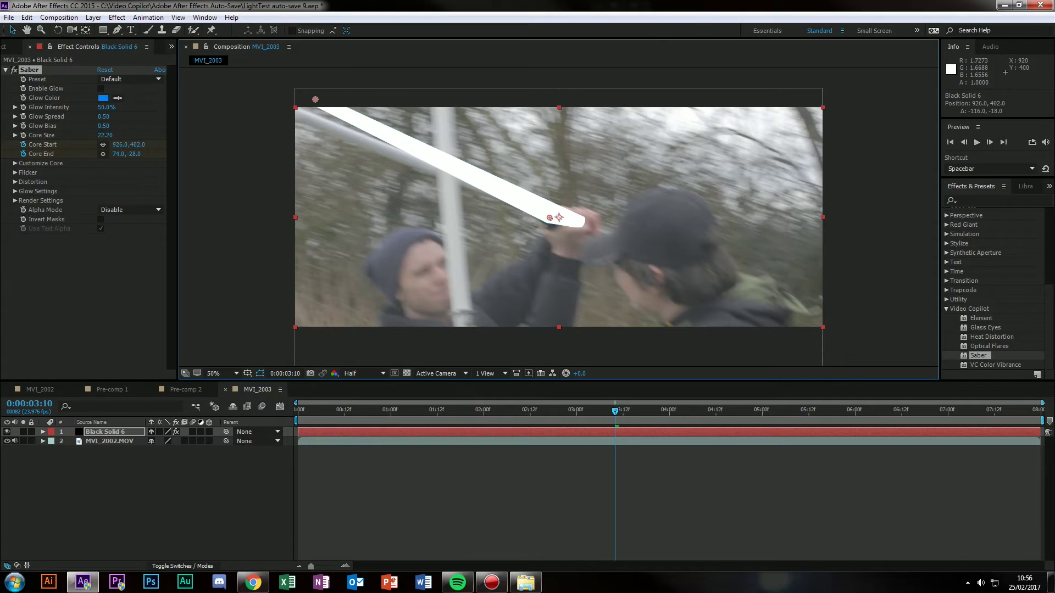
drag(314, 99, 280, 109)
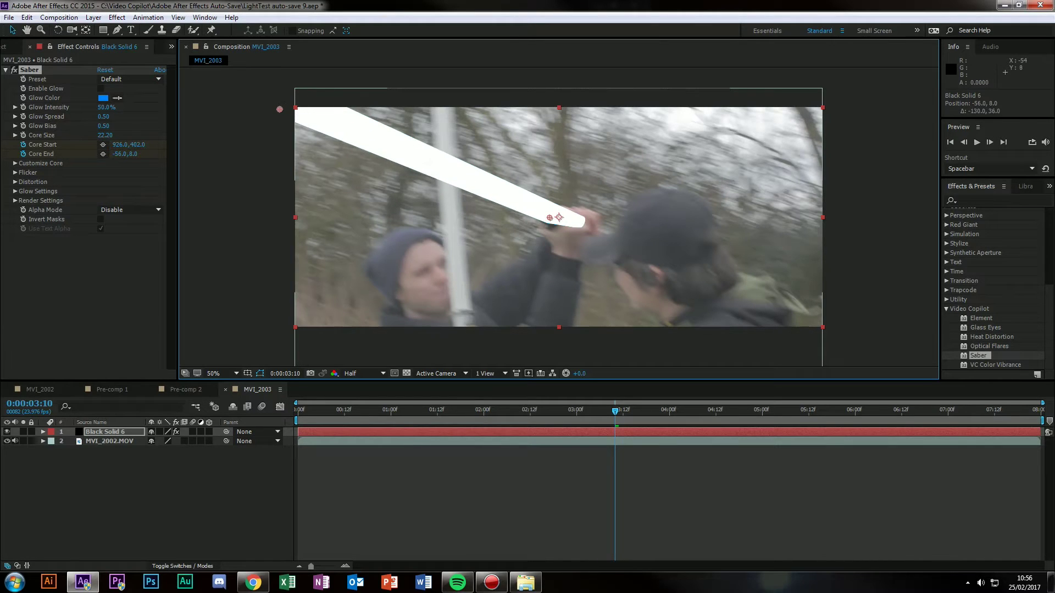
At 0:00:03:11, raise the saber onto the stick with Core Start at 916, 332 and Core End at -52, -20.
key(Page_Down)
drag(549, 218, 546, 198)
drag(280, 110, 280, 101)
Limit the work area to 0:00:03:01 through 0:00:03:12 and preview the keyframed saber without glow.
key(Page_Down)
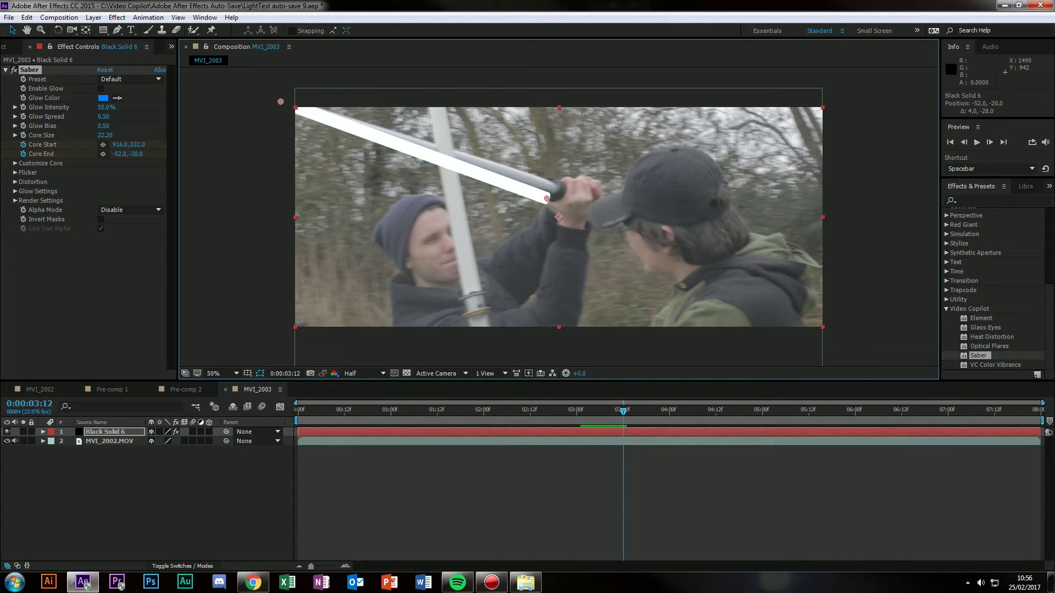
key(b)
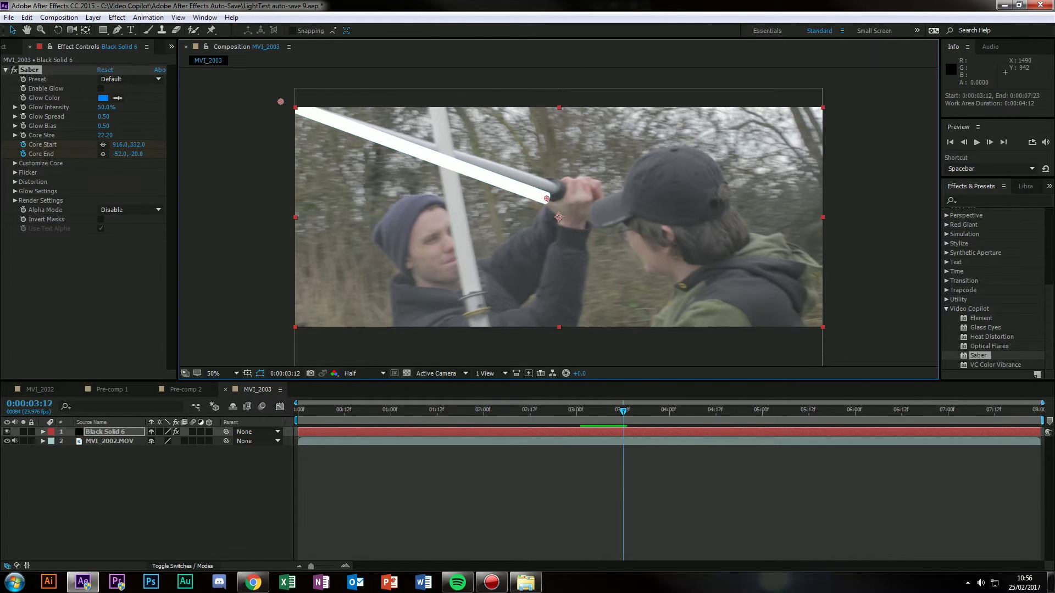
key(ctrl+z)
key(n)
click(580, 411)
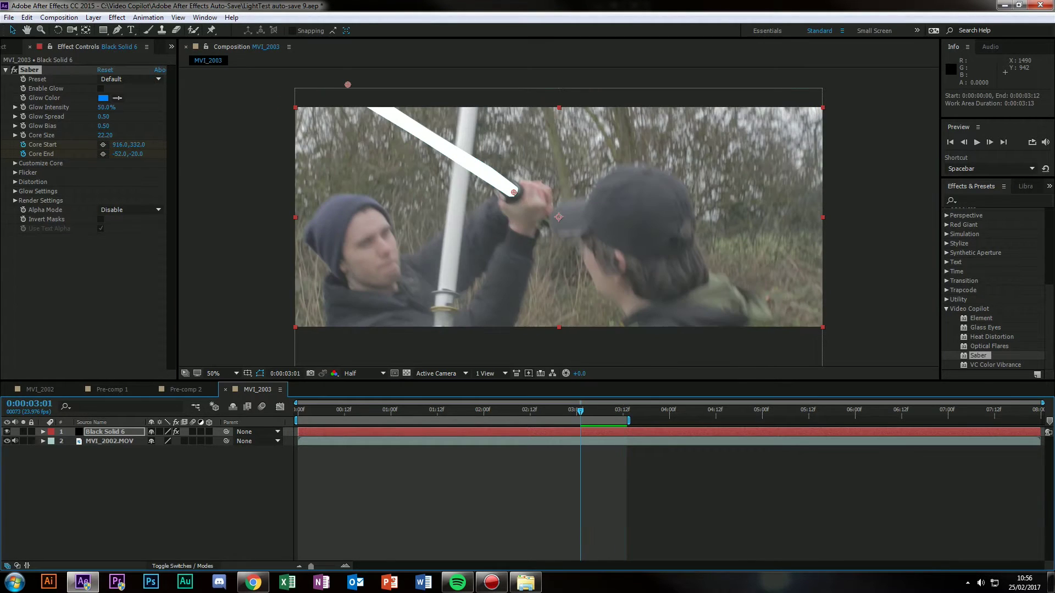
key(space)
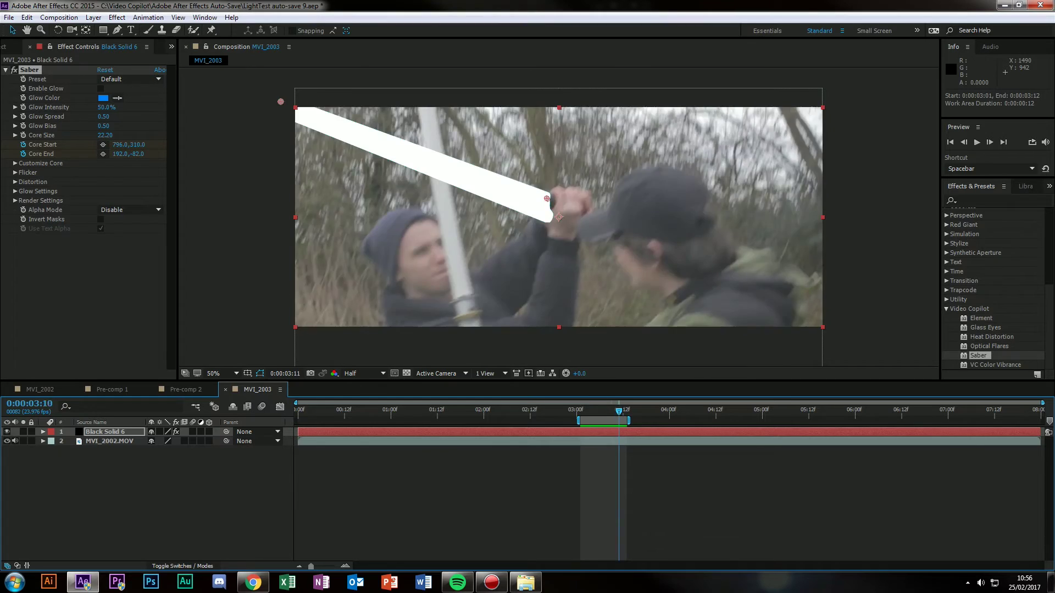
key(Page_Up)
key(Page_Up)
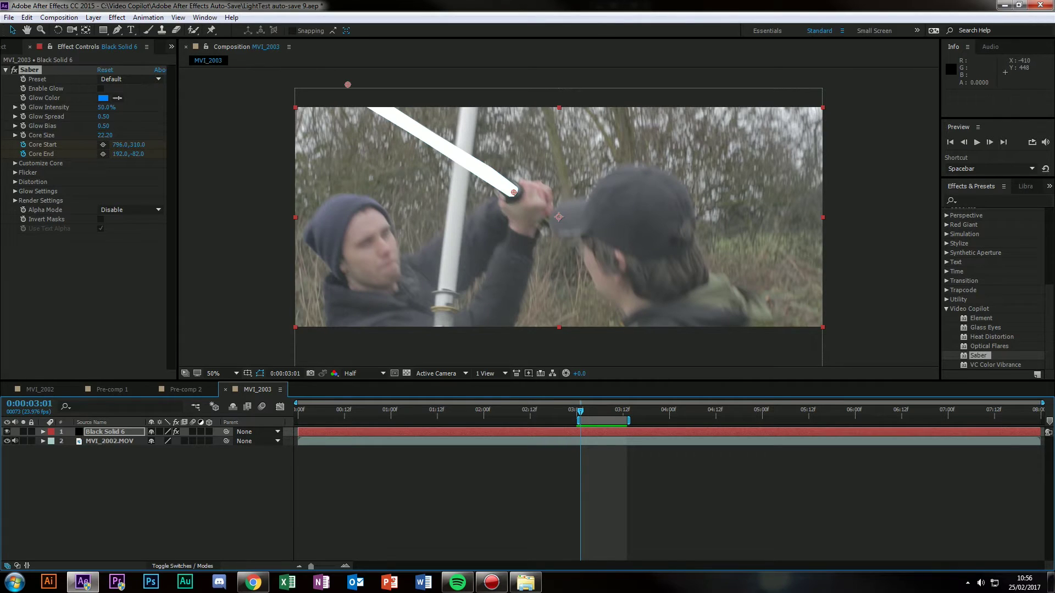
Turn the saber's glow back on and preview the work area.
click(100, 88)
click(541, 483)
key(space)
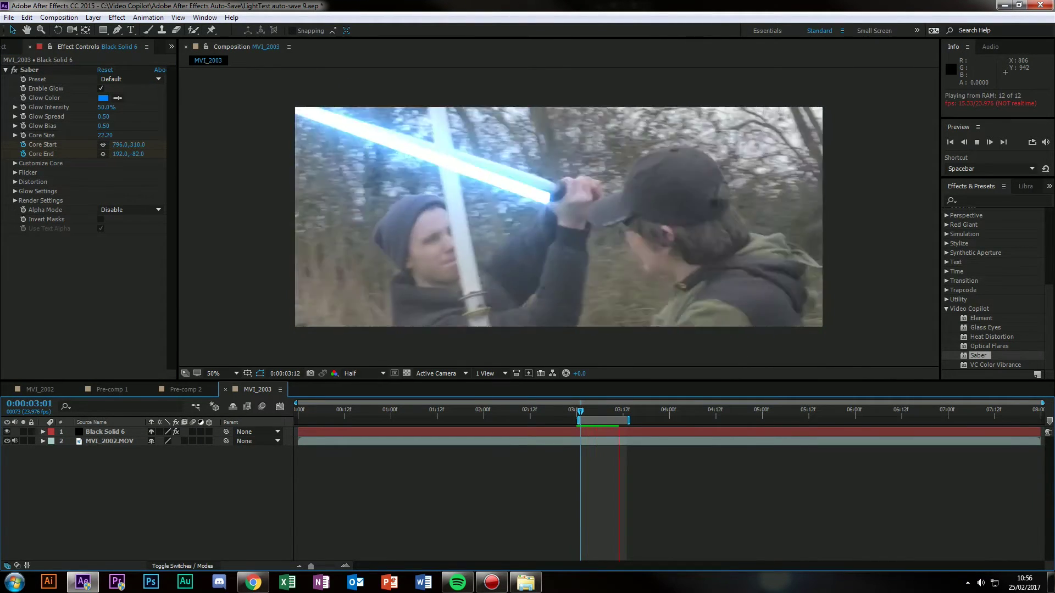
key(space)
Step frame by frame through the work area to examine how the glowing saber follows the stick.
key(Page_Down)
key(Page_Down)
key(Page_Down)
key(Page_Up)
key(Page_Up)
key(Page_Up)
key(Page_Up)
key(Page_Up)
key(Page_Up)
key(Page_Up)
key(Page_Up)
key(Page_Up)
key(Page_Up)
key(Page_Up)
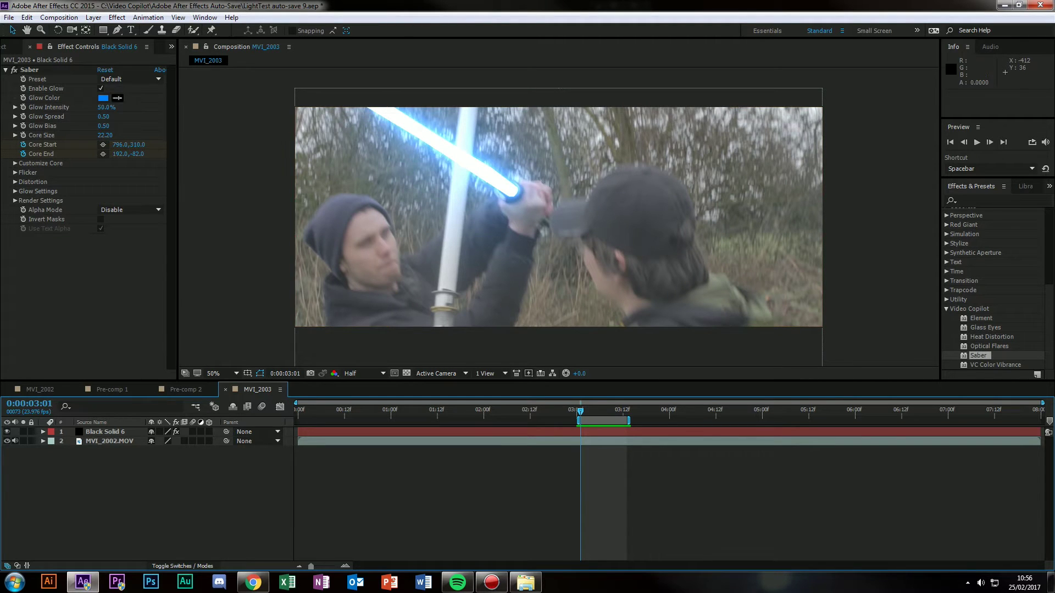
Open the advanced composition settings of MVI_2003 to examine the motion blur shutter angle.
key(ctrl+0)
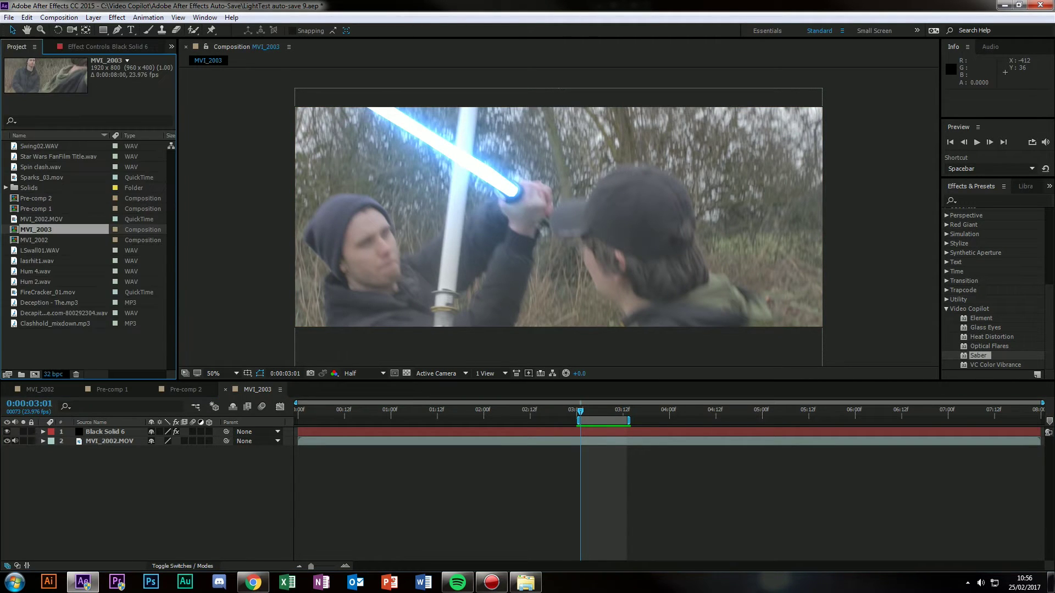
right_click(24, 229)
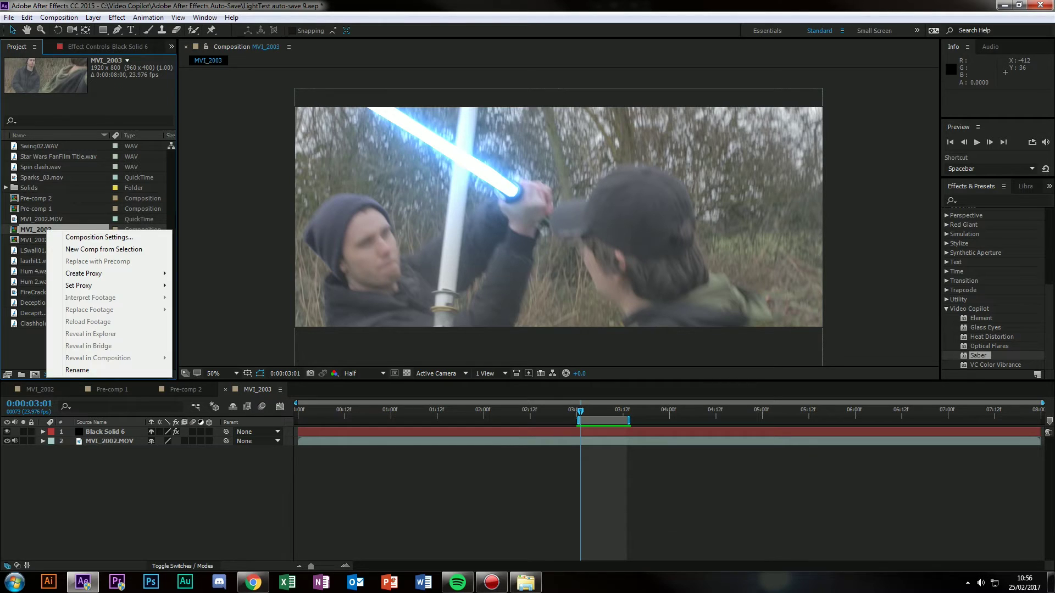
click(60, 238)
click(64, 50)
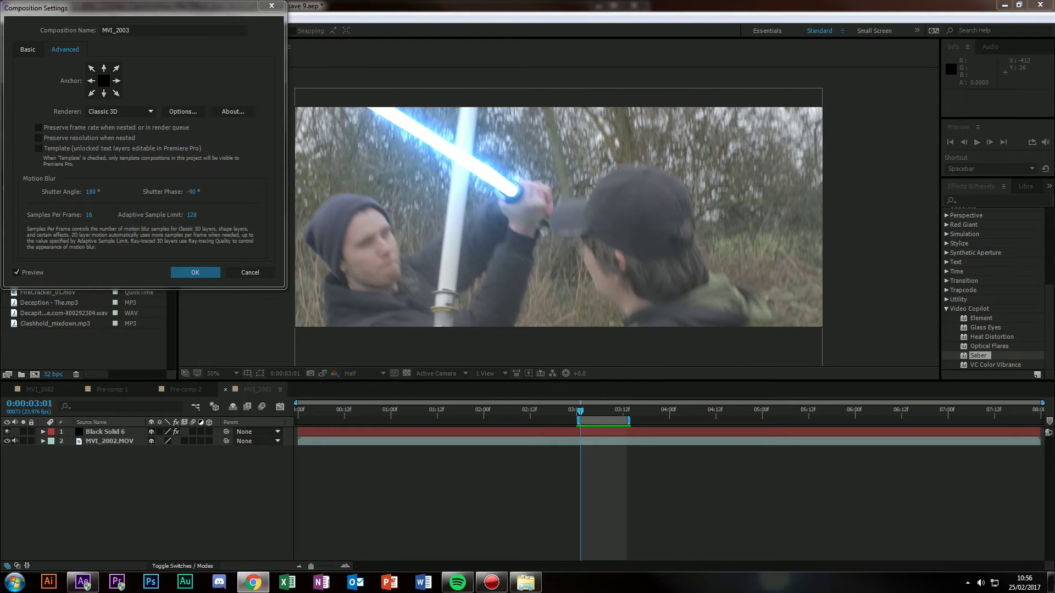
Switch to Chrome and search Google for "shutter speed to shutter angle".
drag(1054, 58, 396, 1)
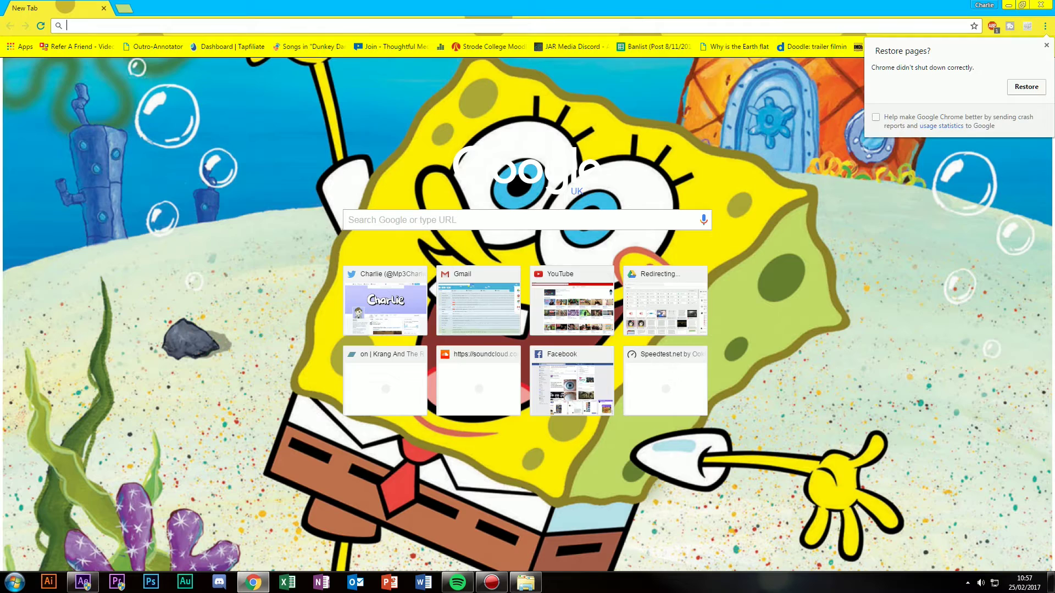
text(shutter spee)
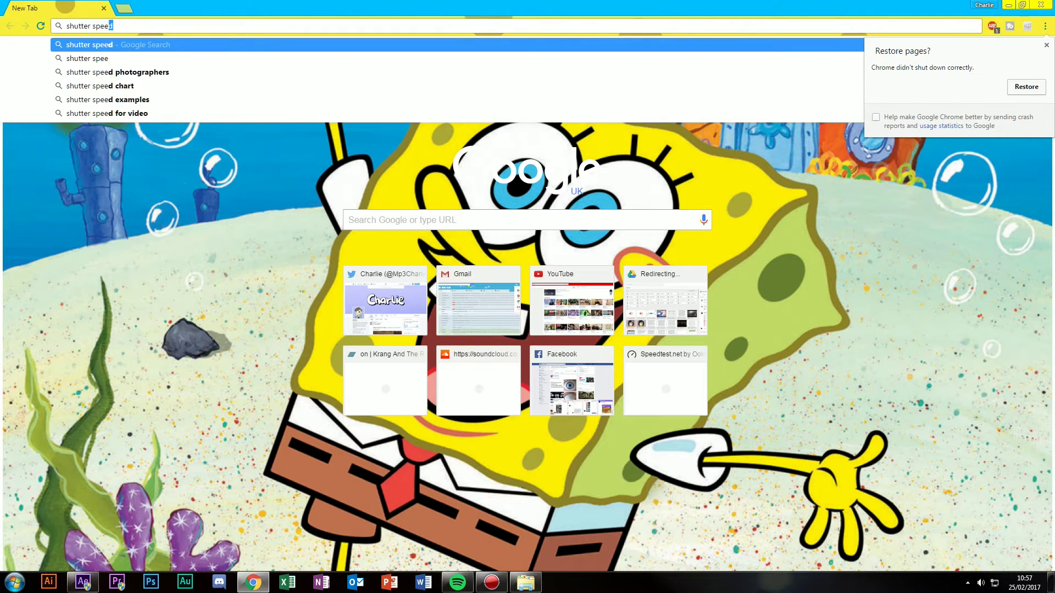
text(d to shutter angle)
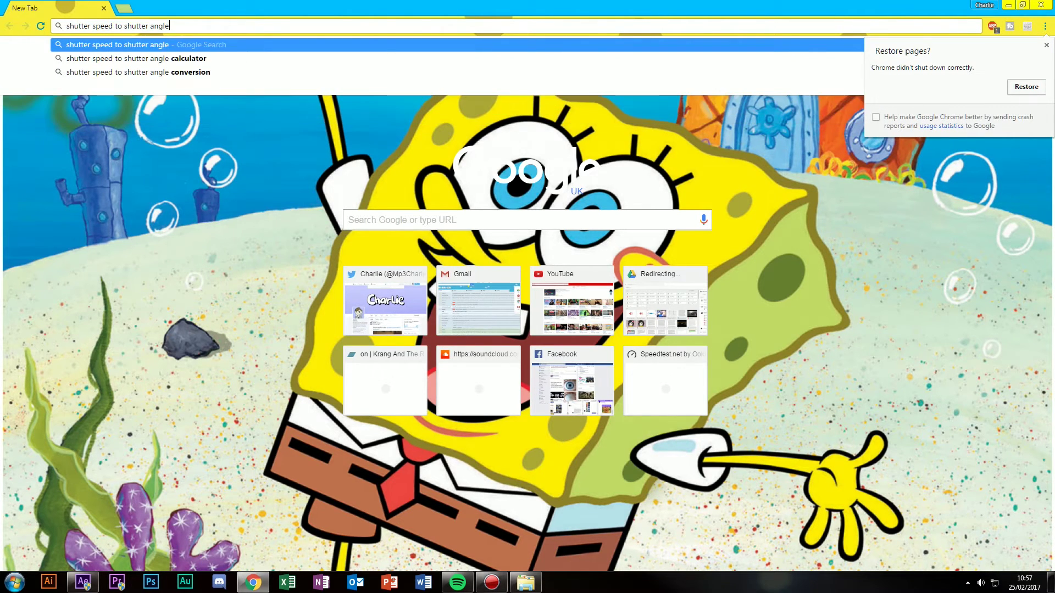
key(Return)
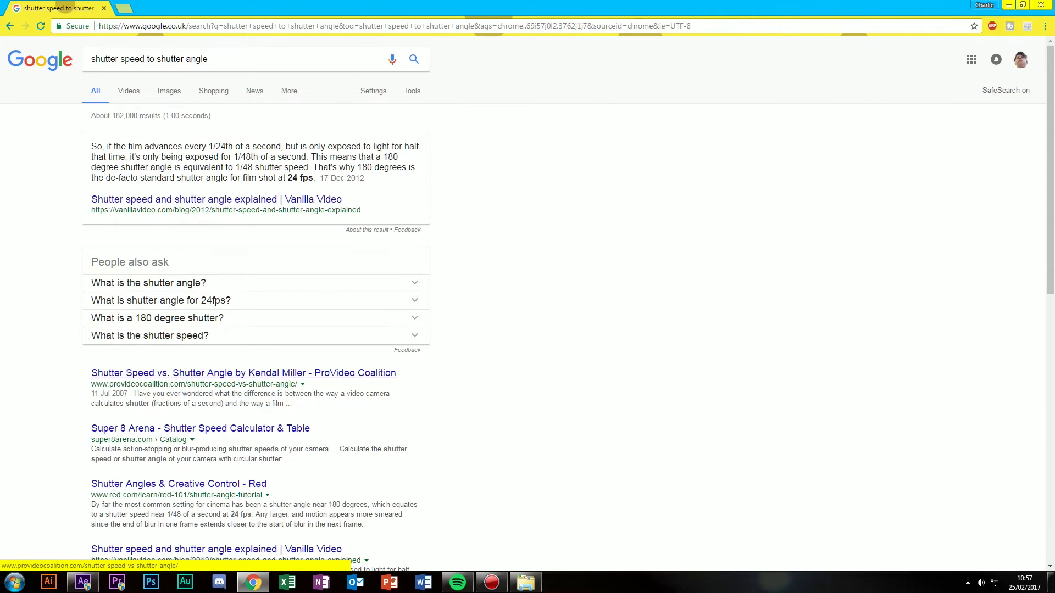
Open the ProVideo Coalition article on shutter speed vs. shutter angle and examine its cheat sheet converting seconds to degrees.
middle_click(244, 373)
click(164, 8)
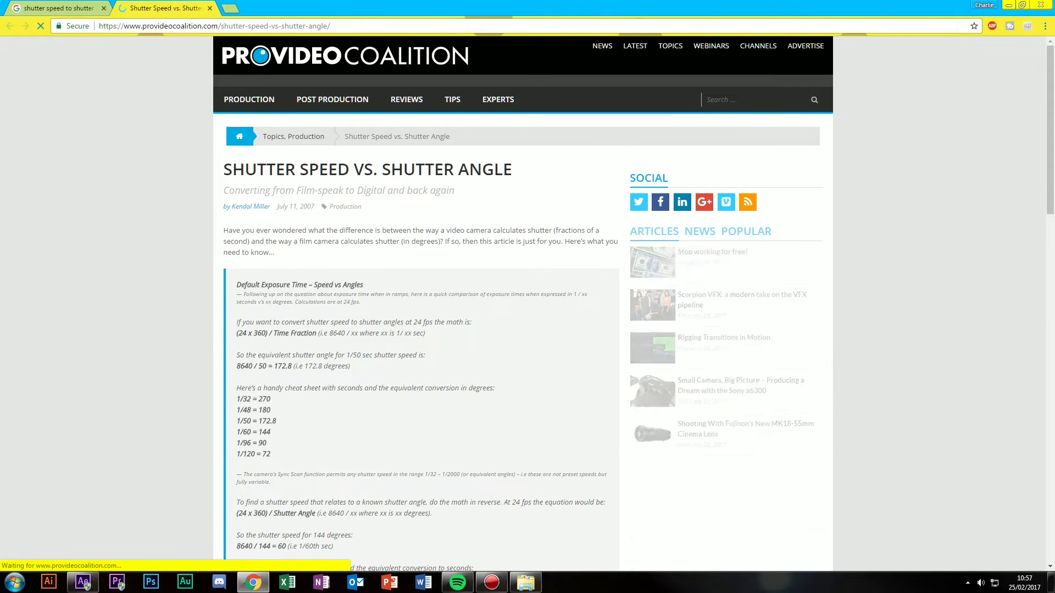
scroll(631, 296, down, 3)
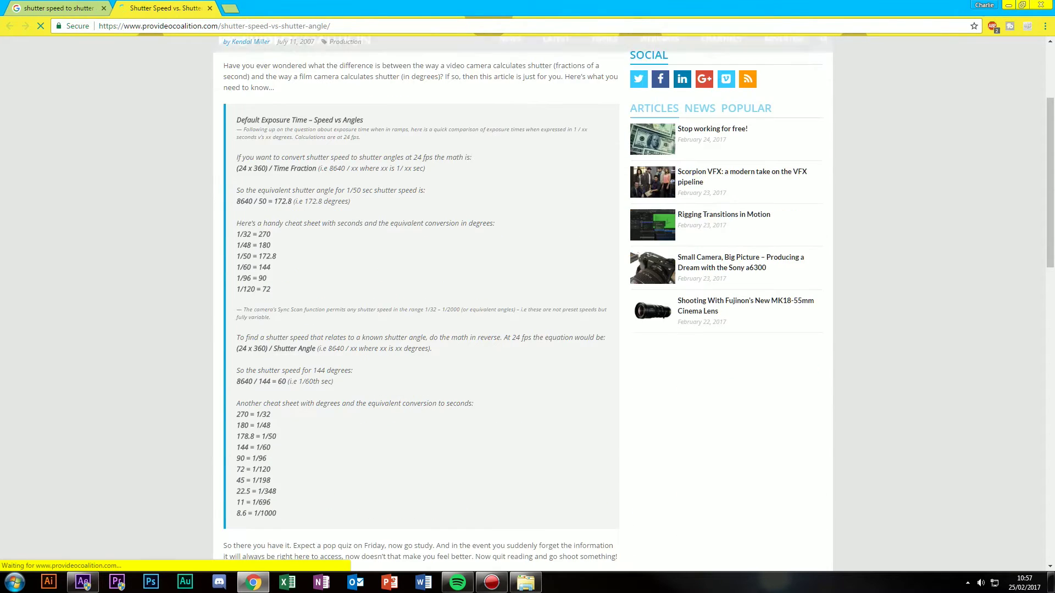
scroll(523, 302, up, 2)
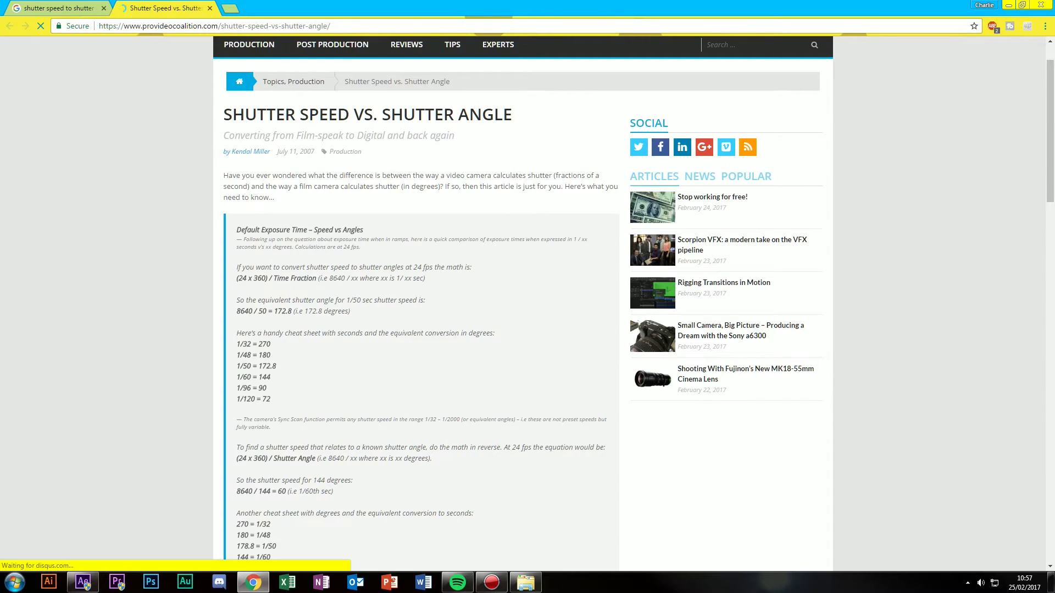
scroll(527, 297, up, 1)
scroll(528, 297, down, 3)
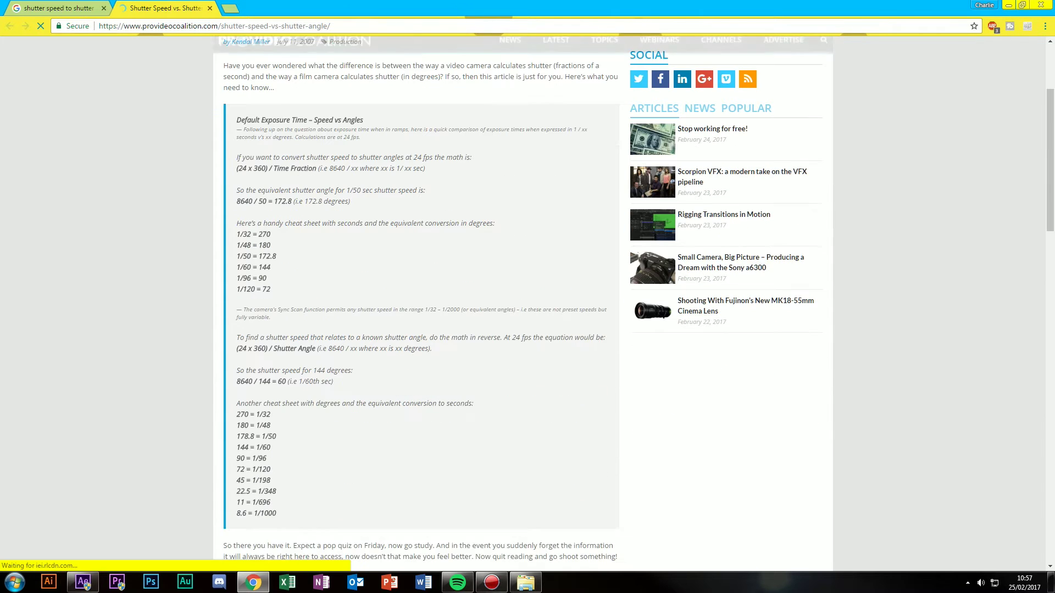
drag(237, 223, 276, 256)
click(276, 256)
drag(271, 289, 237, 223)
click(237, 224)
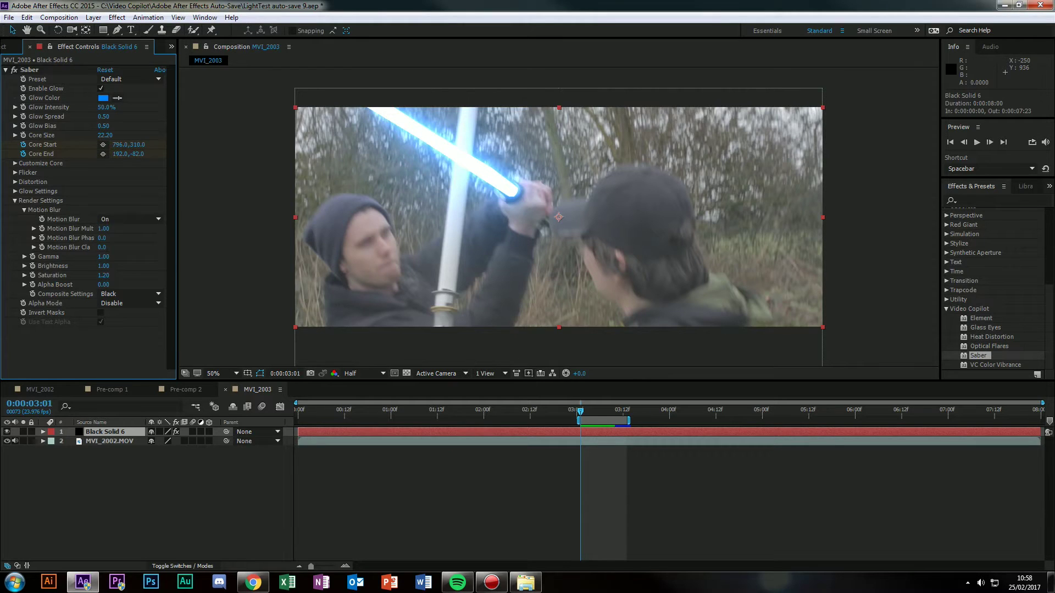
Set Motion Blur in the saber's render settings to Composition and preview the work area.
click(130, 219)
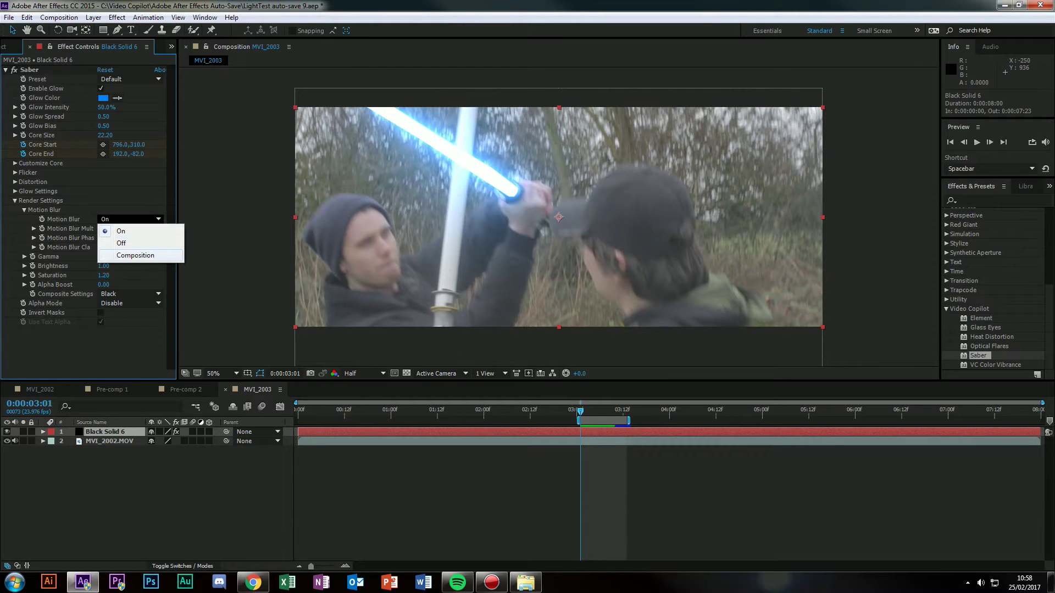
click(124, 255)
key(space)
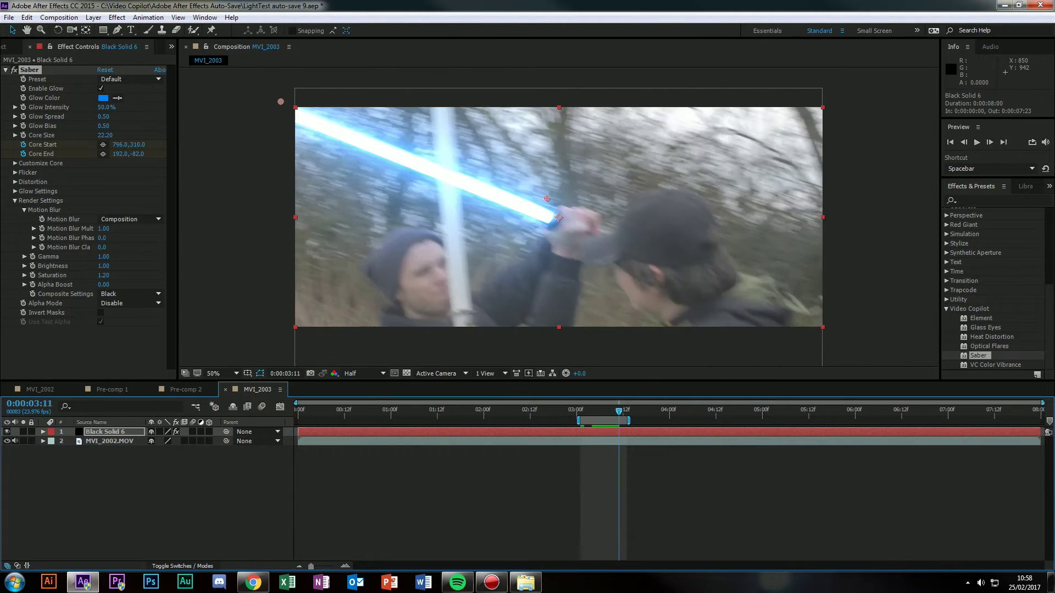
key(space)
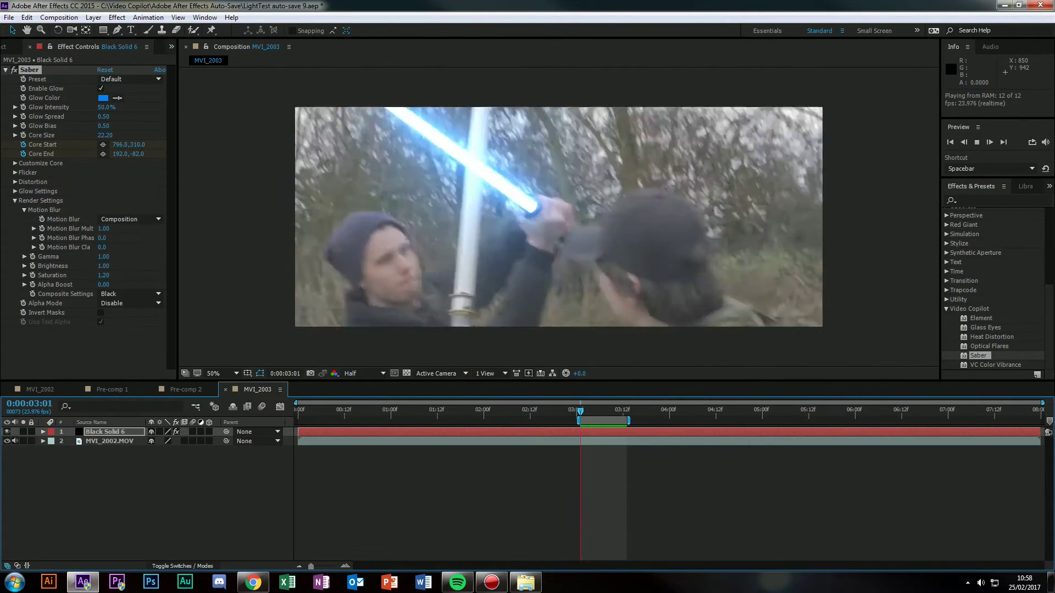
key(space)
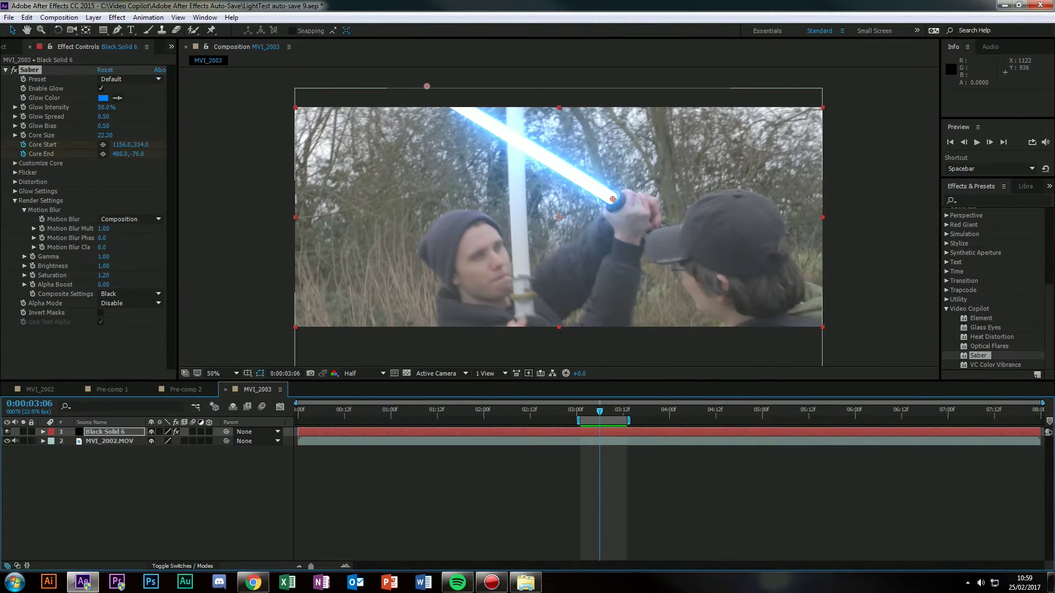
Duplicate the saber's black solid layer and delete the Saber effect from the copy.
click(580, 411)
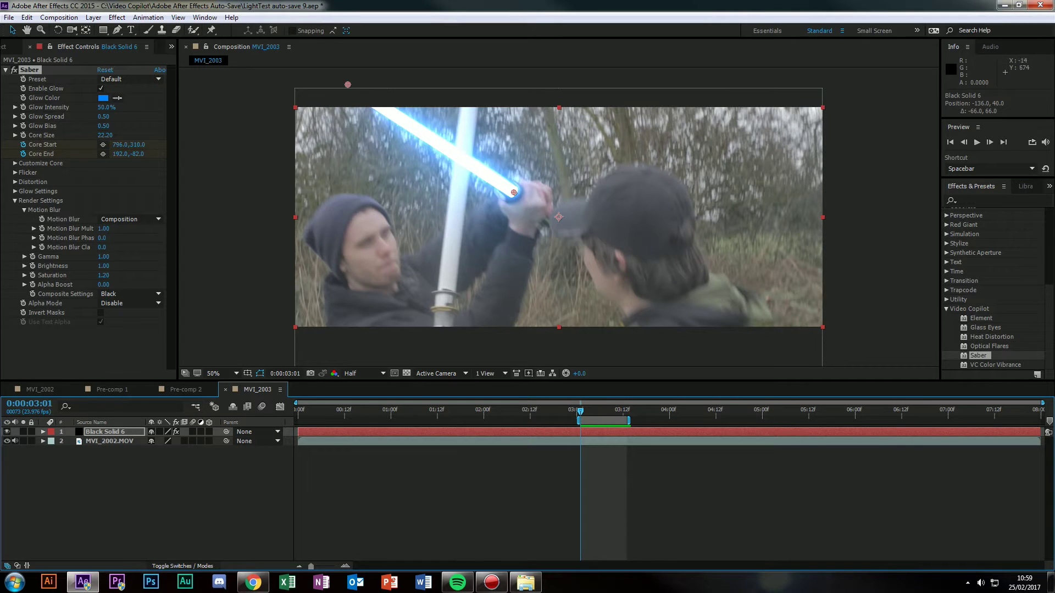
key(space)
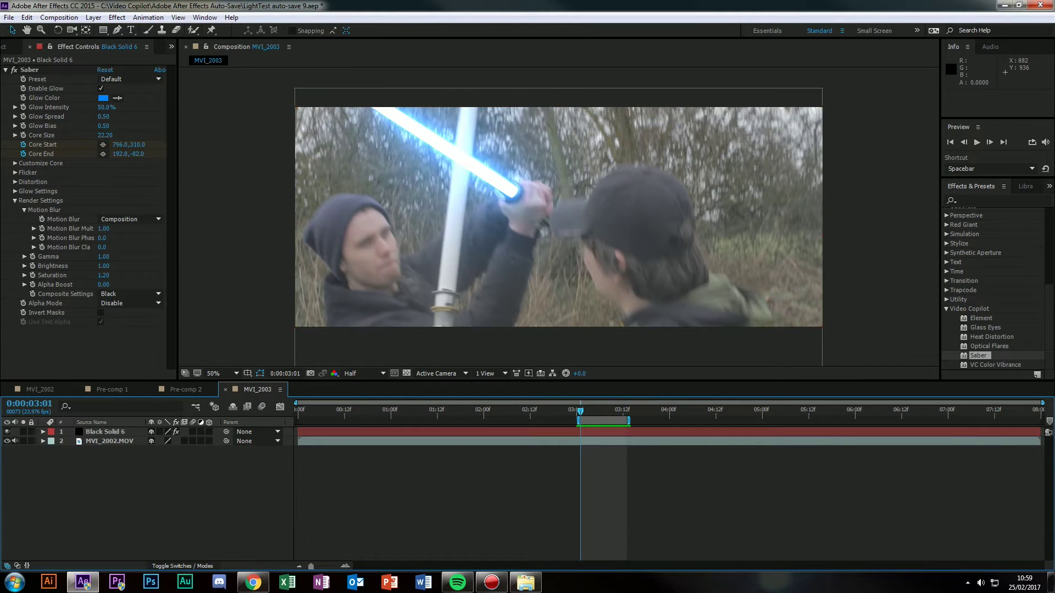
right_click(119, 432)
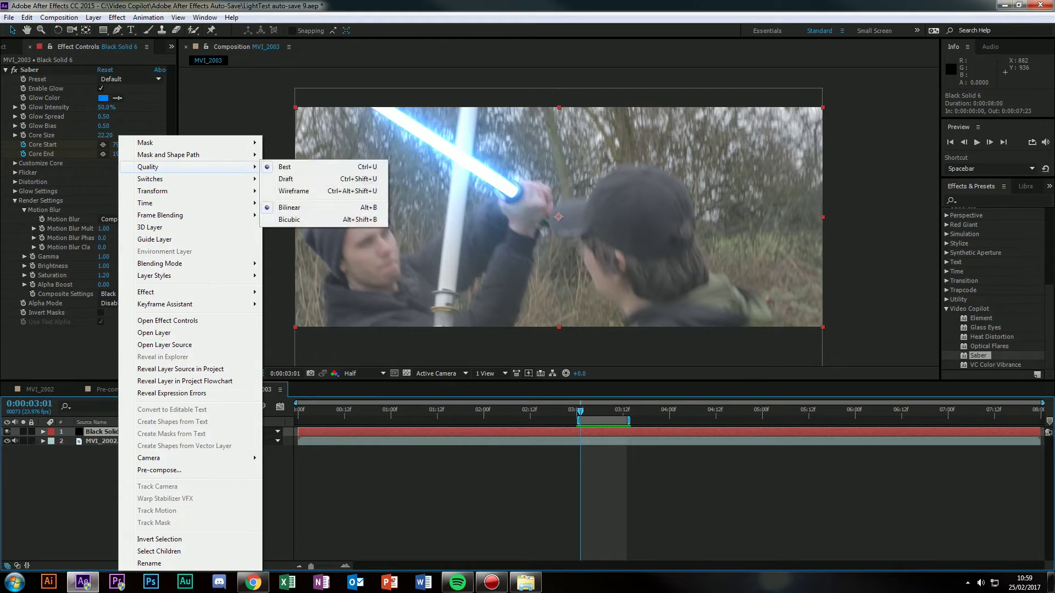
click(94, 483)
click(104, 432)
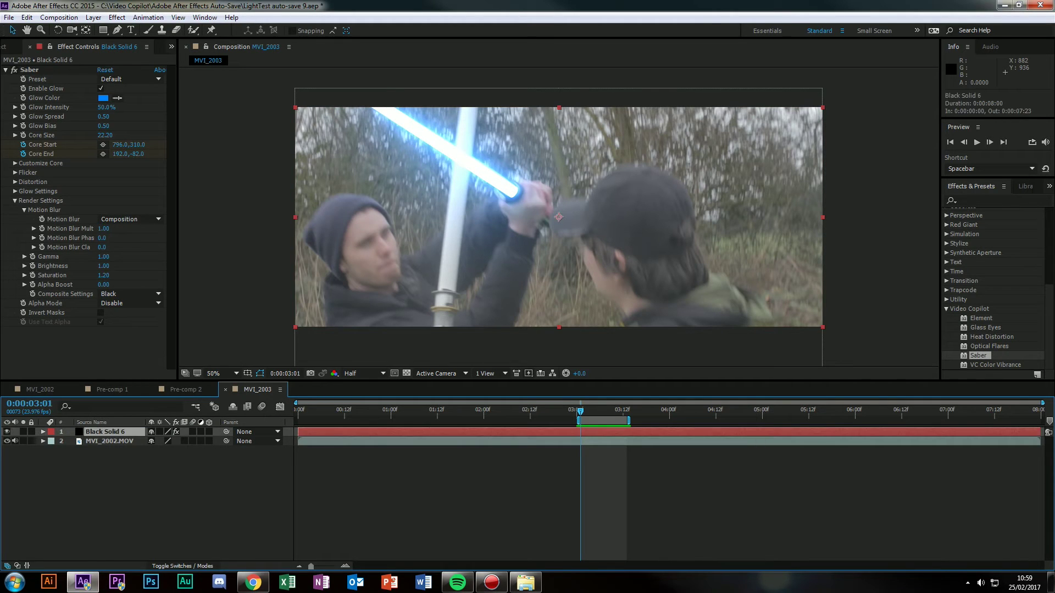
key(ctrl+d)
key(Delete)
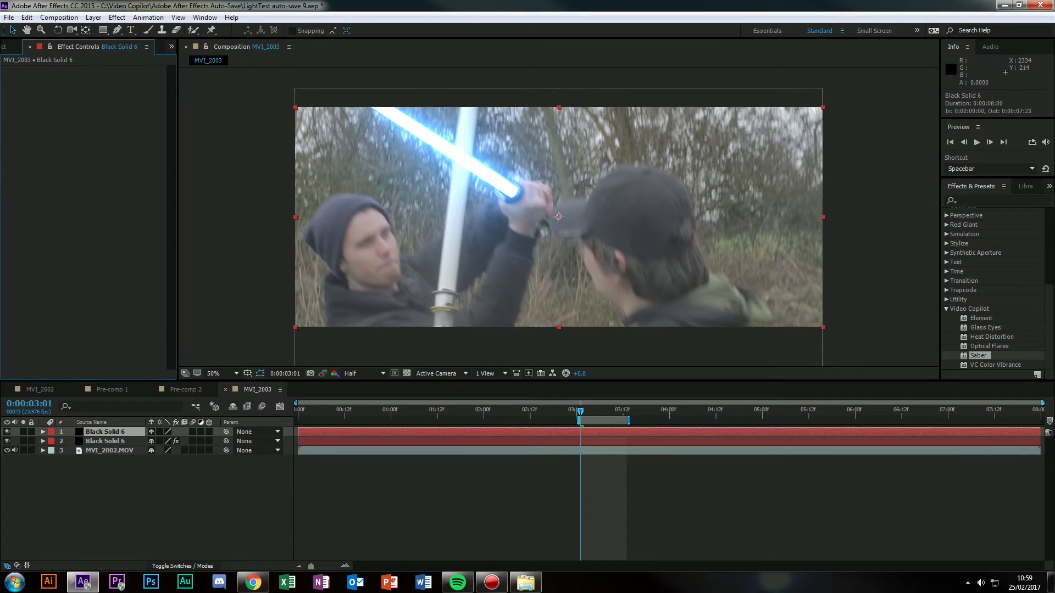
Apply Optical Flares to the duplicated solid and load the JayJay preset from the Light folder.
drag(989, 347, 110, 432)
click(946, 308)
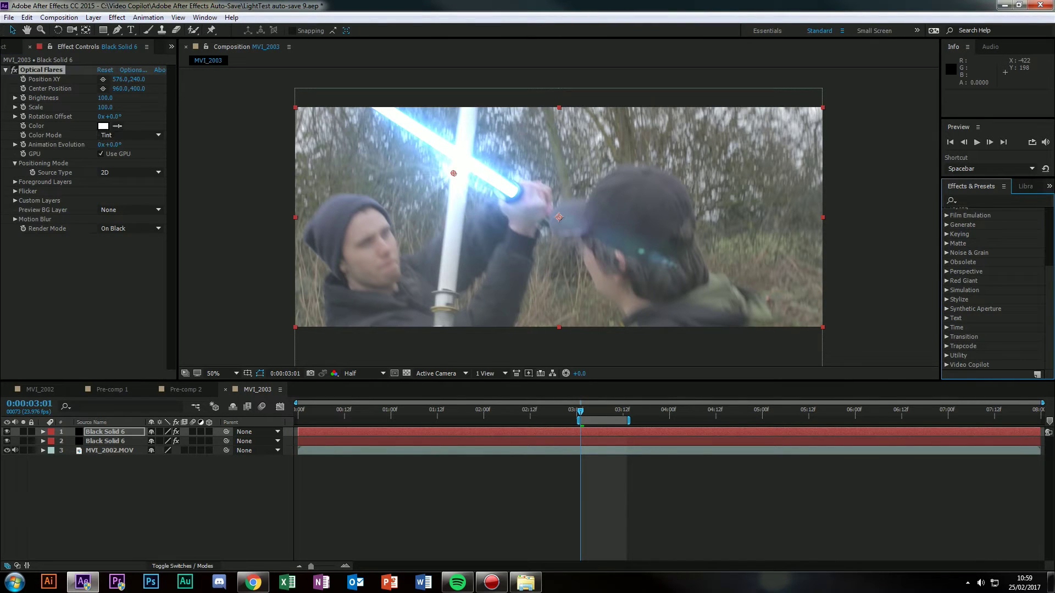
click(133, 70)
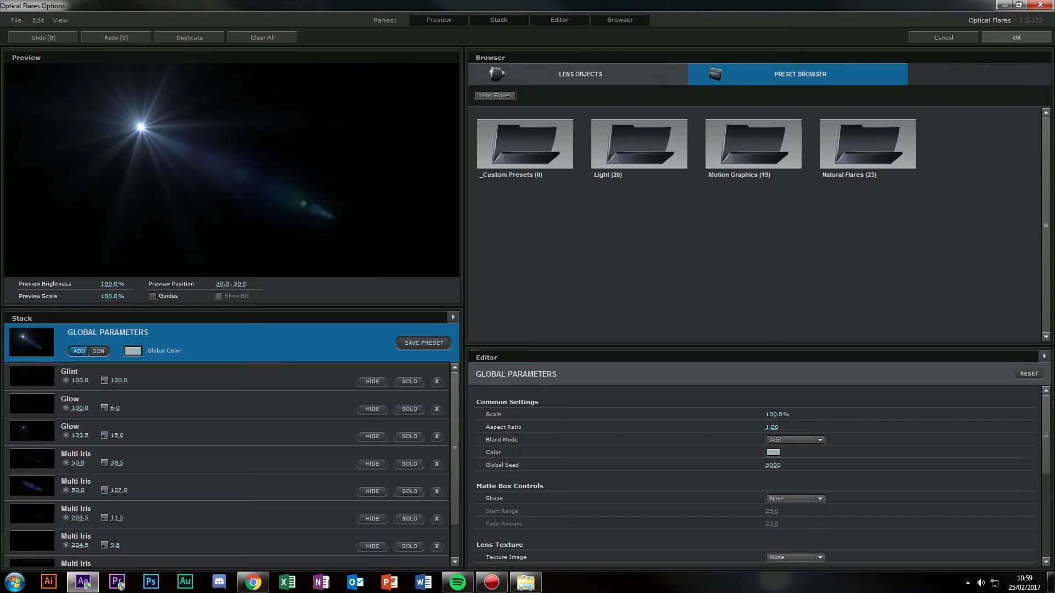
click(639, 144)
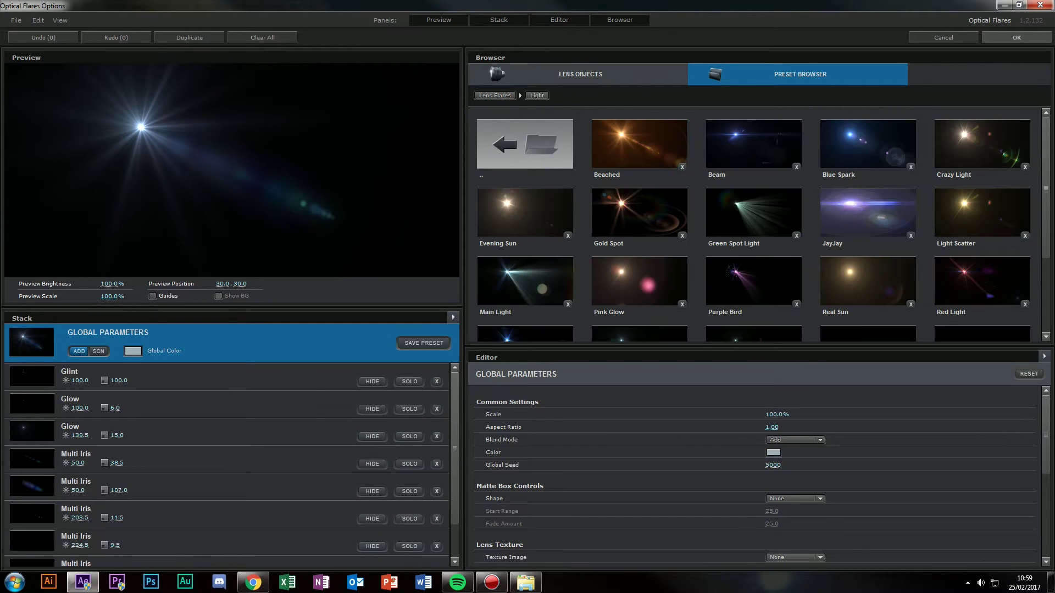
click(867, 213)
click(1016, 38)
click(1012, 39)
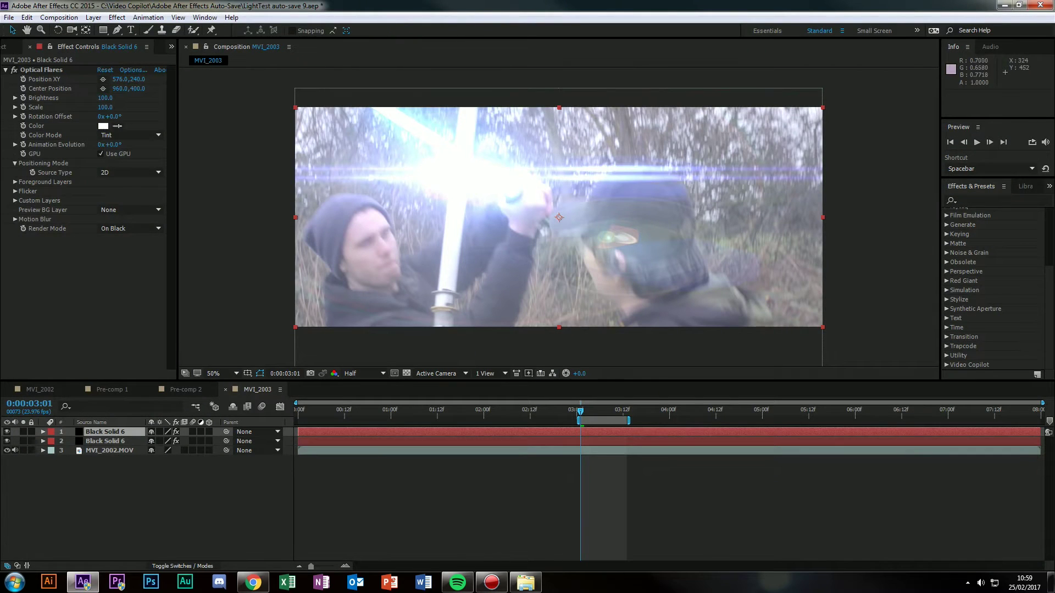
Try the flare at scale 1150 and brightness 1230, moved to 1156, 366.
drag(104, 107, 118, 108)
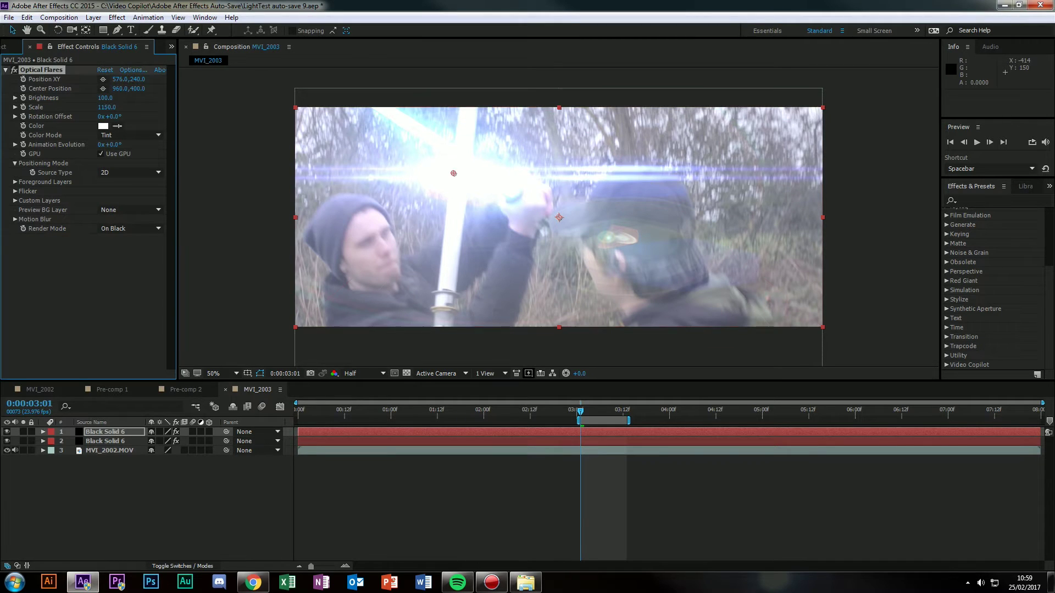
drag(105, 98, 155, 98)
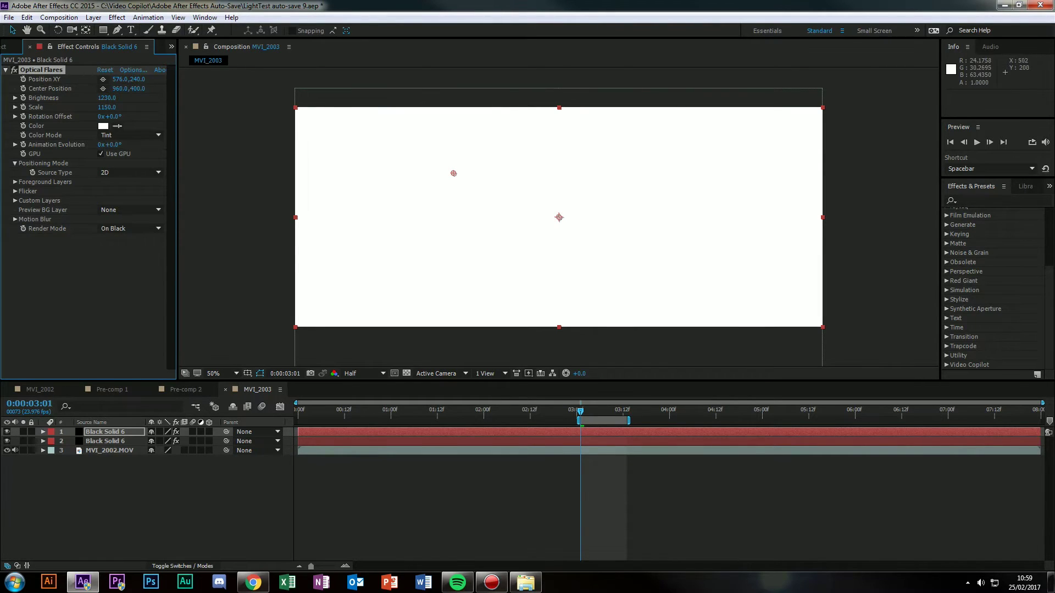
drag(453, 173, 613, 208)
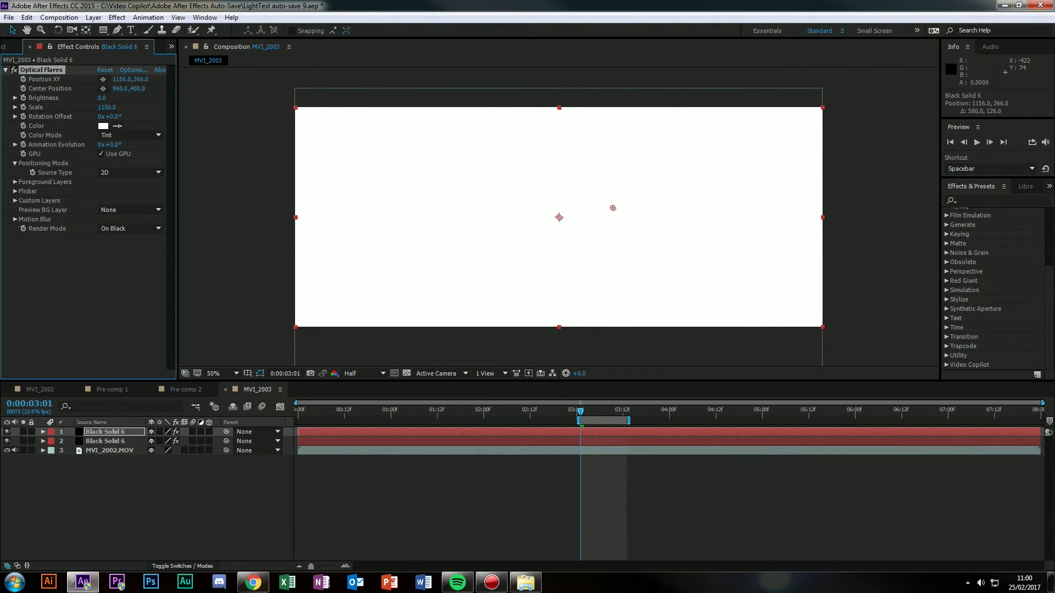
Set the flare's brightness to 30 and its scale to 110.
drag(107, 107, 56, 97)
click(104, 107)
click(82, 274)
click(83, 296)
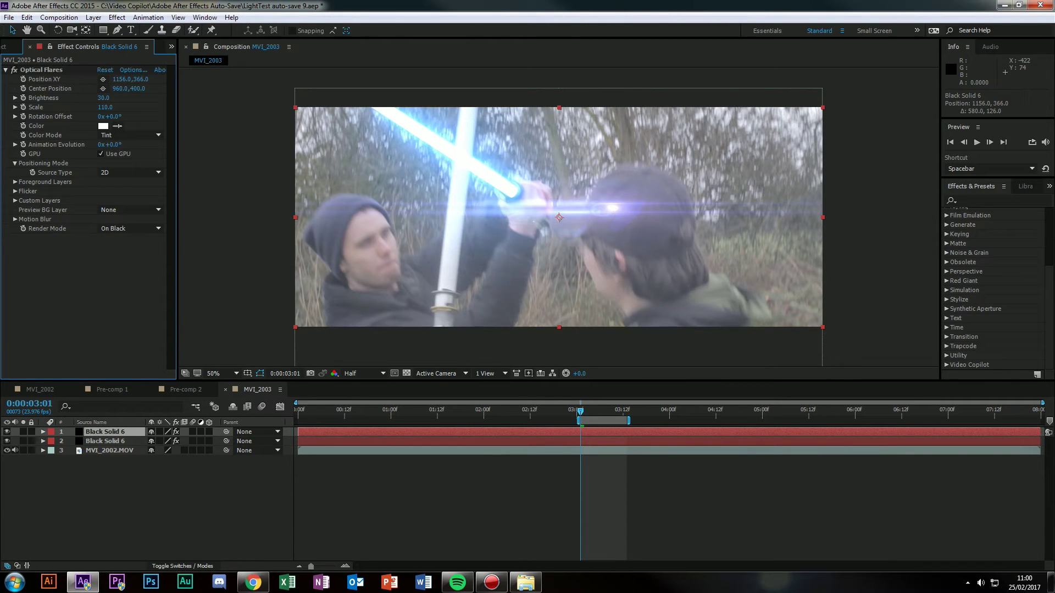
Open the Optical Flares options and examine the stack's elements, toggling the visibility of the Iris with brightness 259.5.
click(133, 70)
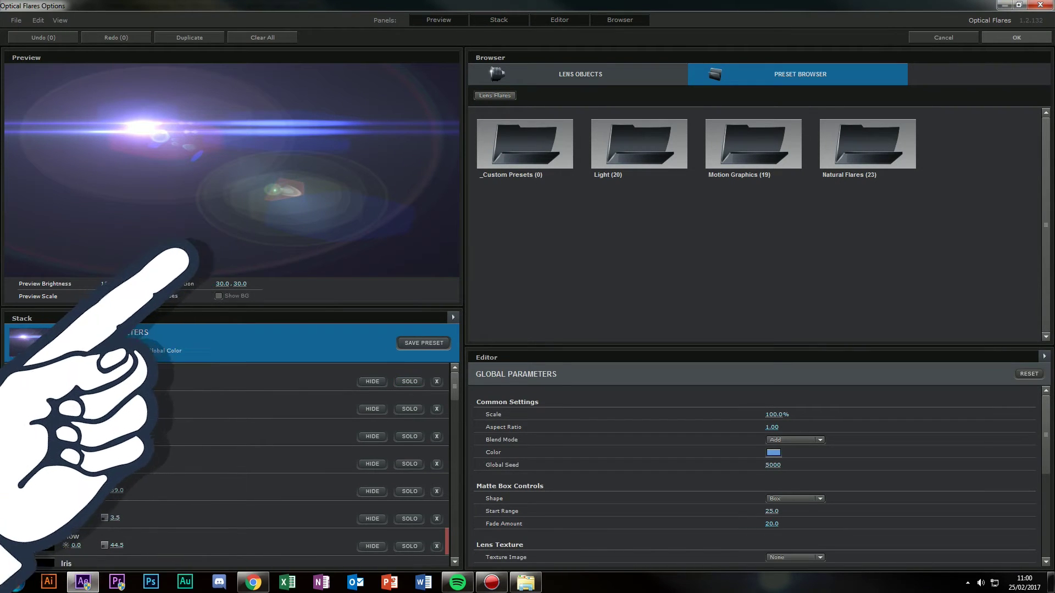
click(275, 377)
scroll(275, 429, down, 1)
scroll(274, 439, down, 3)
scroll(275, 439, up, 2)
scroll(228, 467, down, 1)
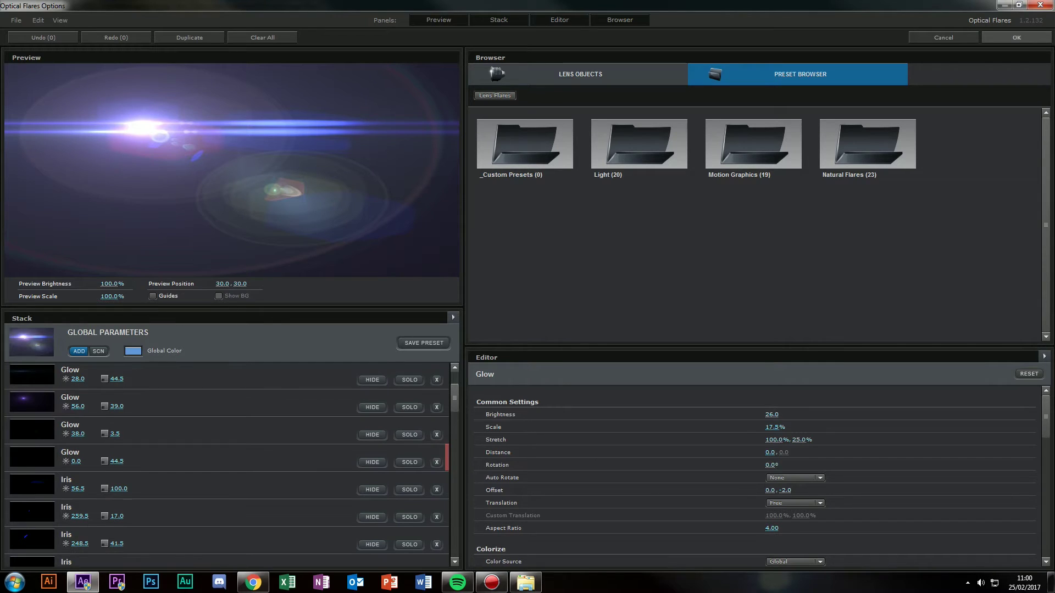
scroll(228, 466, down, 1)
scroll(226, 464, down, 3)
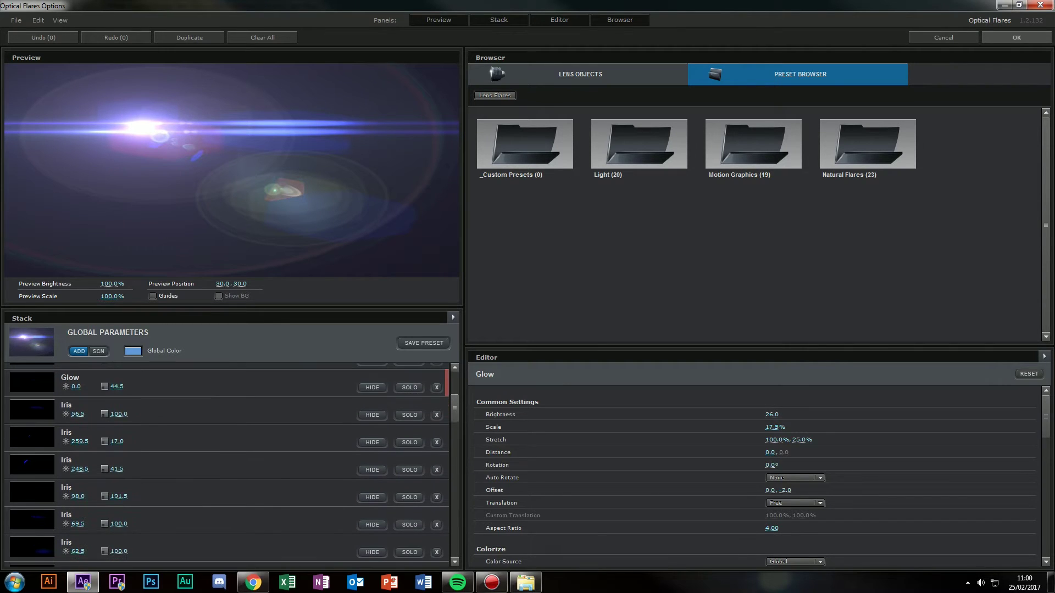
click(372, 442)
click(373, 442)
Remove the Iris element with brightness 26.5 from the flare's stack and move the preview light around to check it.
scroll(227, 464, down, 2)
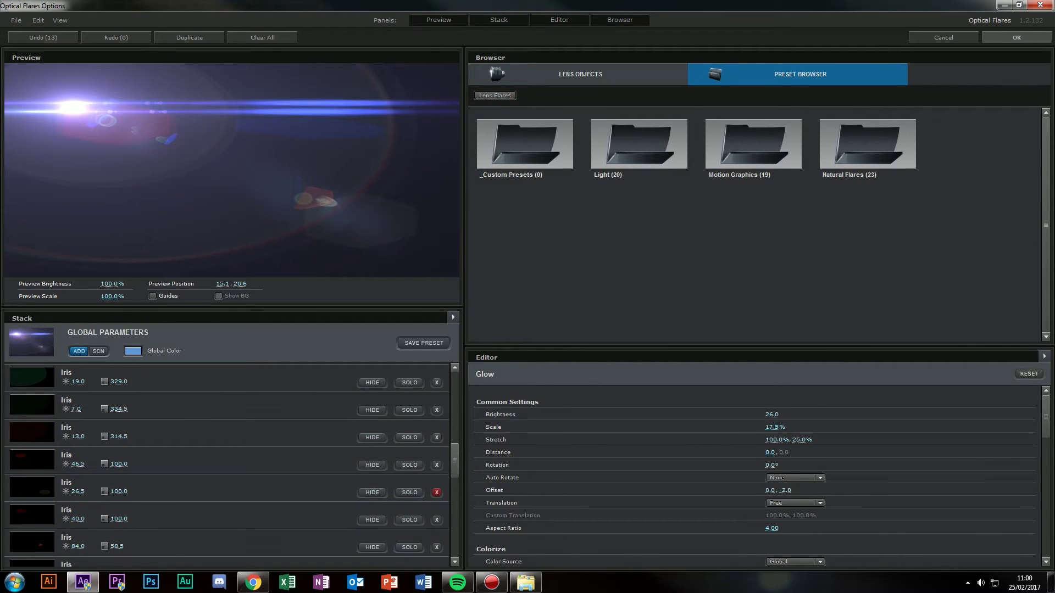
click(437, 492)
drag(258, 235, 115, 105)
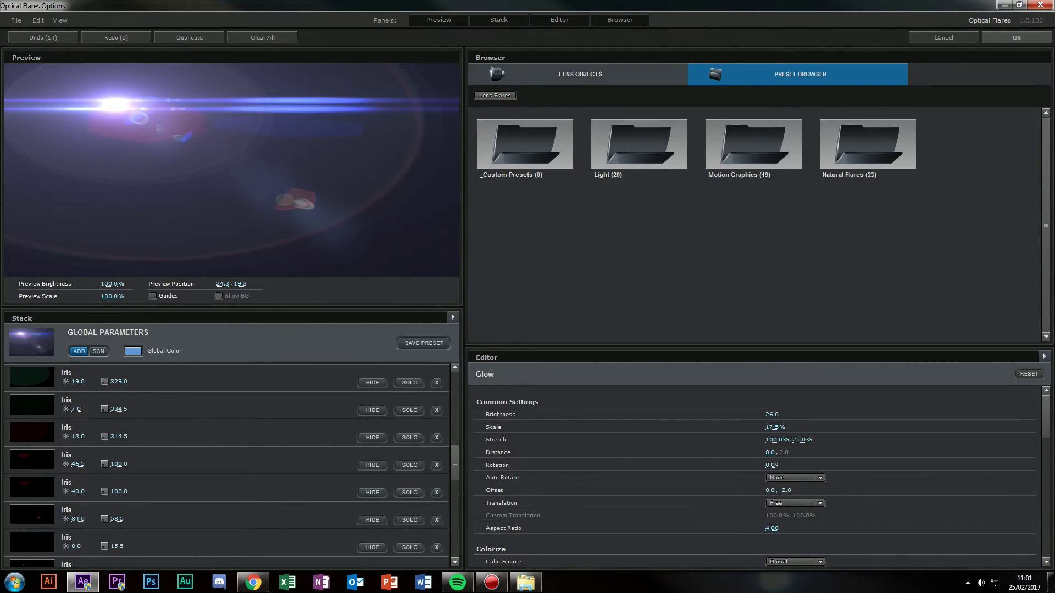
Add a Lens Orbs element to the flare and accept the Optical Flares options.
click(578, 74)
click(639, 281)
drag(119, 108, 145, 80)
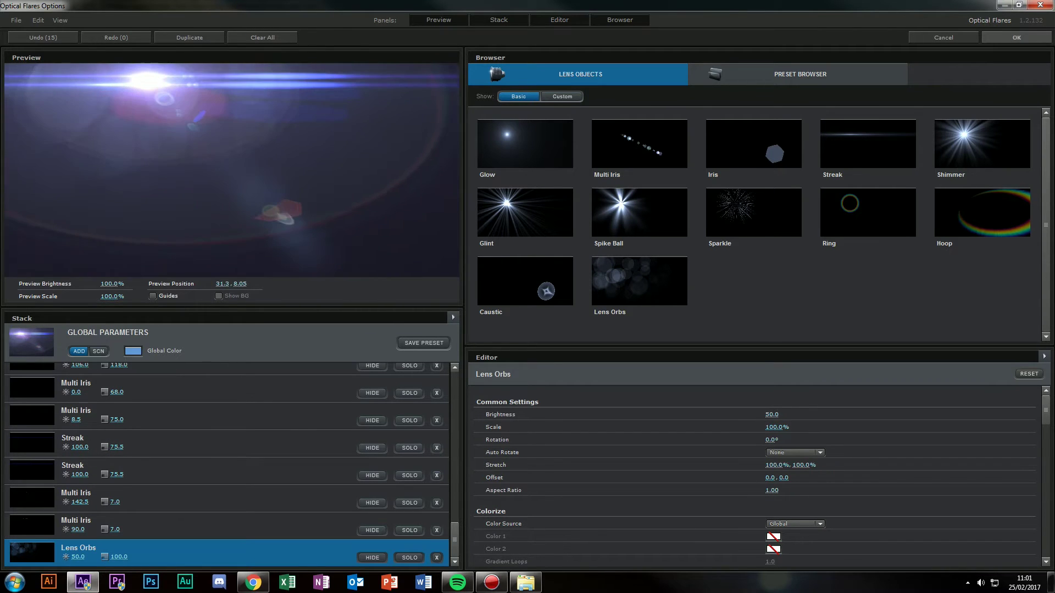
click(1016, 37)
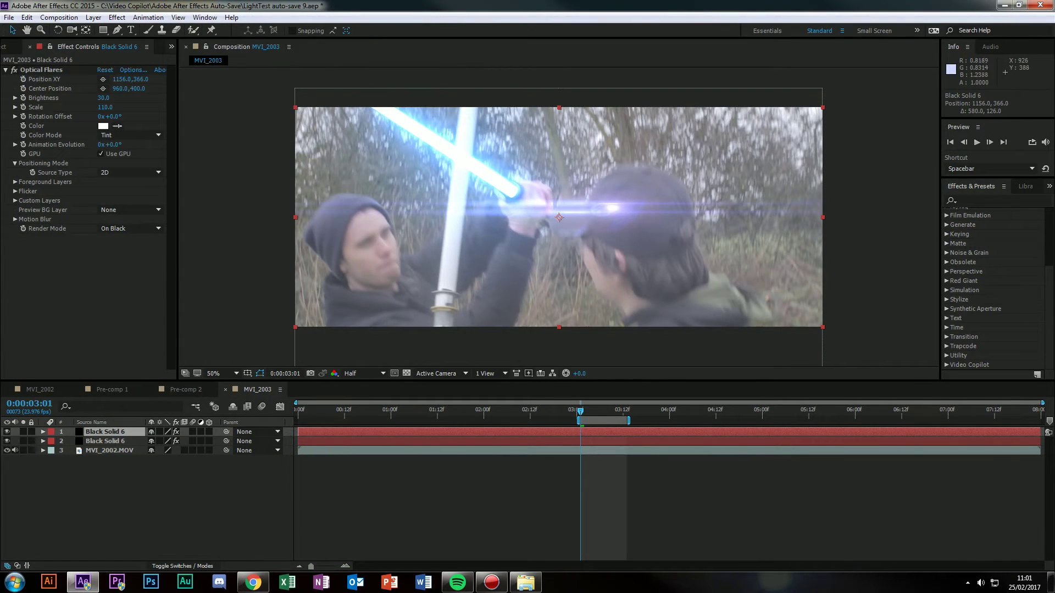
Place the flare's Position XY at the base of the blue blade, at 788, 304.
click(103, 79)
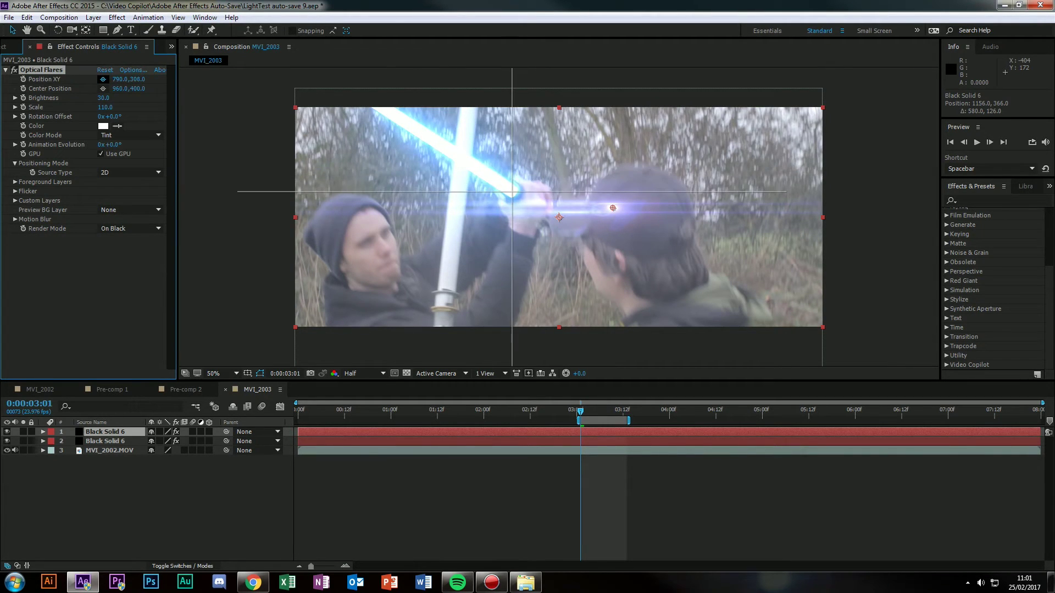
click(512, 191)
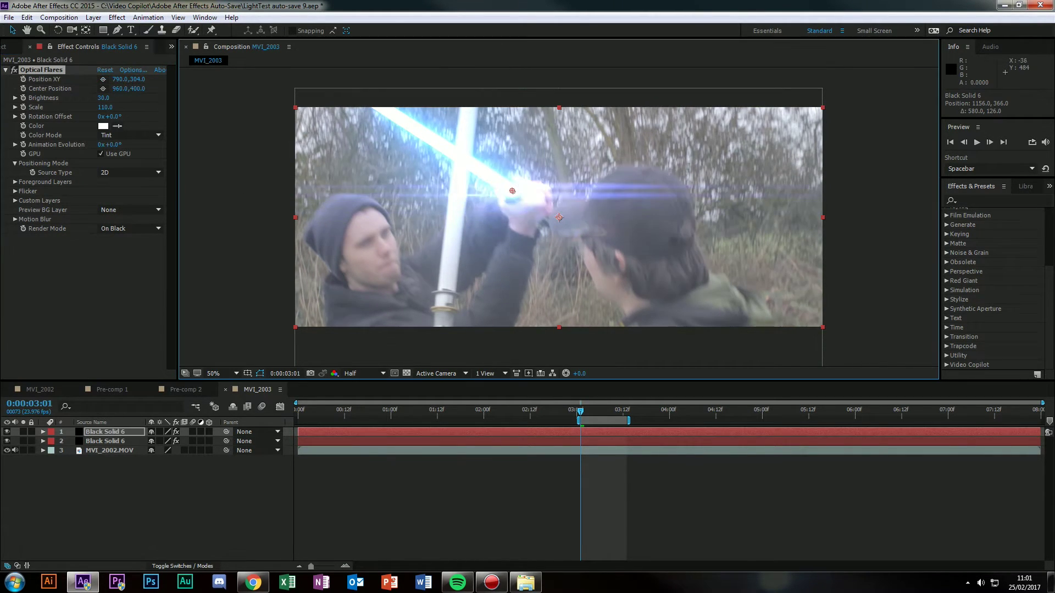
drag(511, 191, 511, 191)
Reveal the Saber effect's Core Start and the Optical Flares' Position XY properties in the timeline.
click(42, 441)
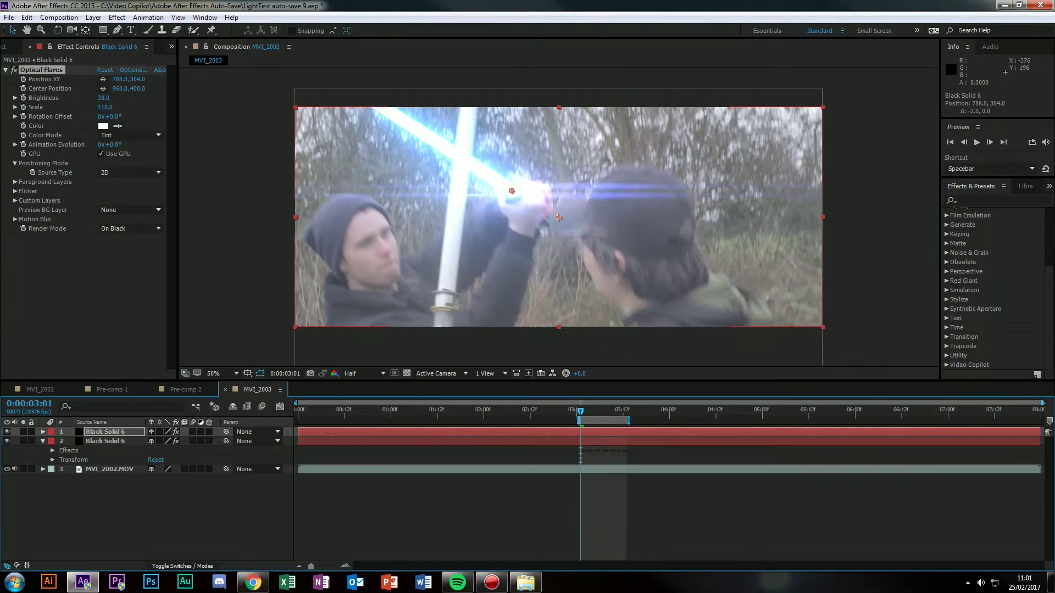
click(53, 451)
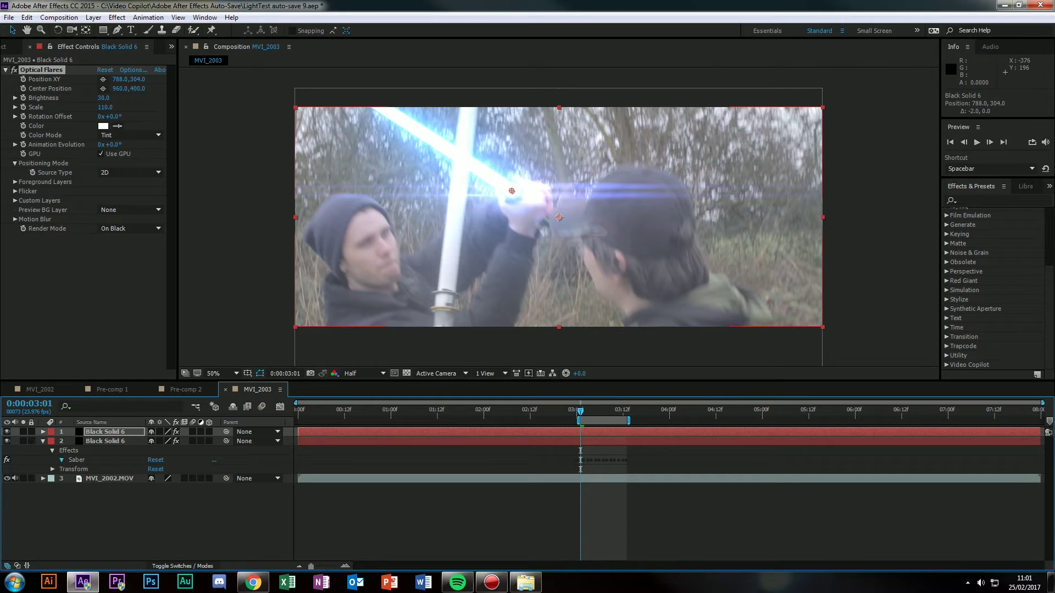
click(61, 460)
scroll(149, 495, up, 3)
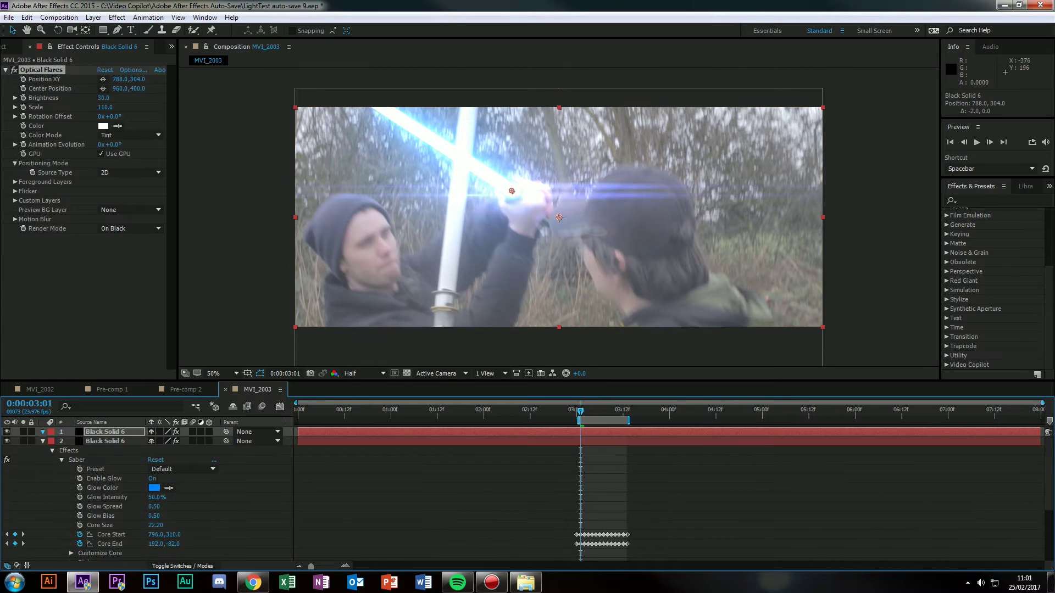
click(42, 432)
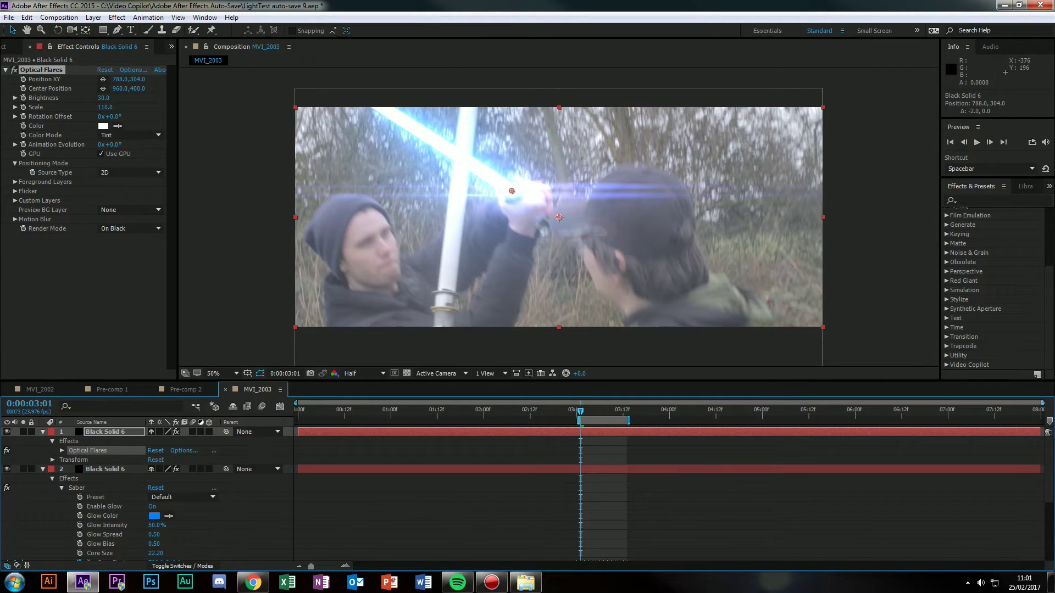
click(61, 451)
scroll(61, 451, down, 5)
scroll(61, 451, up, 5)
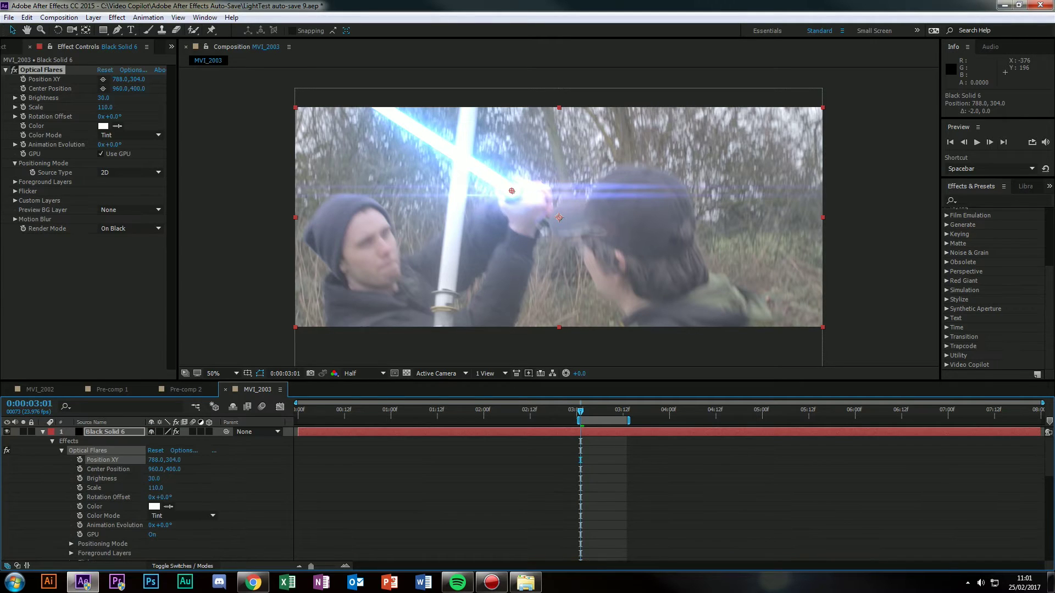
Link the flare's Position XY to the Saber's Core Start with an expression and preview the work area.
alt+click(79, 459)
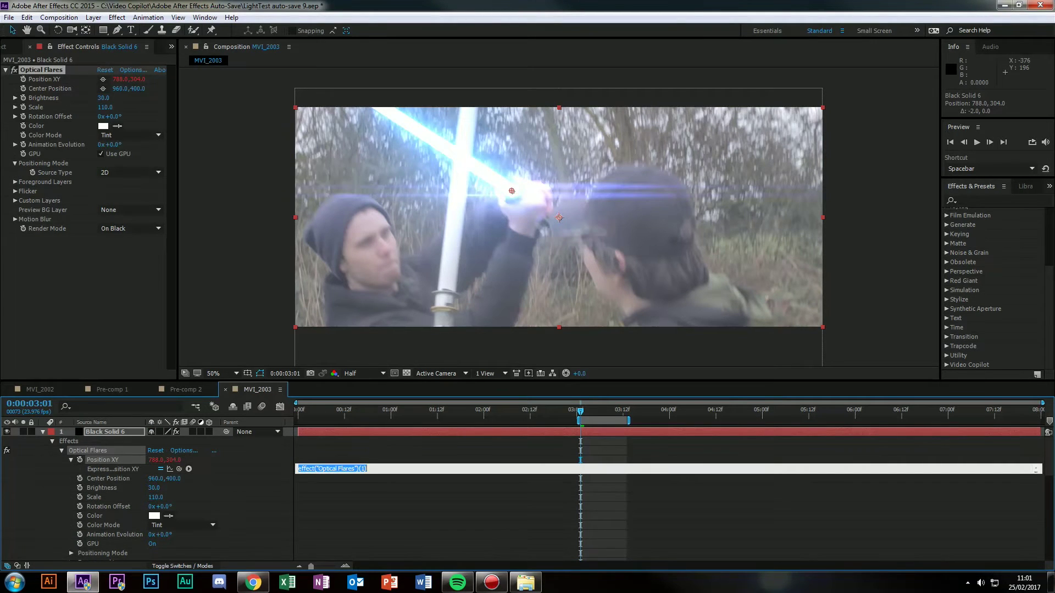
scroll(110, 483, down, 5)
scroll(110, 483, up, 3)
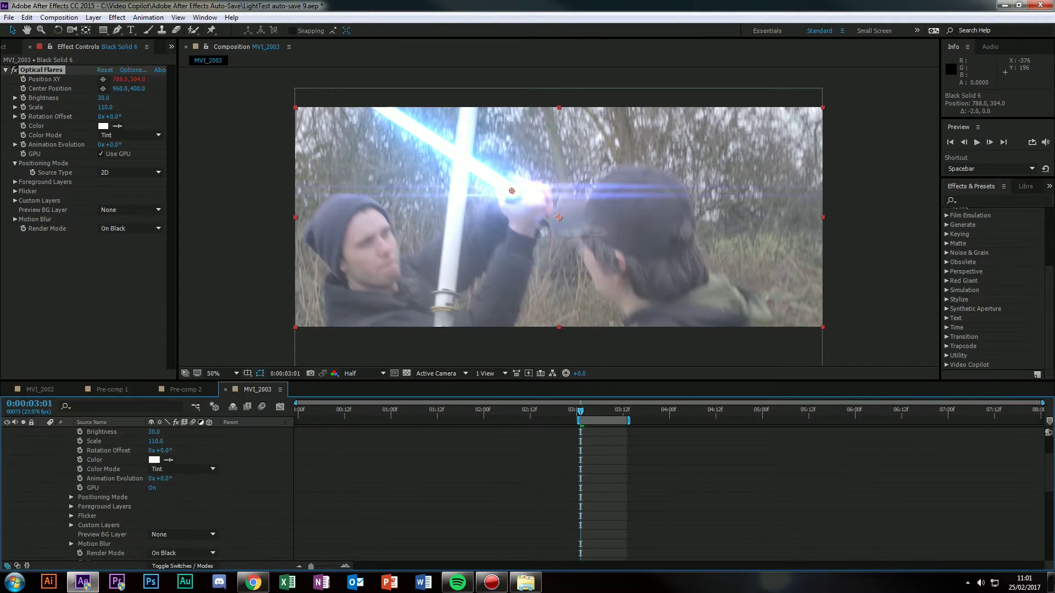
scroll(148, 494, up, 3)
drag(179, 469, 125, 535)
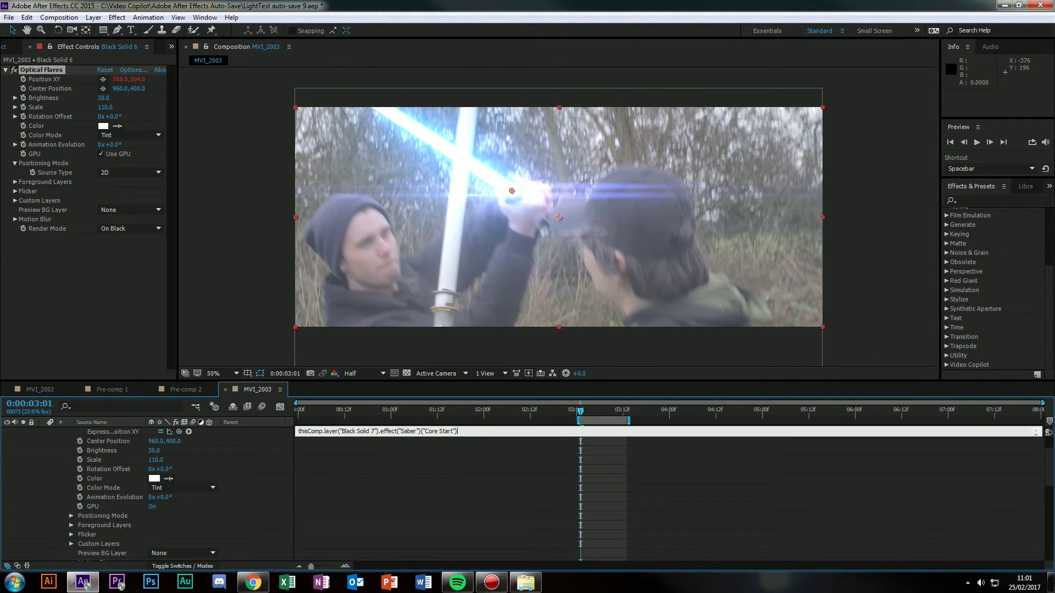
key(KP_Enter)
key(space)
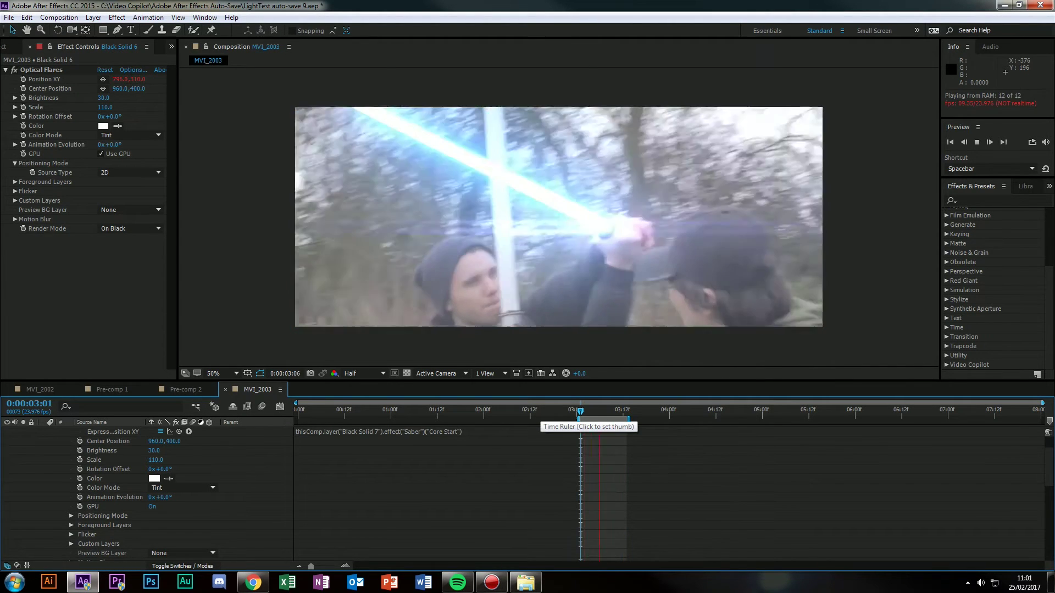
At 0:00:03:00, tint the flare blue (3485CA) and set its scale to 90.
click(576, 411)
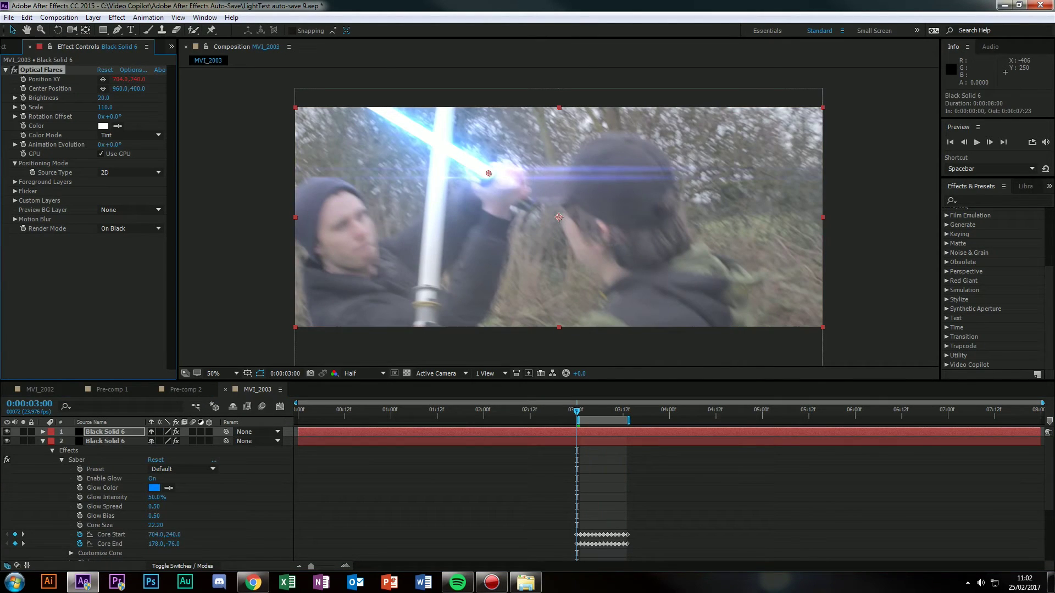
click(15, 69)
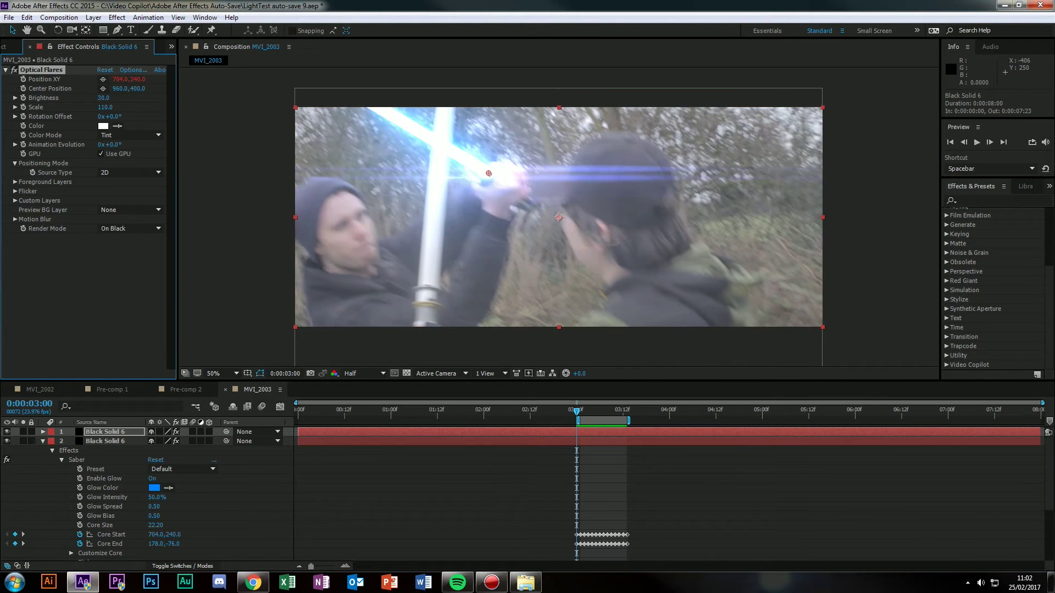
click(103, 126)
drag(720, 387, 720, 395)
drag(652, 365, 705, 335)
click(684, 347)
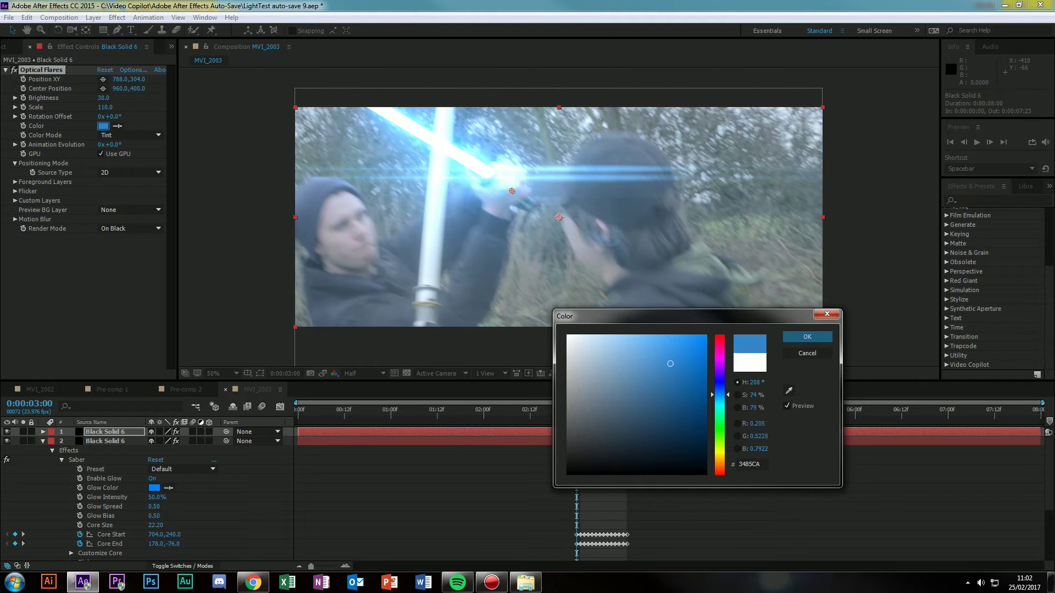
click(807, 337)
mouse_move(104, 97)
mouse_down()
mouse_move(87, 97)
mouse_move(121, 107)
mouse_move(100, 98)
mouse_move(97, 107)
mouse_move(100, 98)
mouse_up()
click(82, 291)
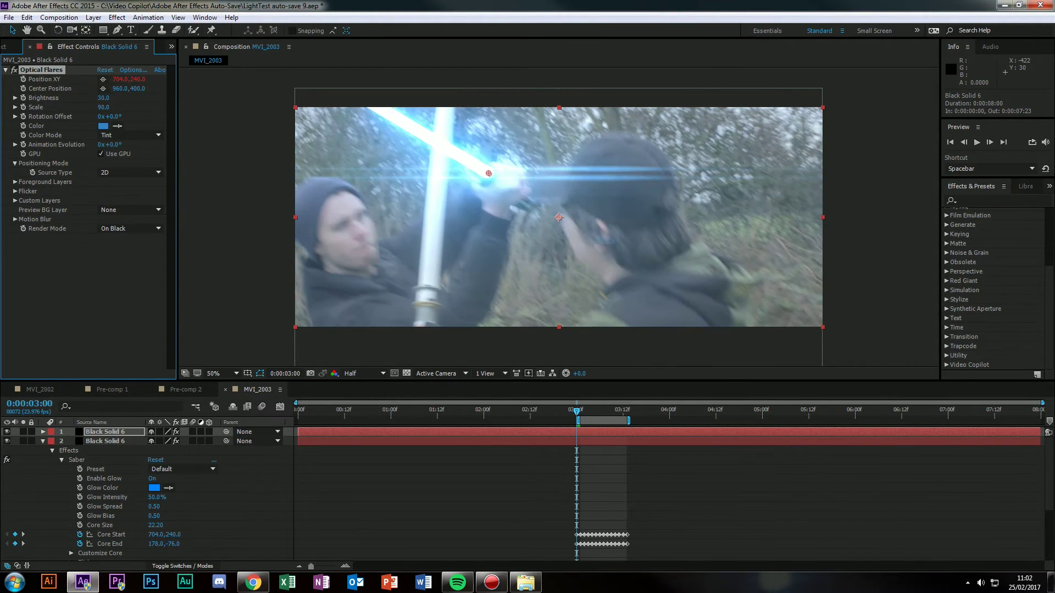
Find the Fast Blur effect and apply it after Optical Flares on the blue flare layer.
click(983, 201)
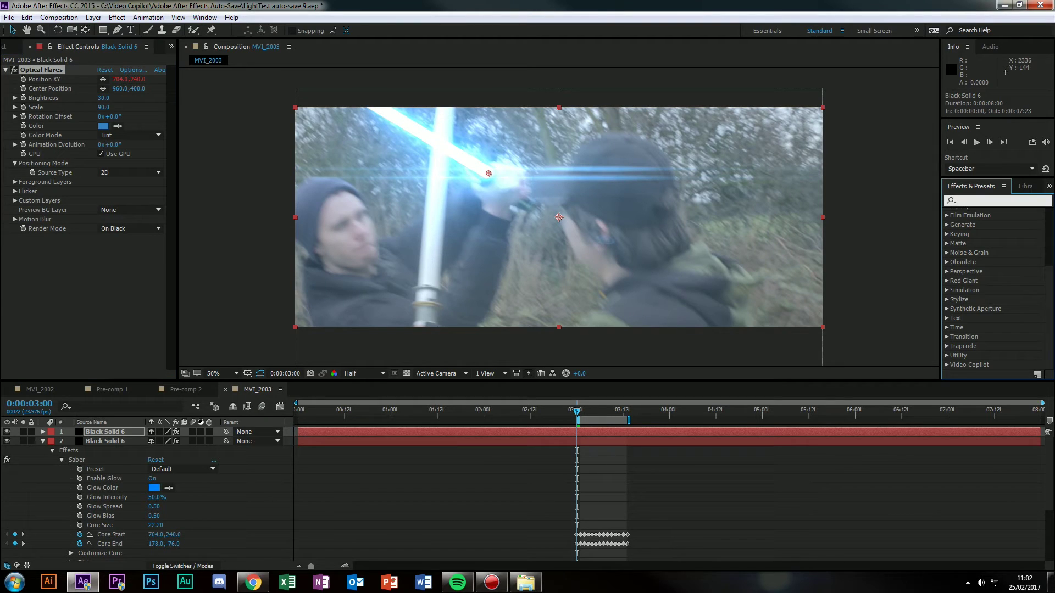
text(f)
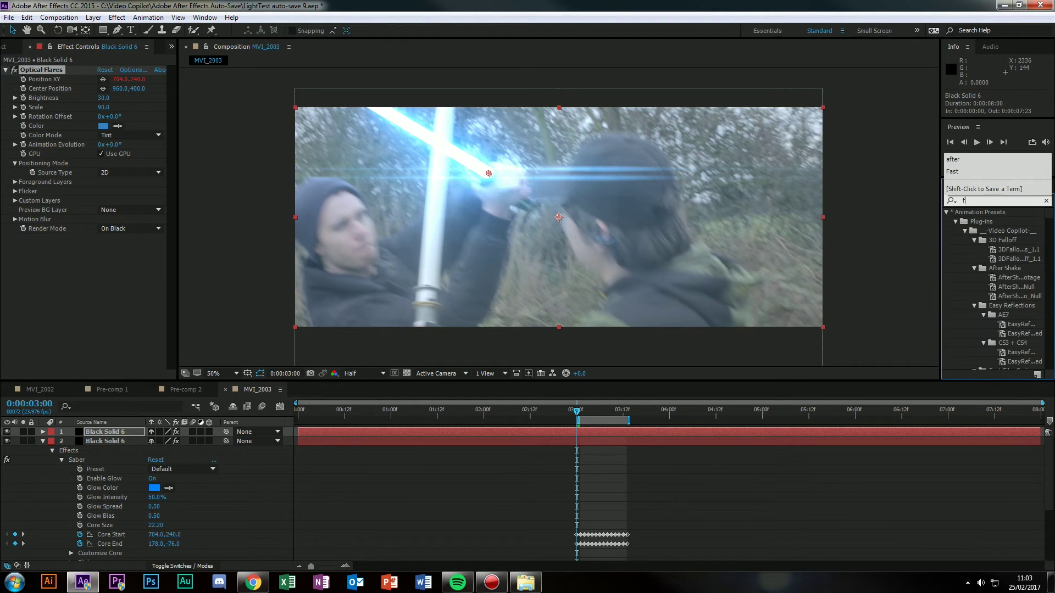
text(asr)
key(BackSpace)
key(BackSpace)
key(BackSpace)
key(BackSpace)
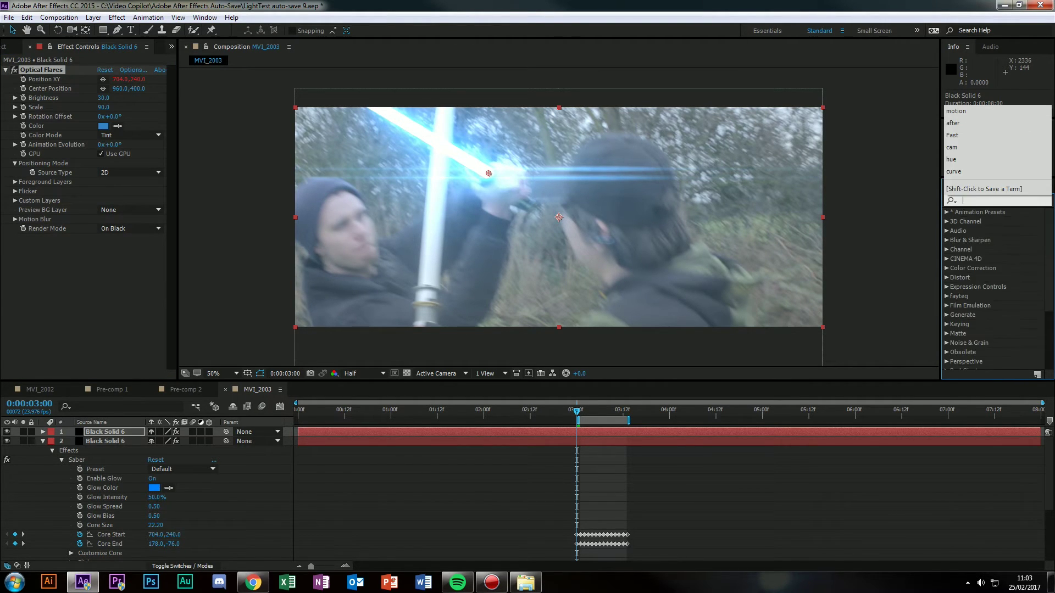
text(fast b)
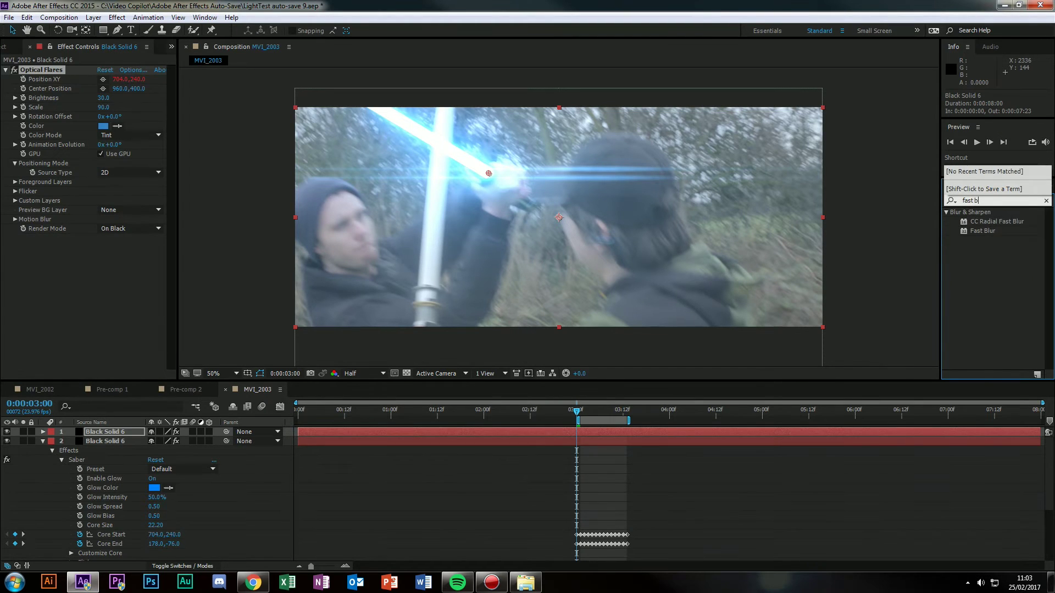
drag(982, 231, 25, 265)
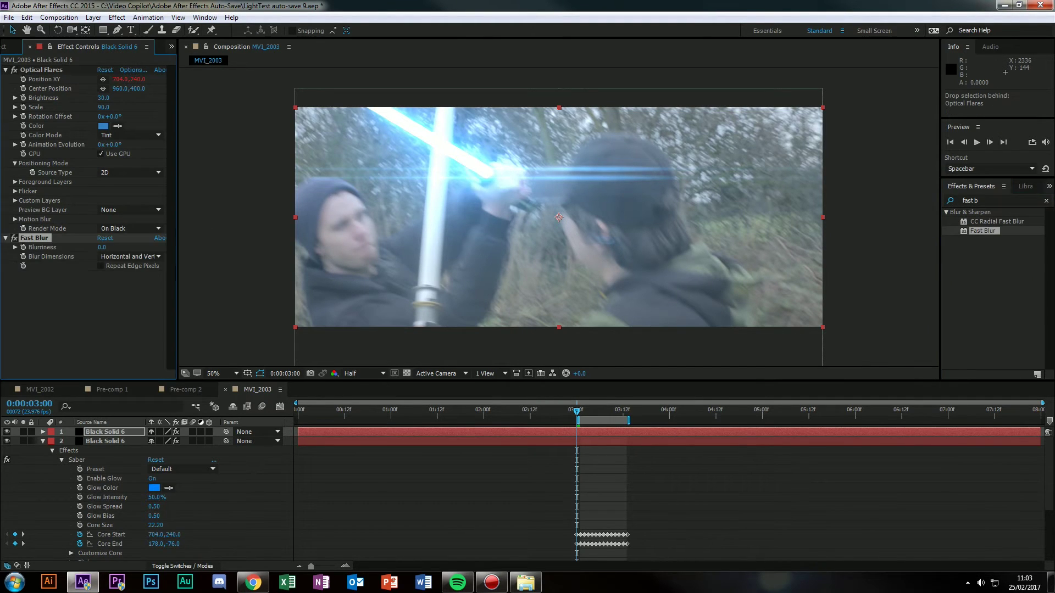
Set the Fast Blur's Blurriness to 24 and preview the work area.
drag(102, 248, 116, 247)
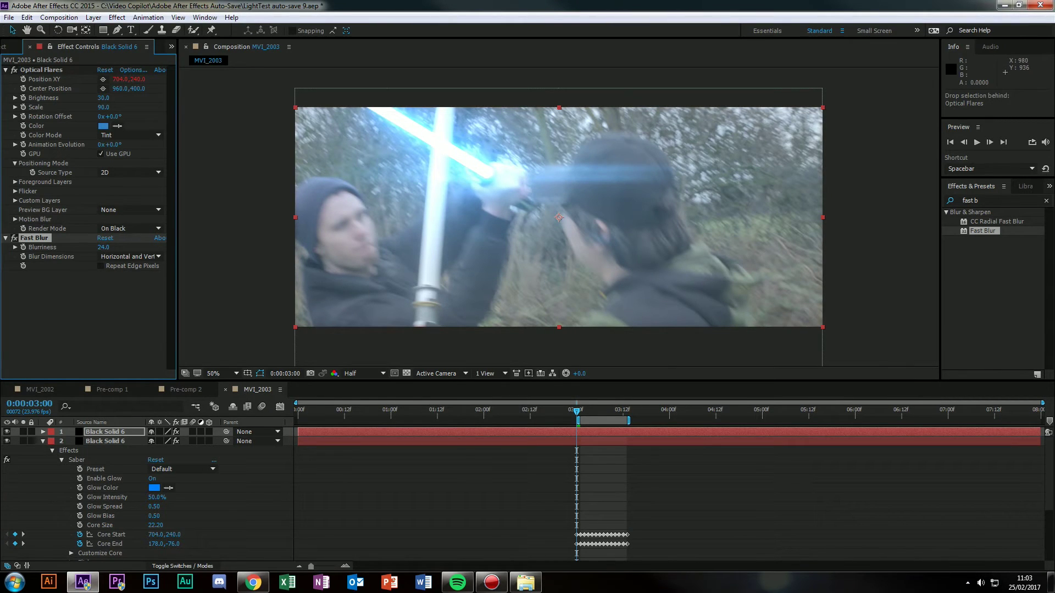
key(space)
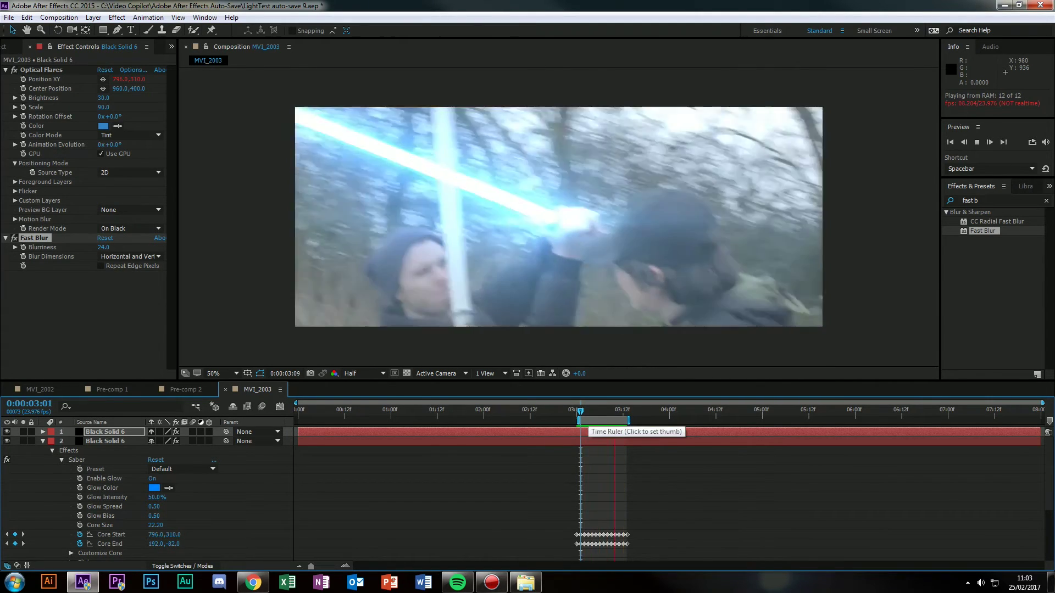
key(space)
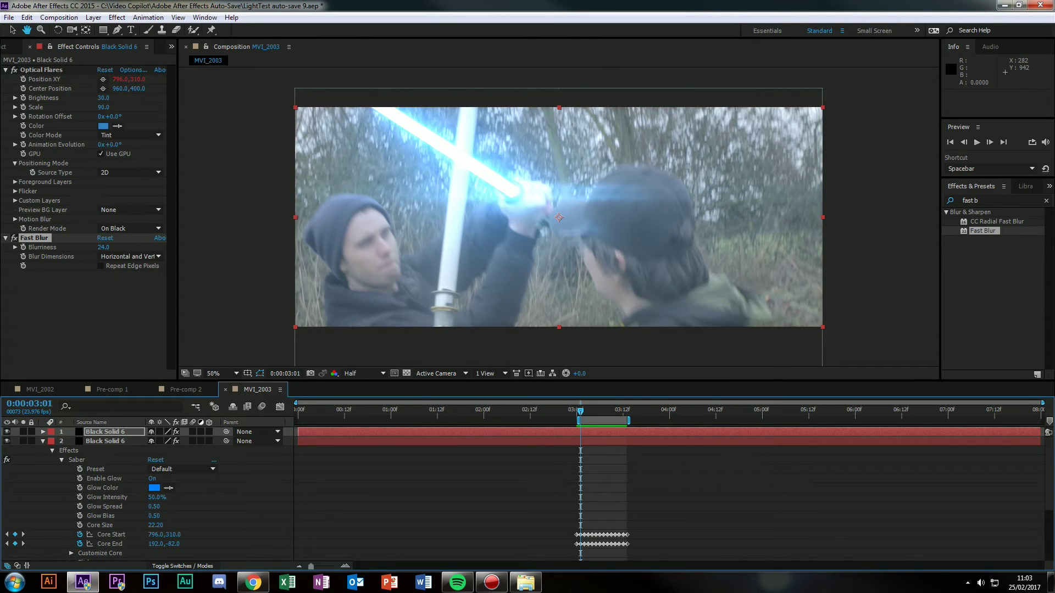
Collapse the blue Saber layer's properties and add a new black solid for the second blade.
click(13, 30)
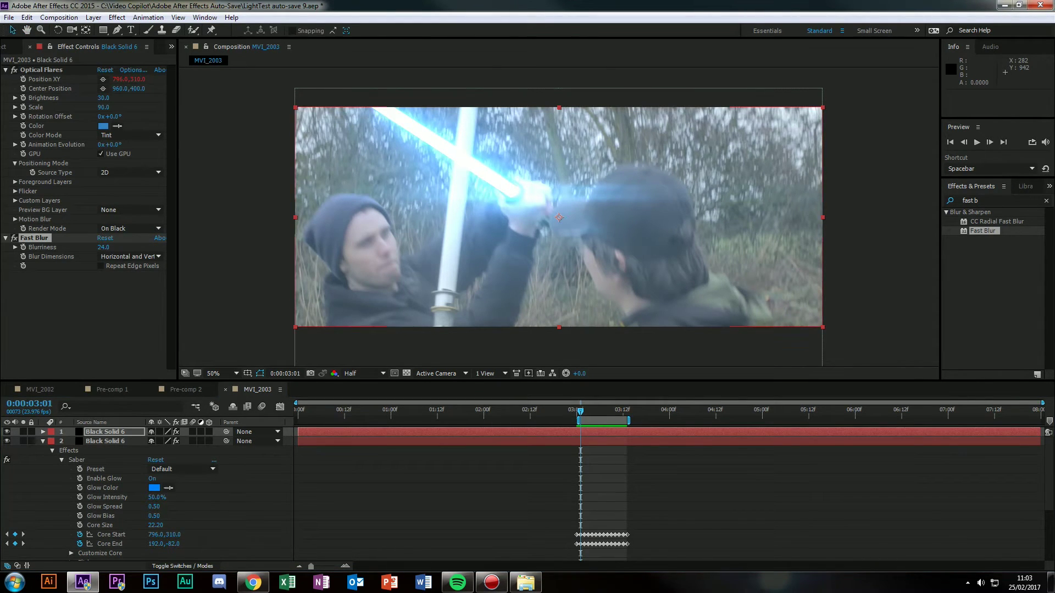
click(43, 441)
click(105, 432)
click(104, 441)
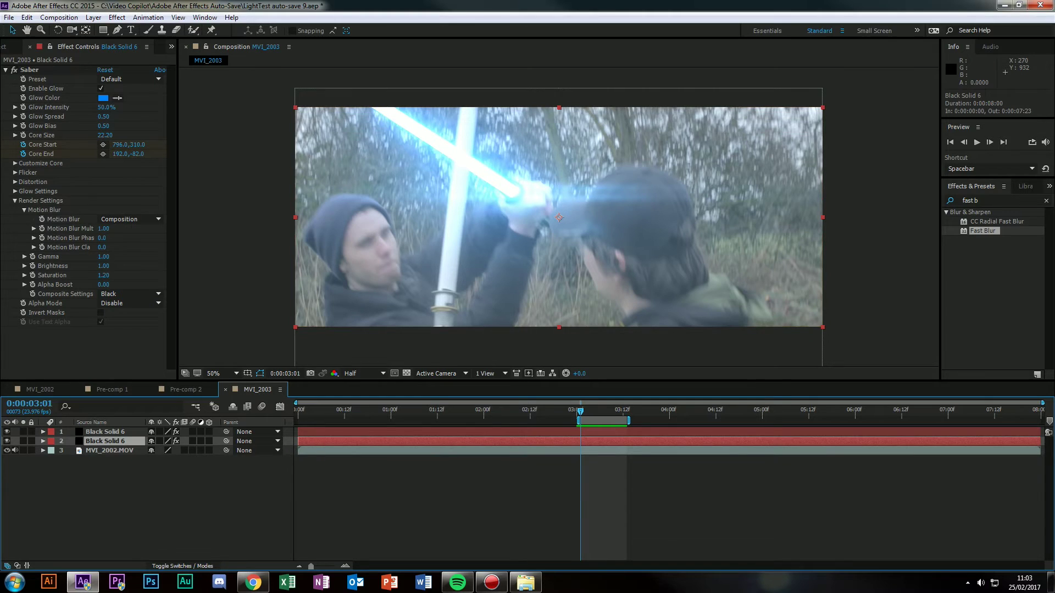
right_click(105, 495)
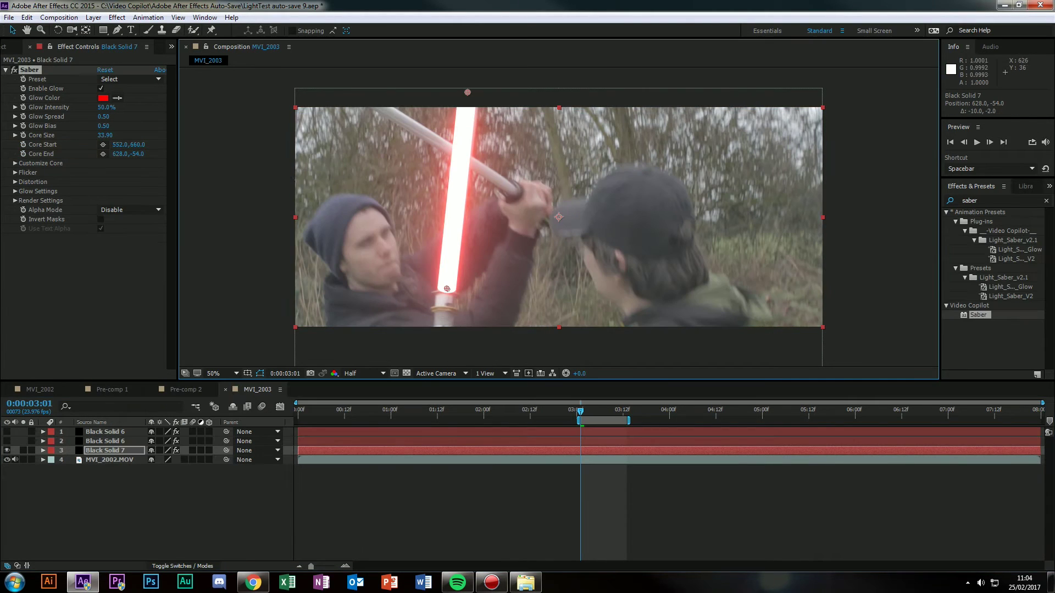
Align the red Saber's core points with the upright prop blade, placing Core End at 514, -36 at 0:00:03:12, and undo the accidental footage move.
drag(467, 92, 470, 92)
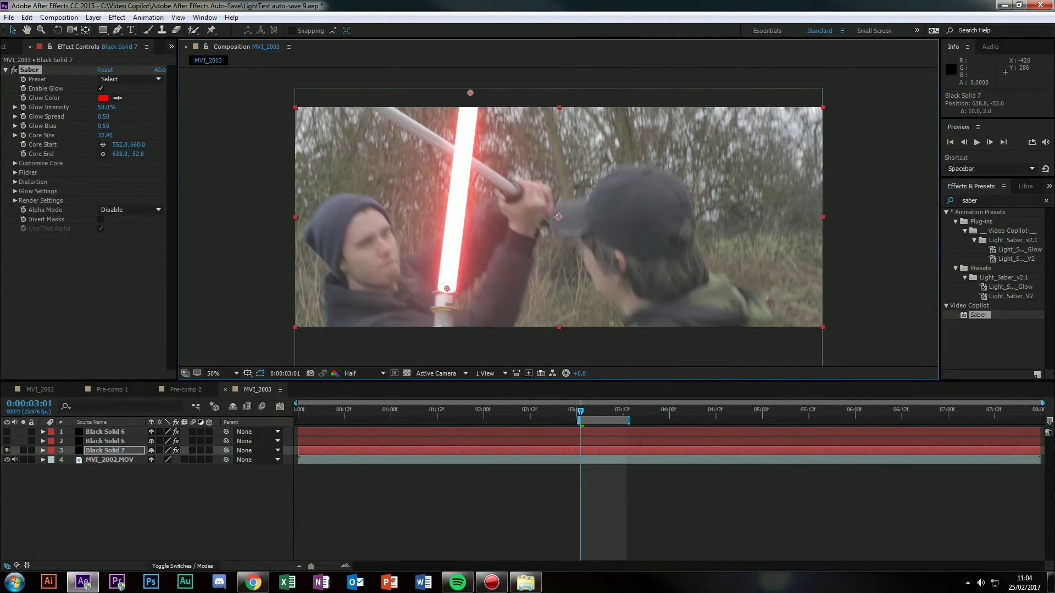
drag(434, 98, 436, 97)
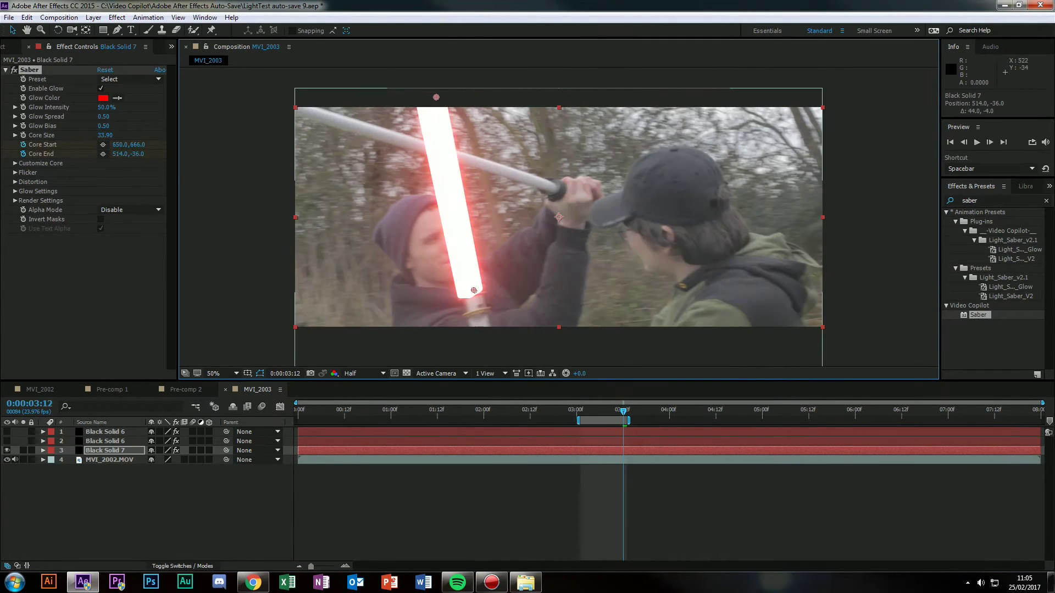
key(Page_Down)
drag(474, 290, 456, 301)
drag(466, 137, 463, 137)
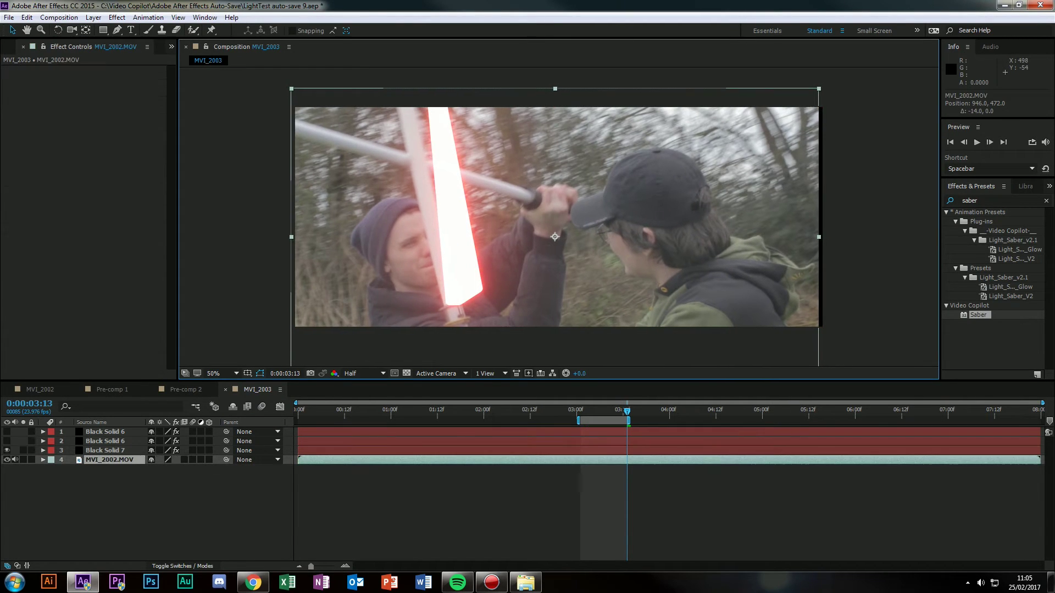
key(ctrl+z)
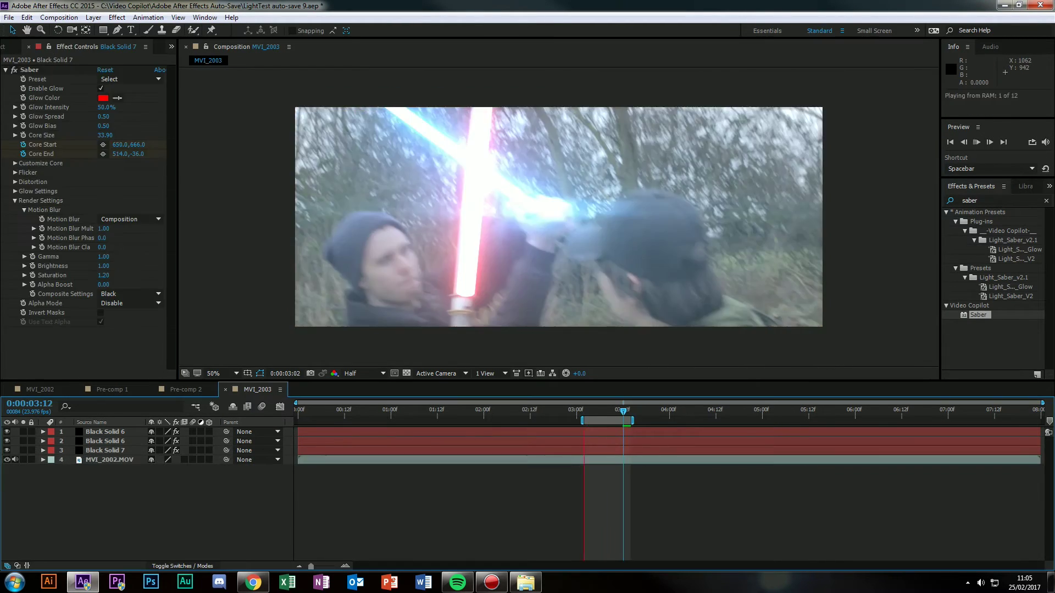
Preview the red and blue blades together over the work area and return to 0:00:03:02.
key(space)
key(space)
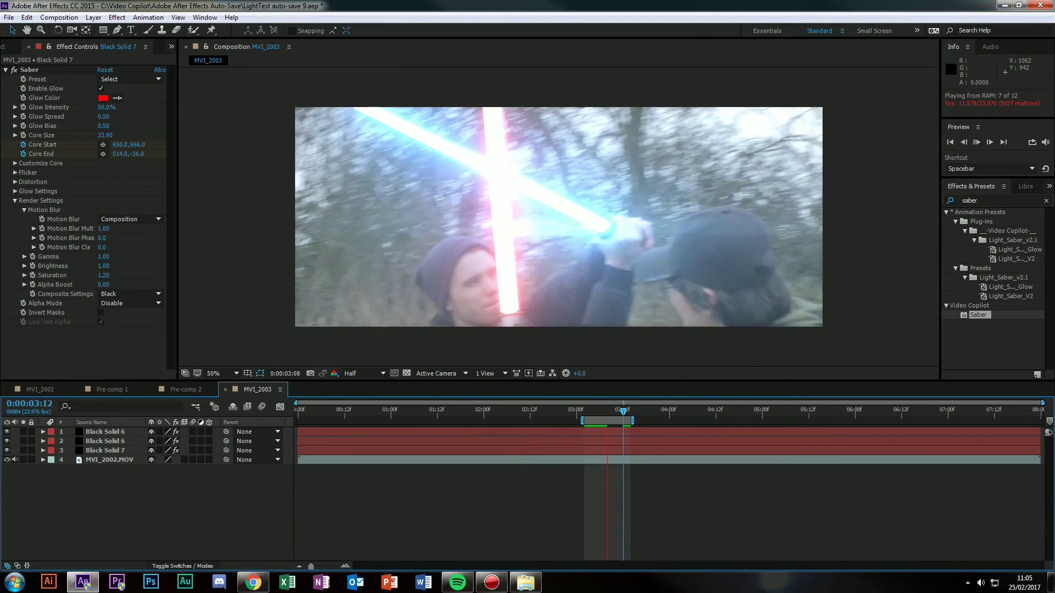
key(space)
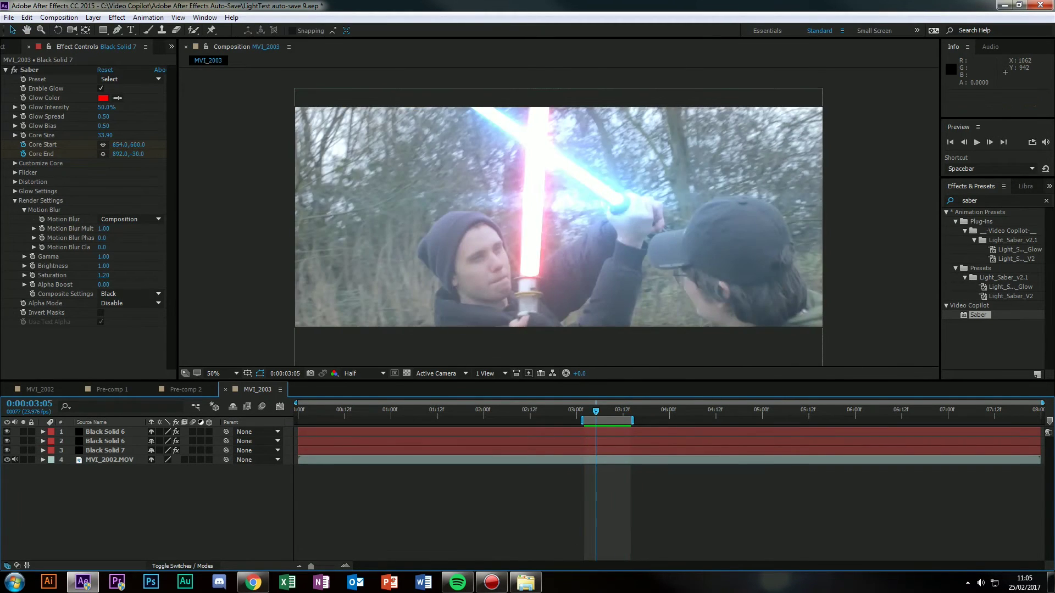
key(Page_Up)
key(Page_Up)
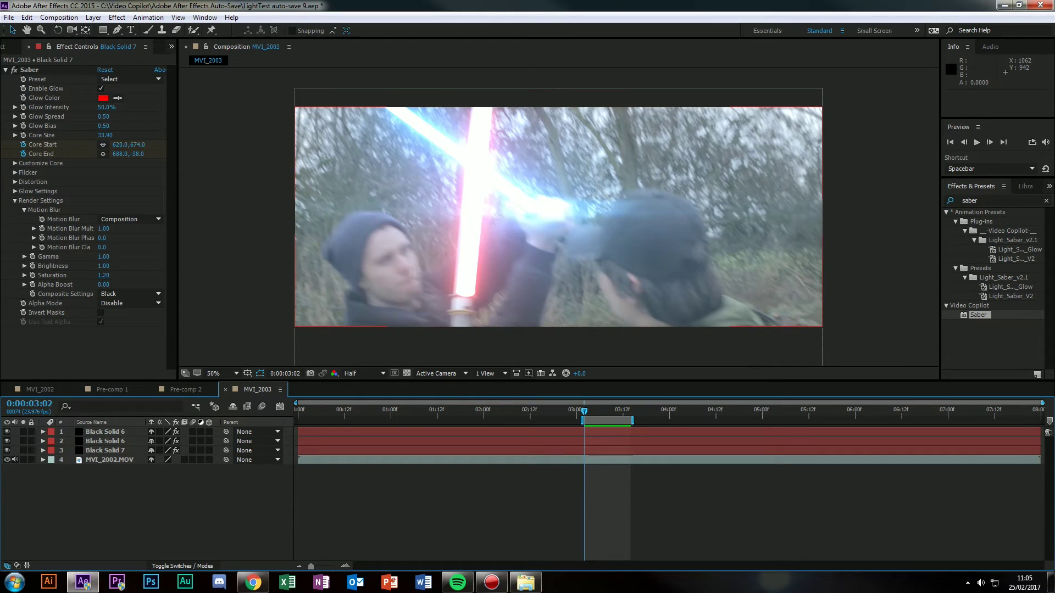
Duplicate the red Saber layer and replace the copy's Saber effect with Optical Flares.
key(ctrl+d)
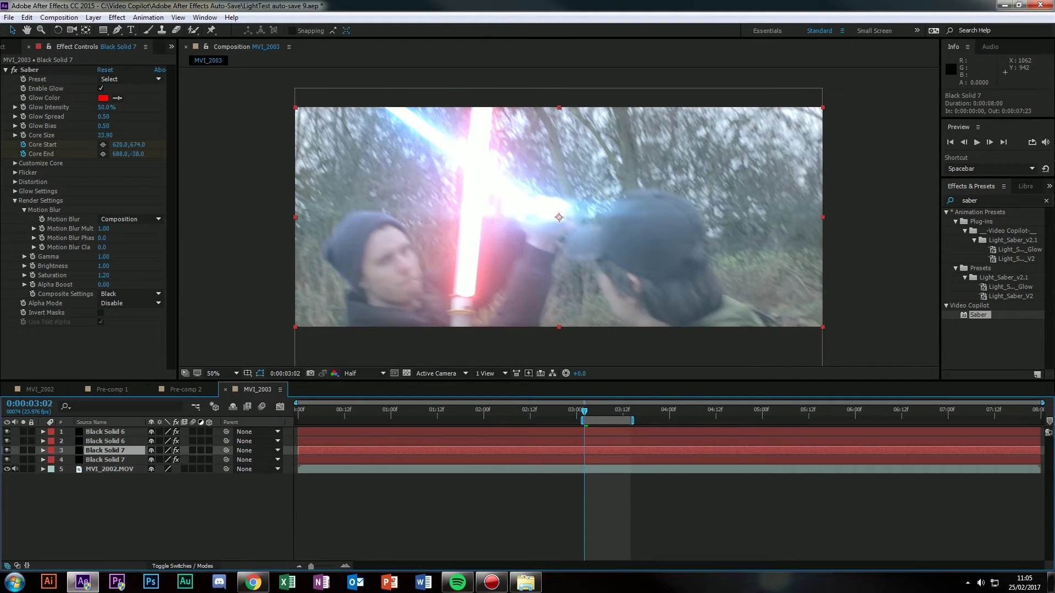
key(Delete)
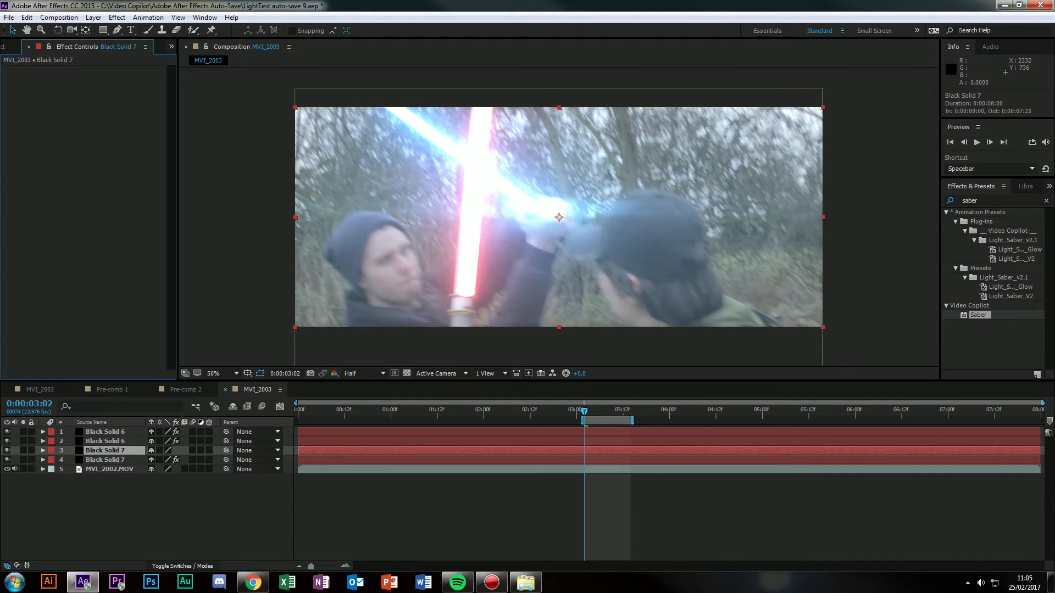
click(1046, 201)
scroll(993, 289, down, 3)
click(946, 364)
scroll(983, 352, down, 3)
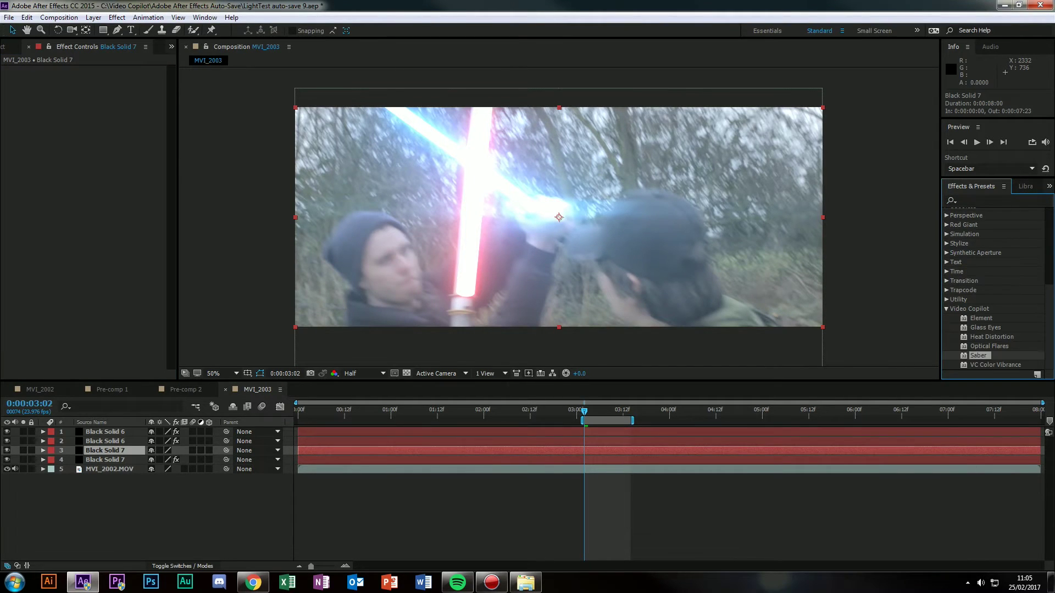
drag(989, 346, 188, 125)
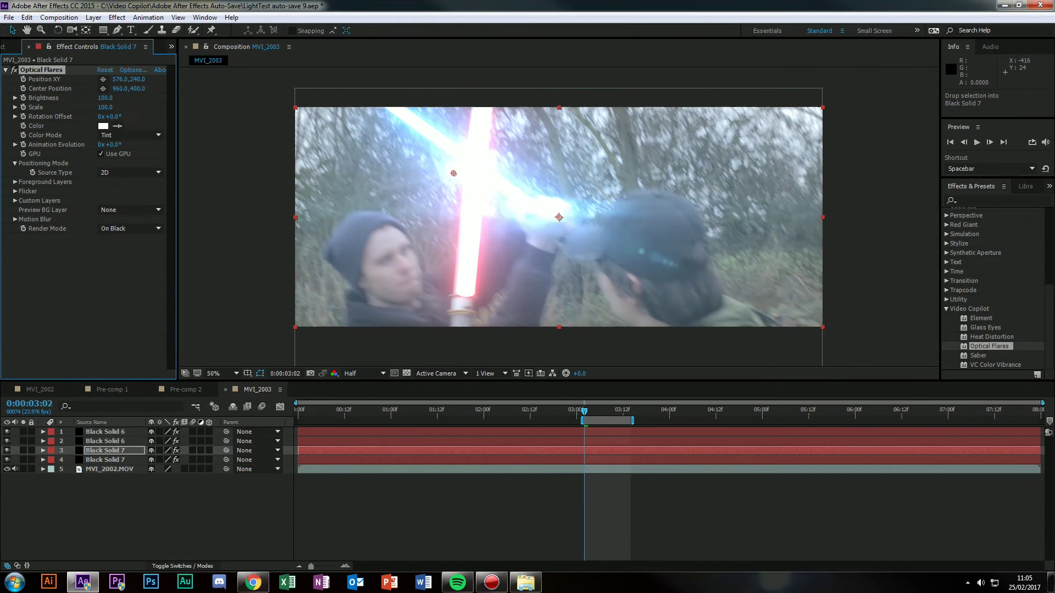
Load the JayJay preset from the Light presets into the new Optical Flares effect.
click(133, 70)
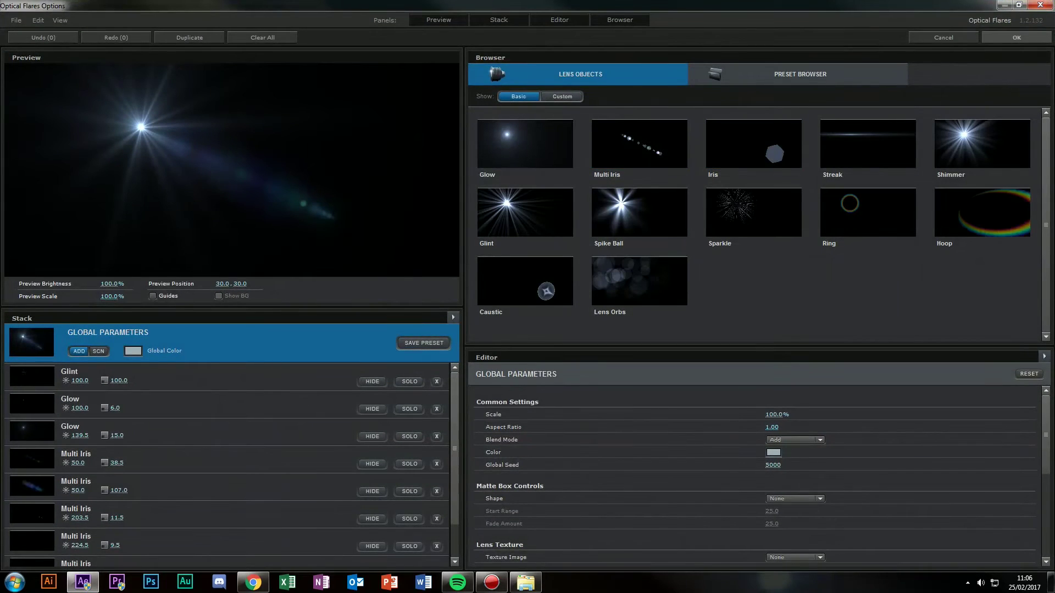
click(800, 74)
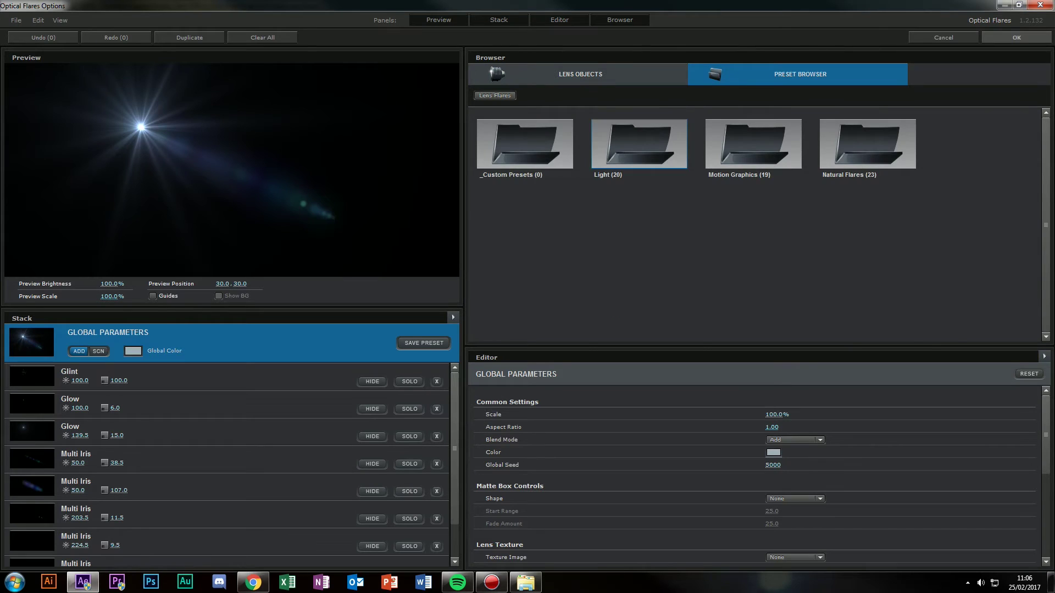
click(639, 144)
click(866, 212)
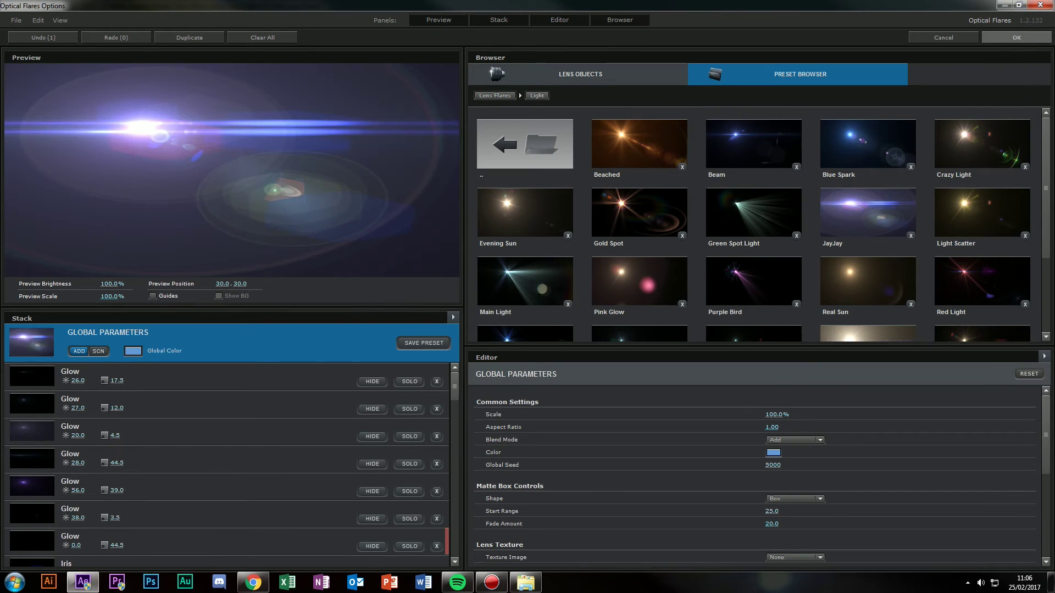
click(1016, 38)
Try the flare at the base of the red blade, at 610, 666, and delete the effect with its layer.
drag(451, 174, 464, 290)
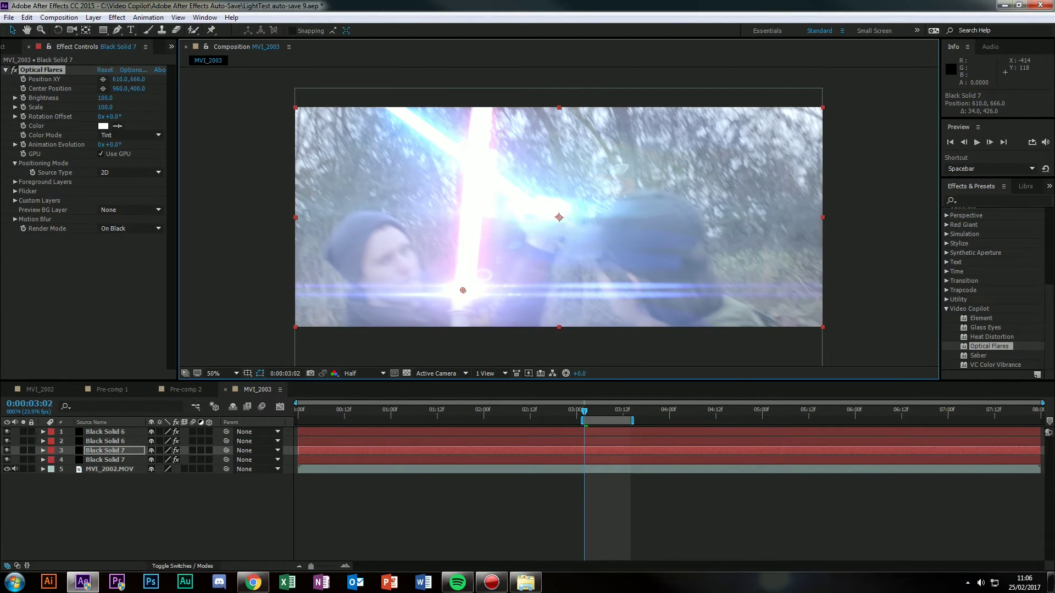
key(Delete)
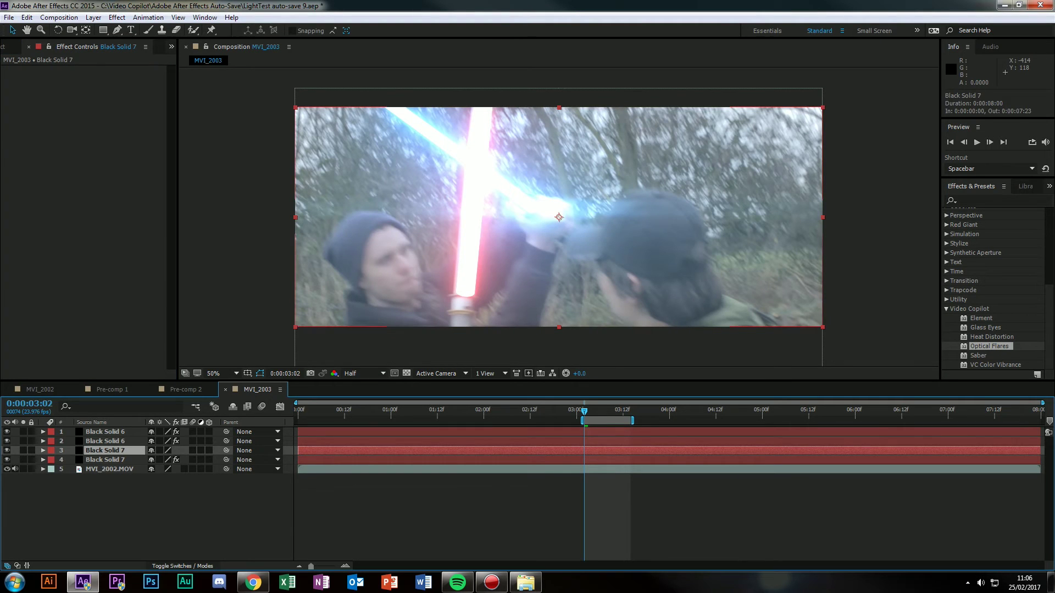
key(Delete)
Display layer names and duplicate the blue flare layer, placing the copy directly above the red Saber layer.
click(92, 423)
click(107, 431)
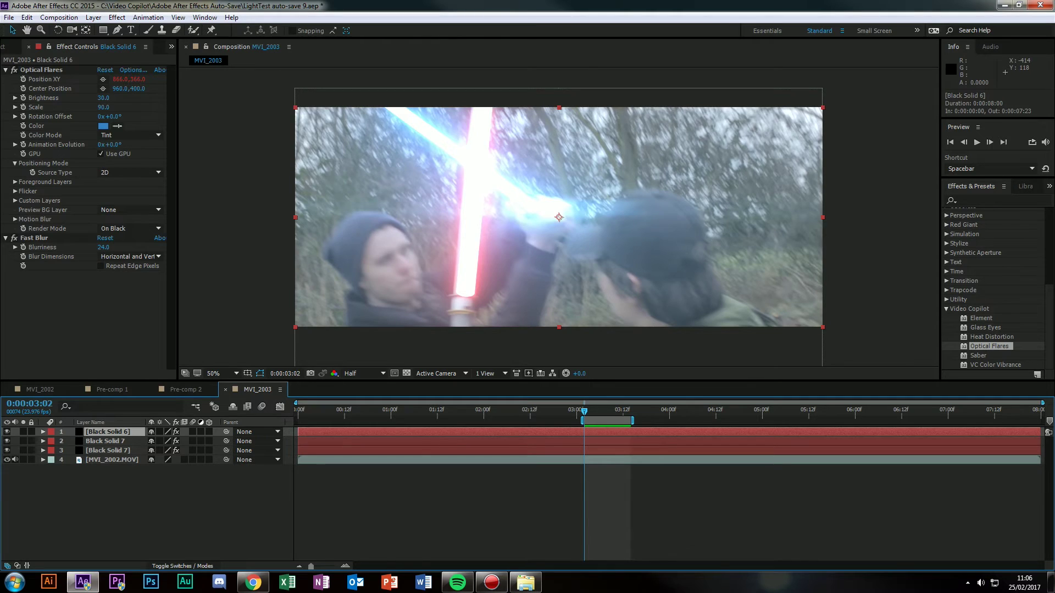
key(ctrl+d)
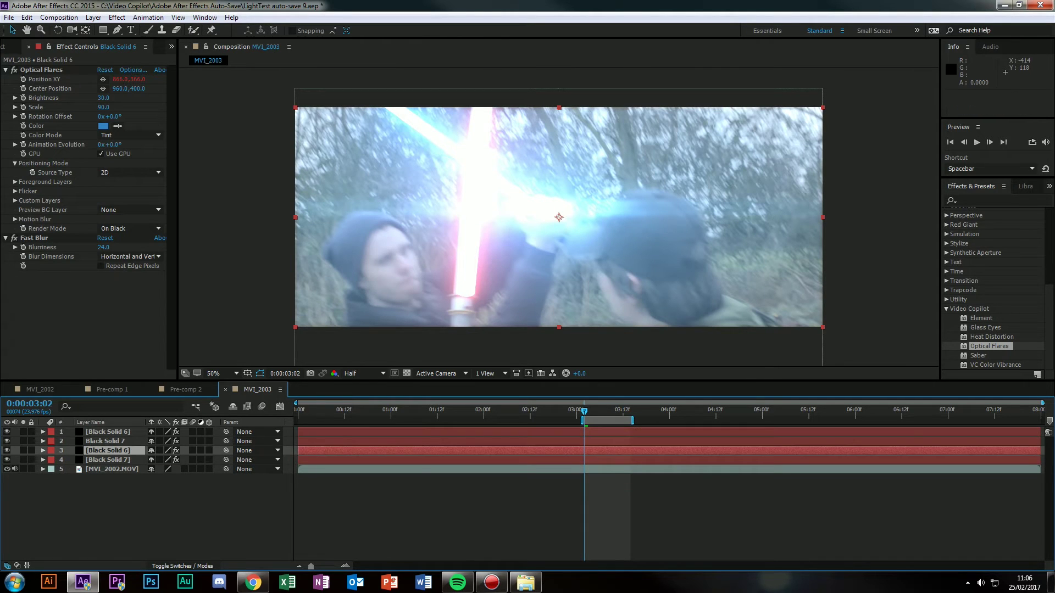
Change the duplicated flare's tint colour to red (FF0000).
click(103, 126)
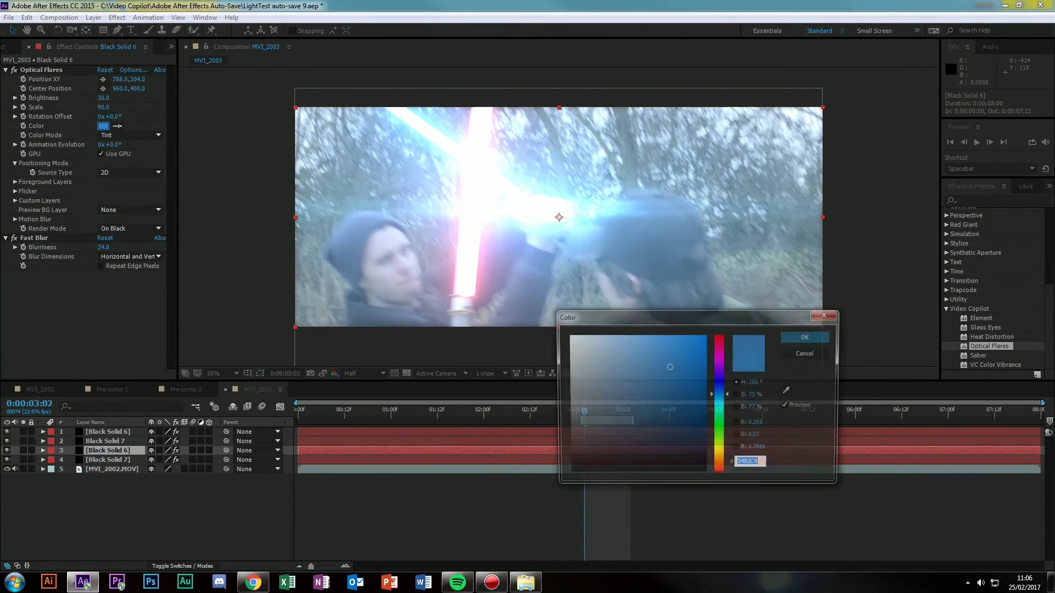
drag(720, 394, 720, 335)
drag(669, 367, 707, 334)
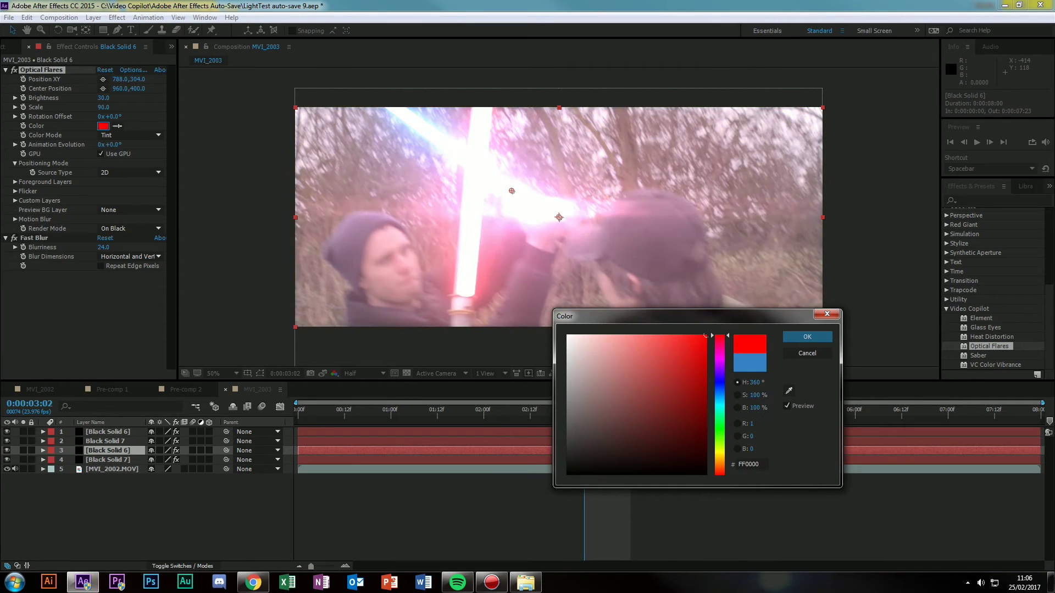
click(807, 337)
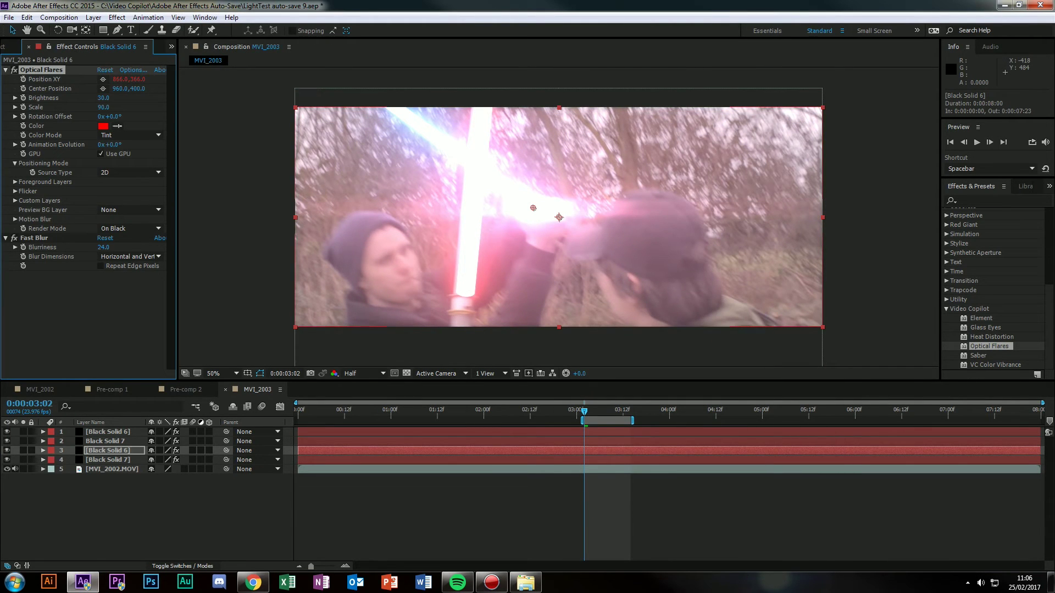
Reveal the Position XY expression of the duplicated flare's Optical Flares effect in the timeline.
click(43, 451)
click(53, 459)
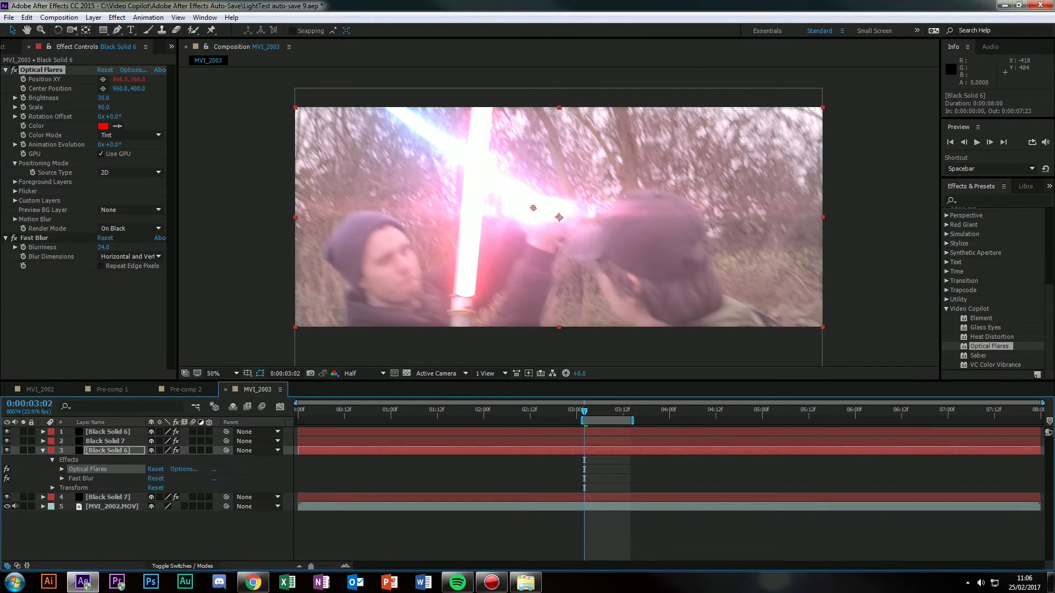
click(62, 470)
scroll(148, 494, down, 2)
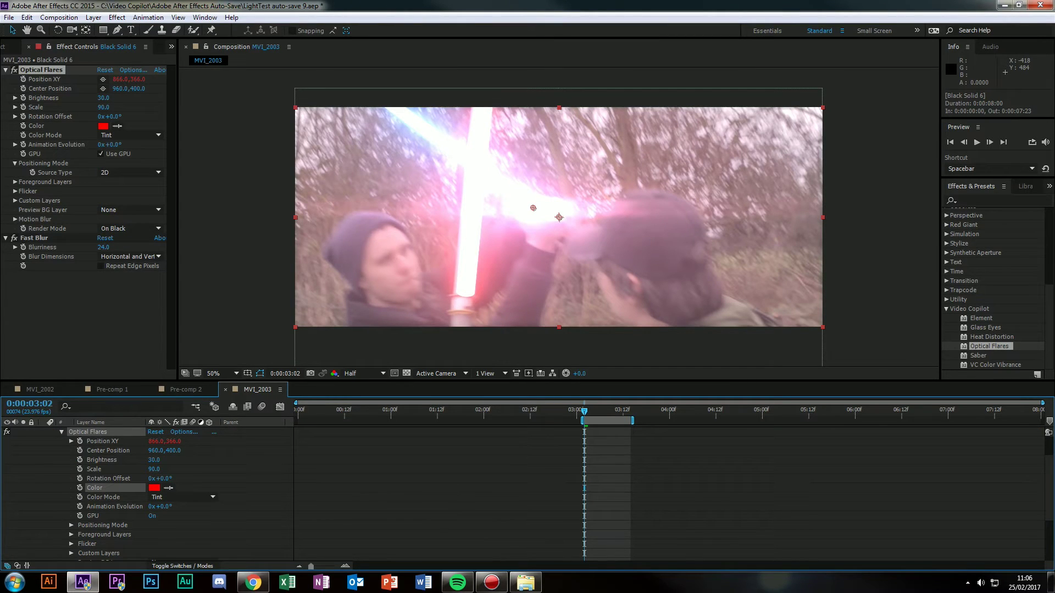
click(71, 441)
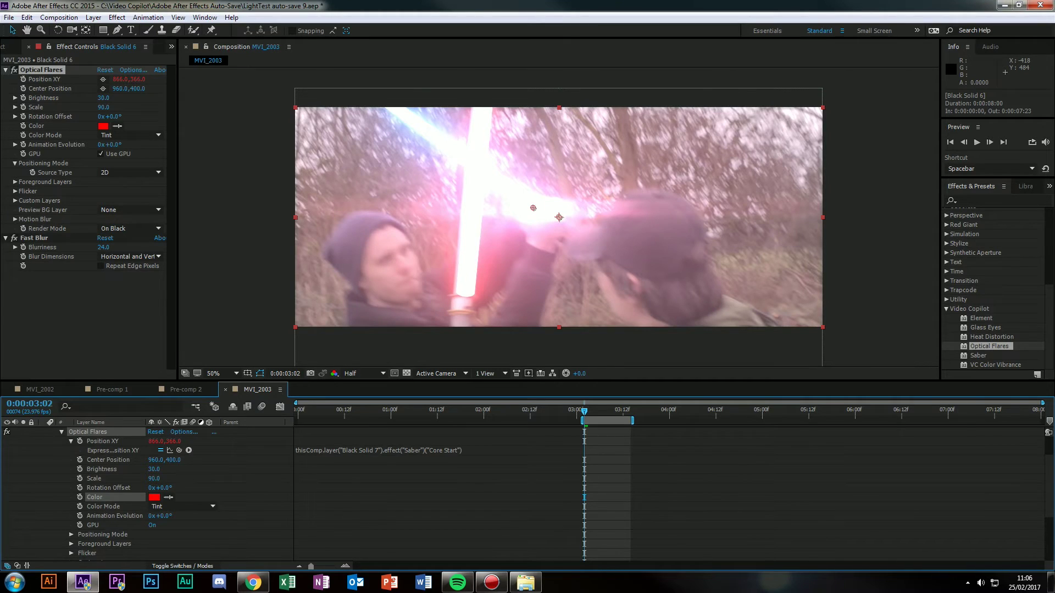
Preview the red flare on the clashing blades from 0:00:03:02 and return to that frame.
scroll(149, 494, up, 2)
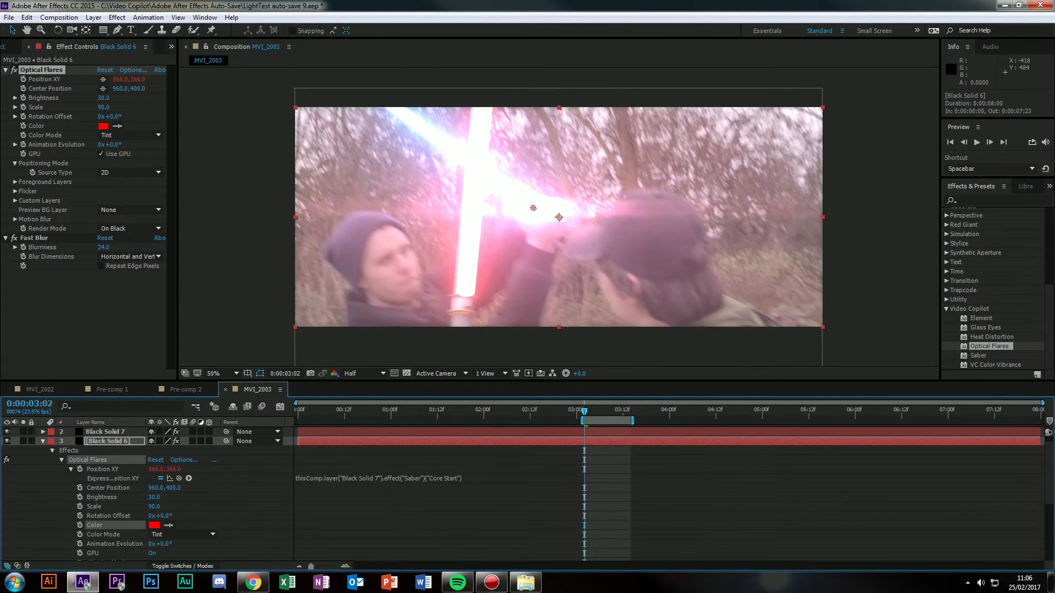
scroll(149, 494, down, 2)
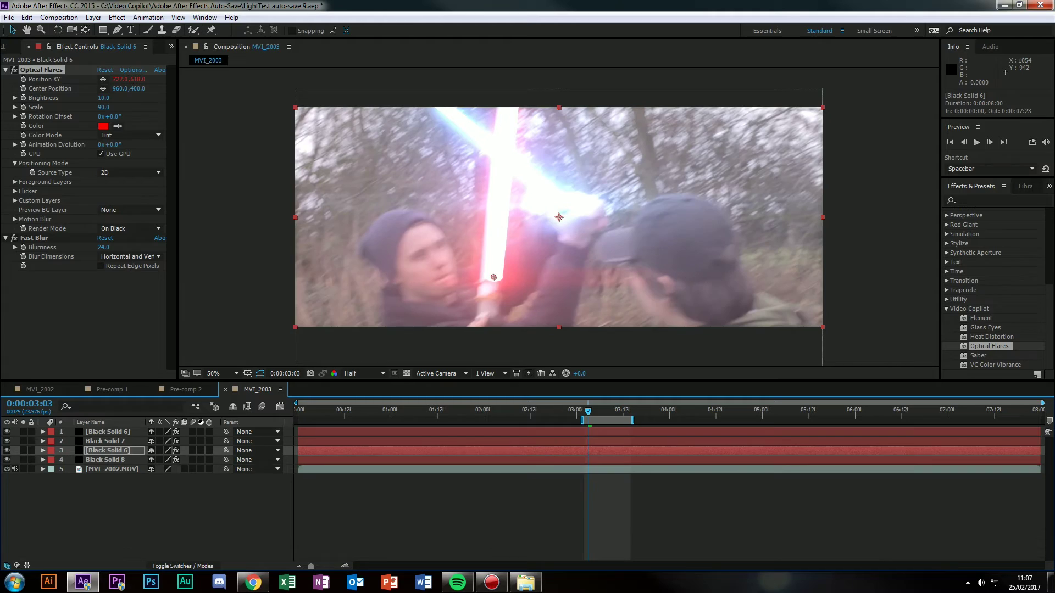
drag(588, 411, 584, 411)
key(space)
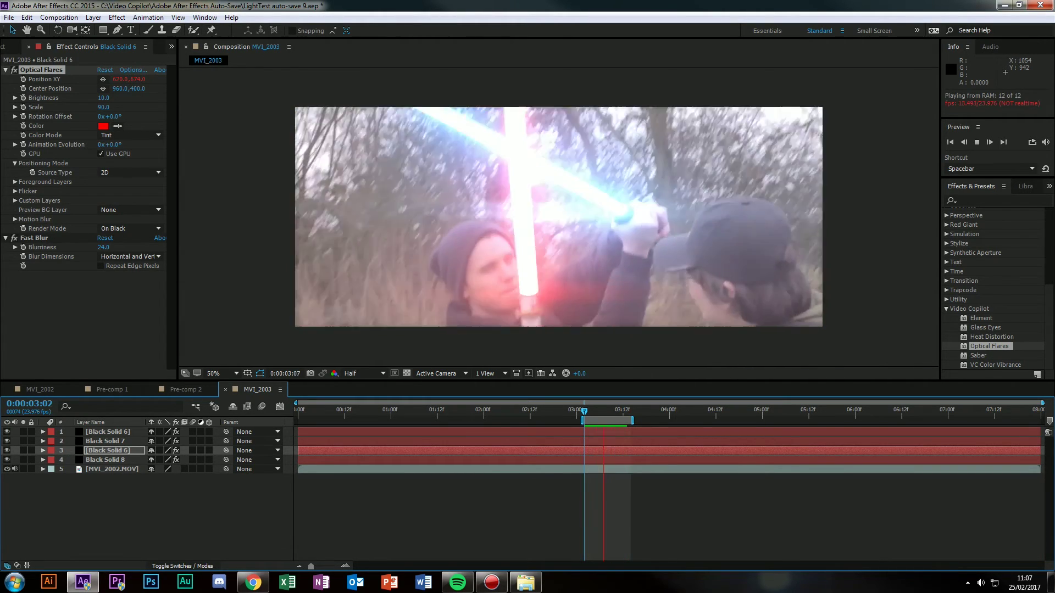
key(space)
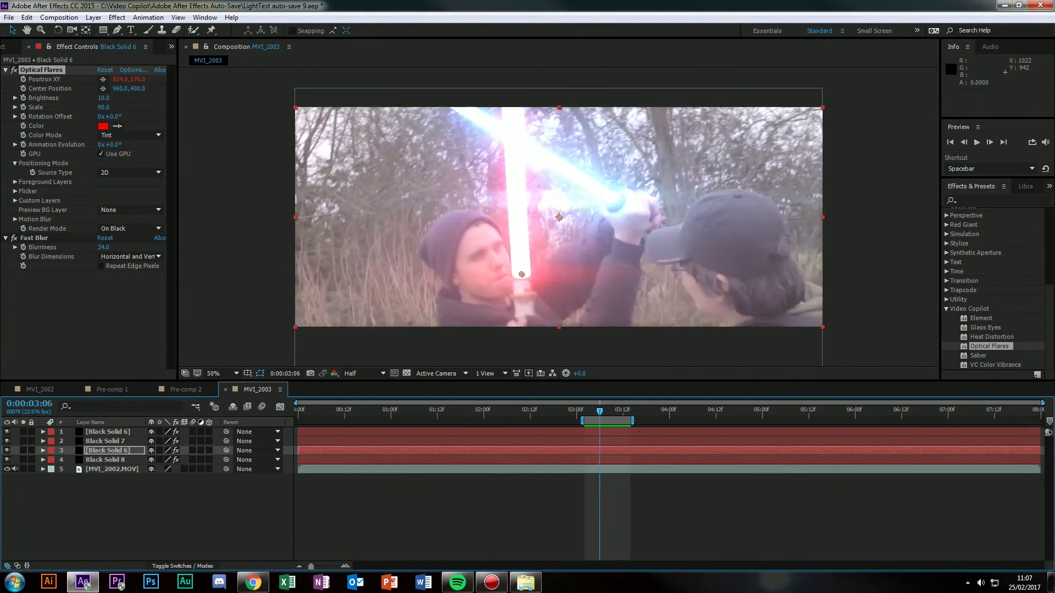
key(Page_Up)
key(Page_Up)
key(Page_Up)
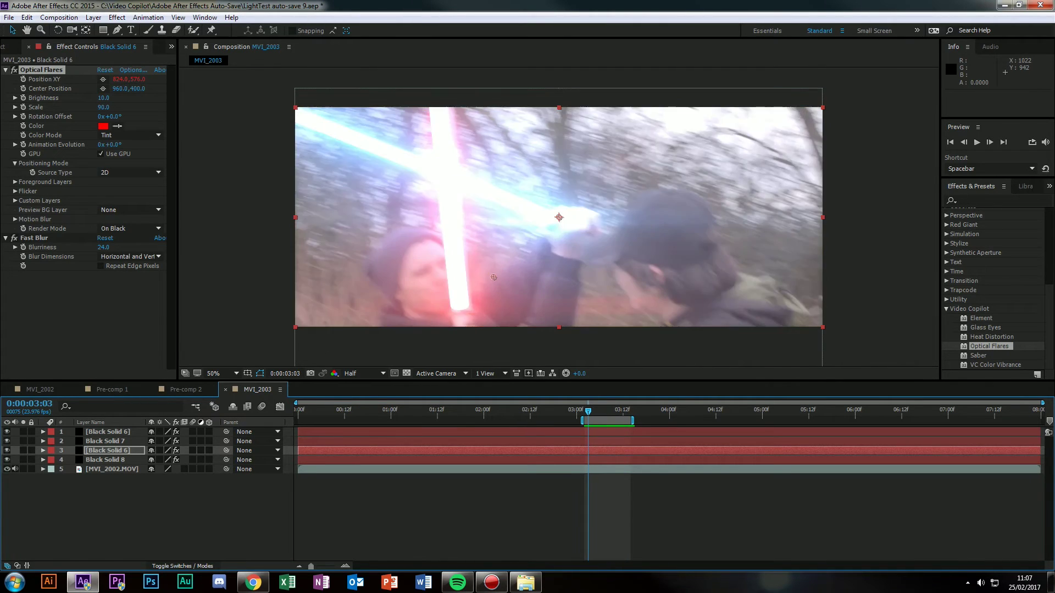
key(Page_Up)
Find the CC Force Motion Blur effect and apply it to both Saber layers, Black Solid 7 and Black Solid 8.
click(977, 201)
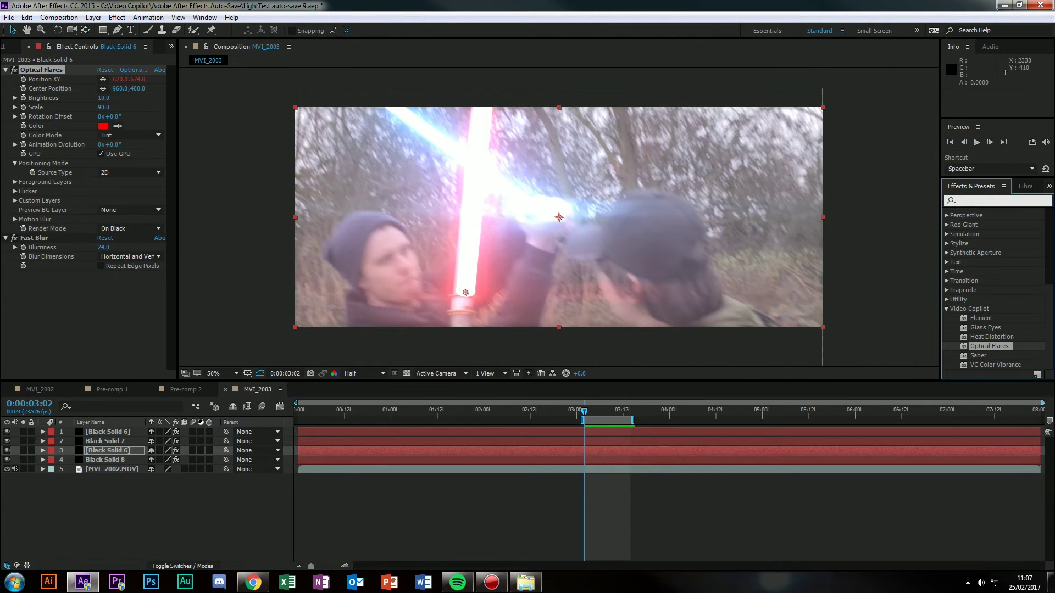
text(motion)
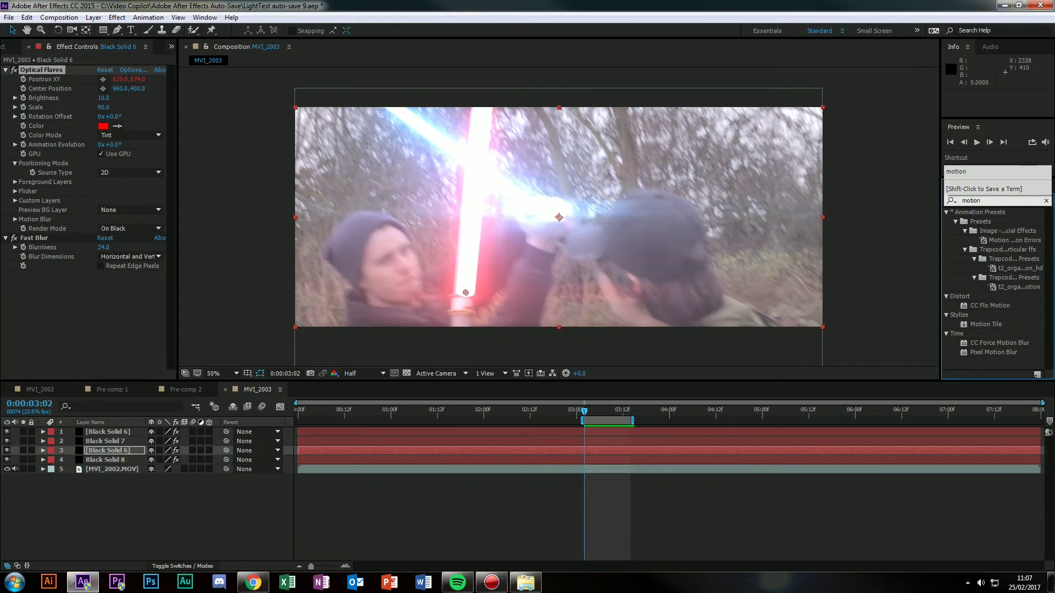
drag(999, 343, 582, 432)
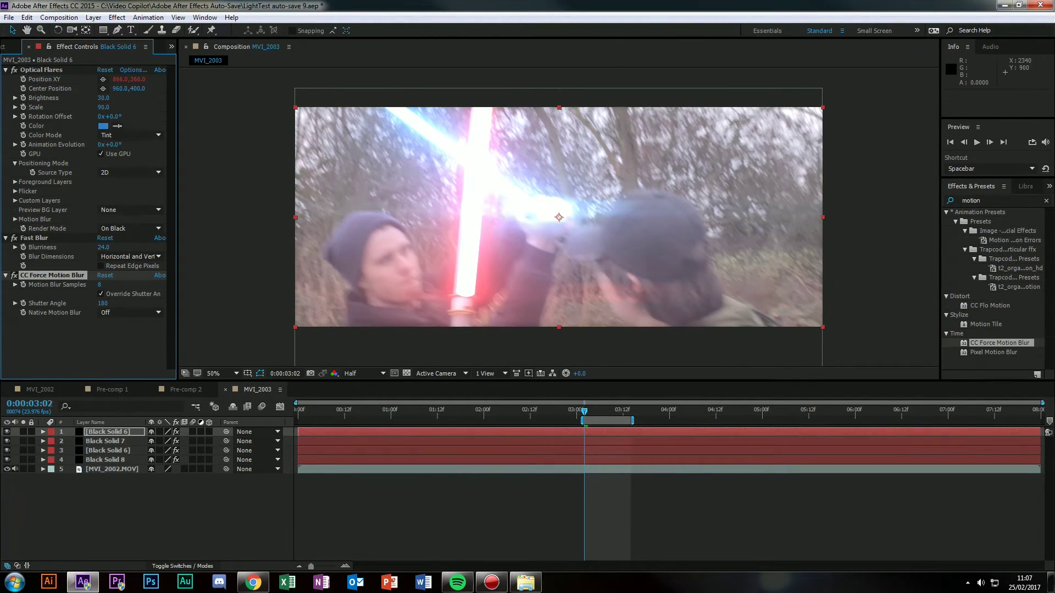
key(ctrl+z)
drag(1000, 343, 602, 441)
drag(999, 342, 607, 459)
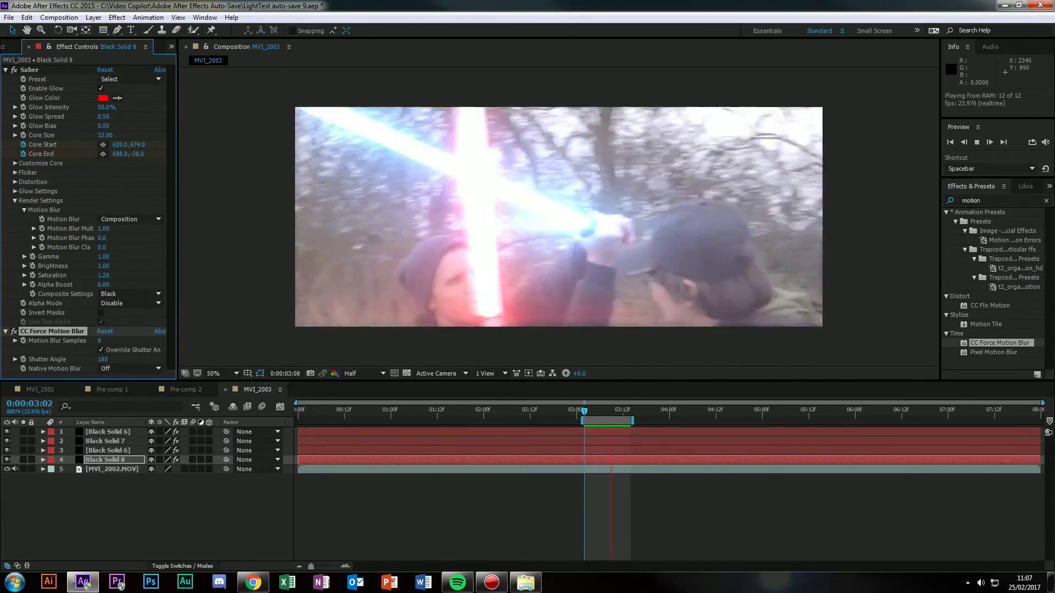
Review the motion-blurred blades in the preview and step back to frame 0:00:03:02.
key(space)
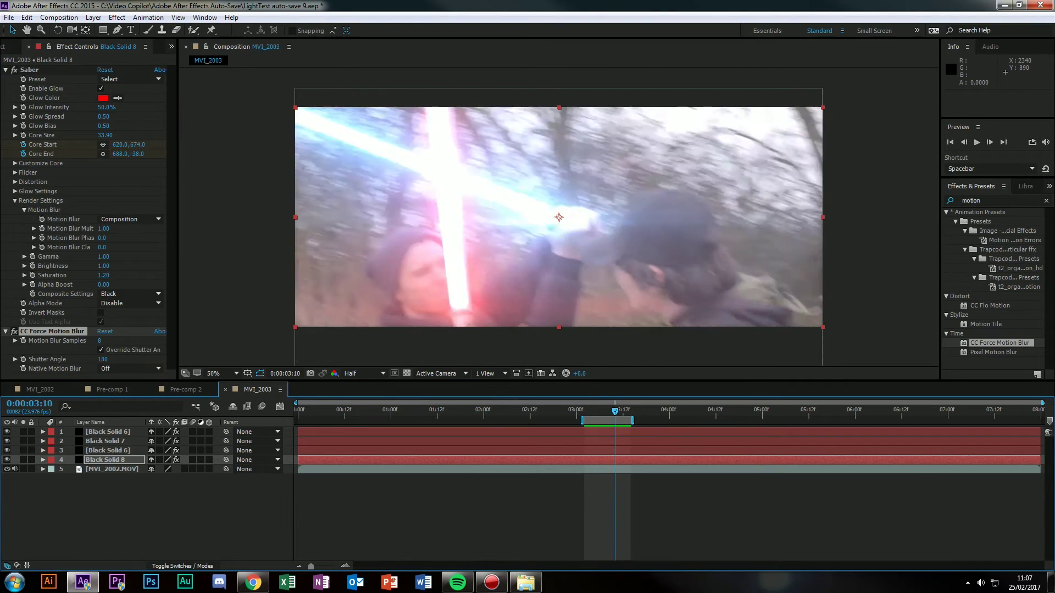
key(Page_Up)
key(Page_Up)
key(Page_Up)
key(Page_Up)
key(Page_Up)
key(Page_Up)
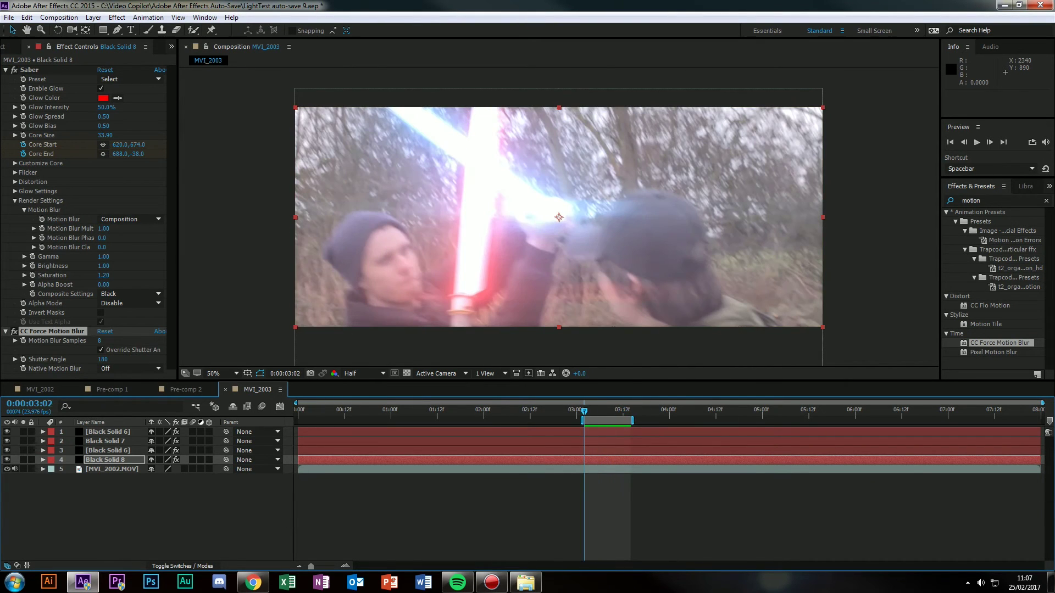
key(ctrl+shift+a)
key(ctrl+a)
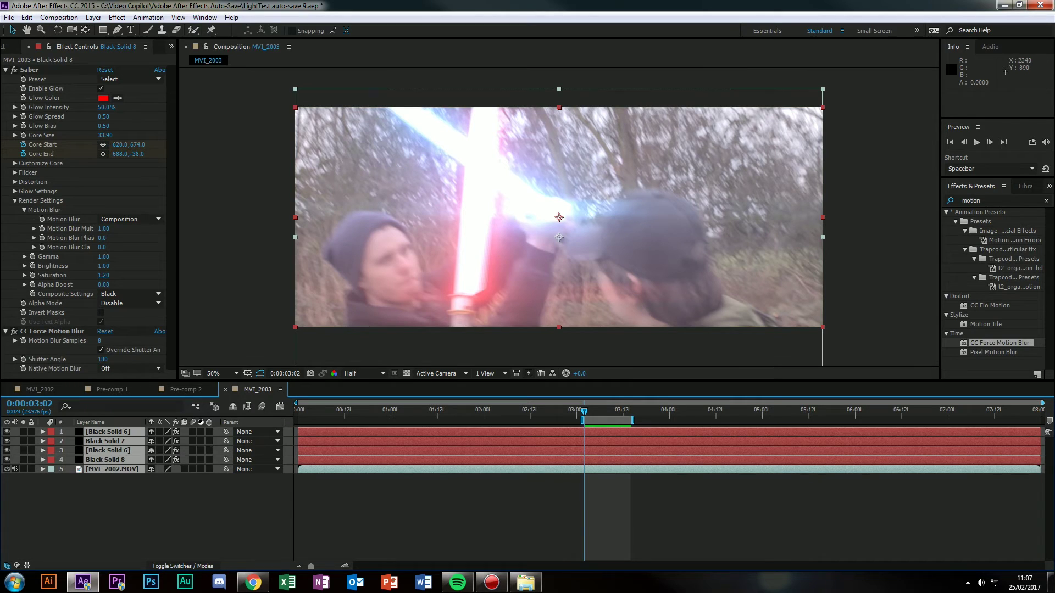
right_click(129, 460)
click(142, 515)
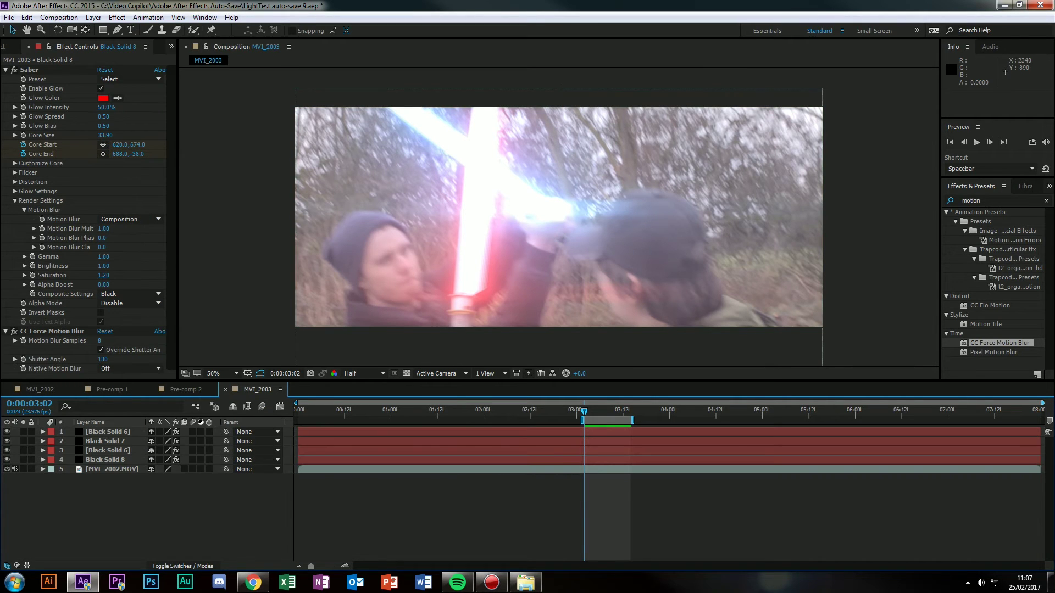
right_click(141, 516)
mouse_move(178, 411)
key(Escape)
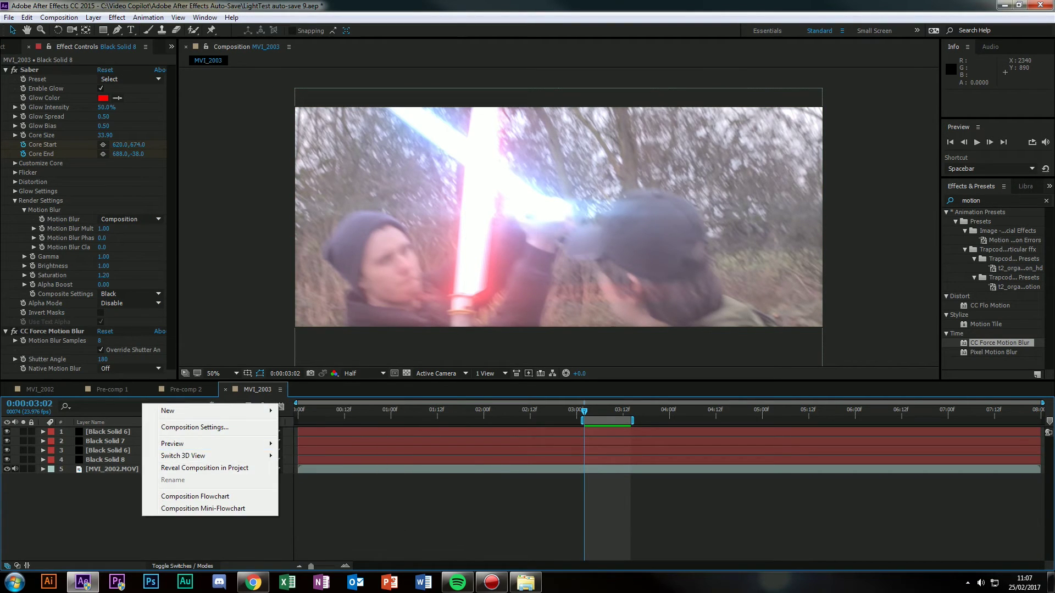
key(Escape)
Add FireCracker_01.mov below Black Solid 7, starting at 0:00:03:02, and position it over the blade clash at about 766, 236.
click(4, 47)
click(82, 349)
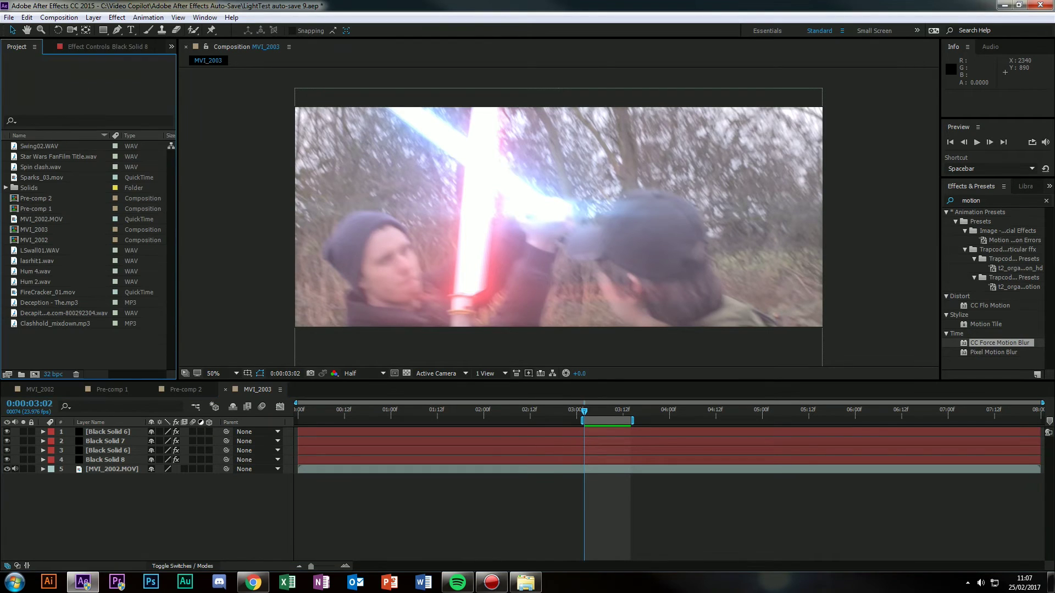
click(36, 271)
click(49, 292)
drag(50, 293, 91, 452)
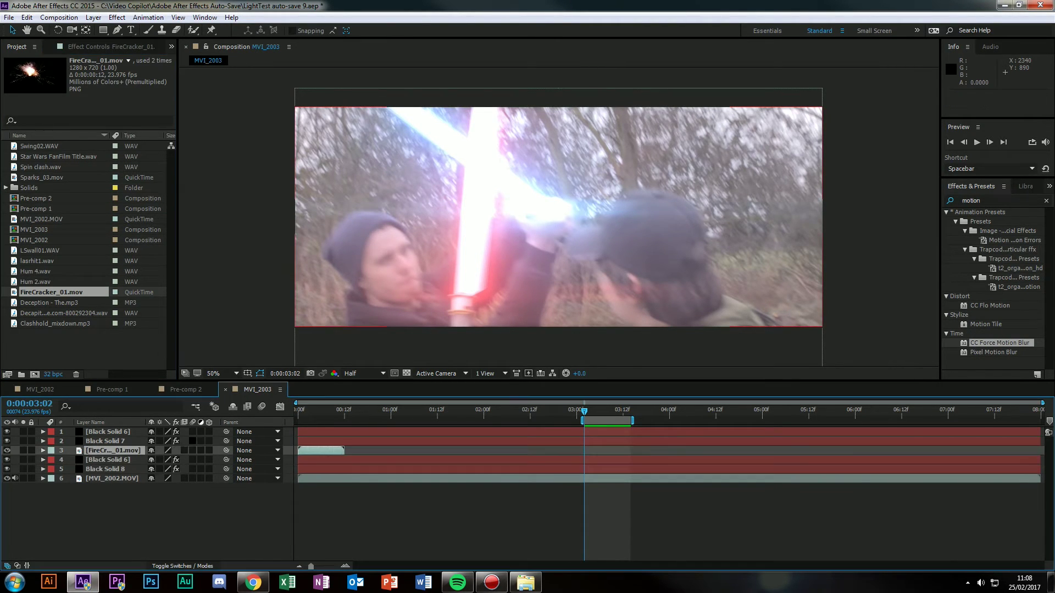
drag(321, 451, 607, 450)
drag(559, 217, 506, 172)
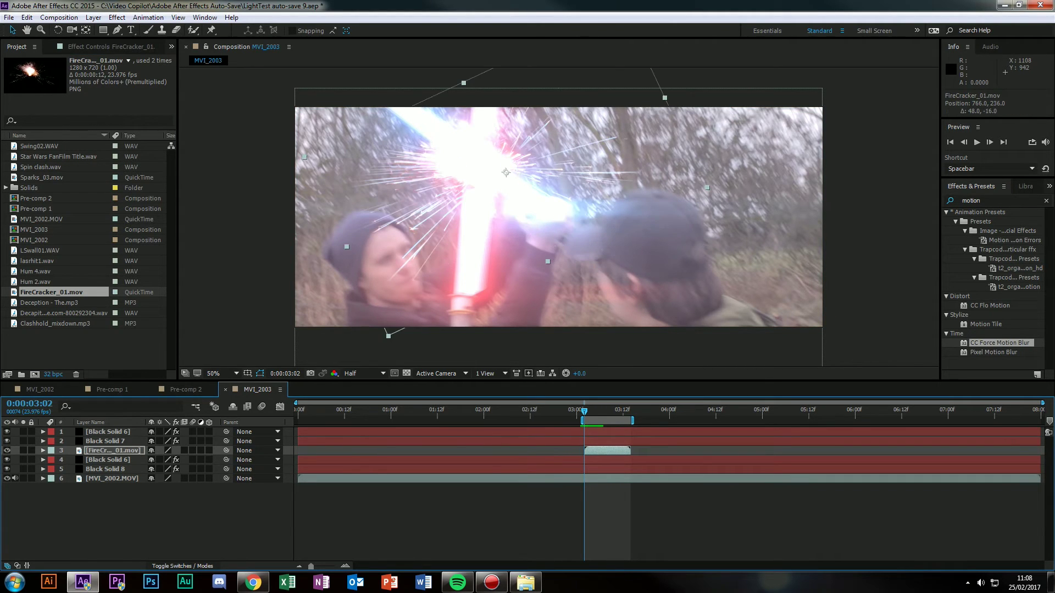
Preview the clash with the firecracker burst from 0:00:02:02.
drag(584, 411, 491, 410)
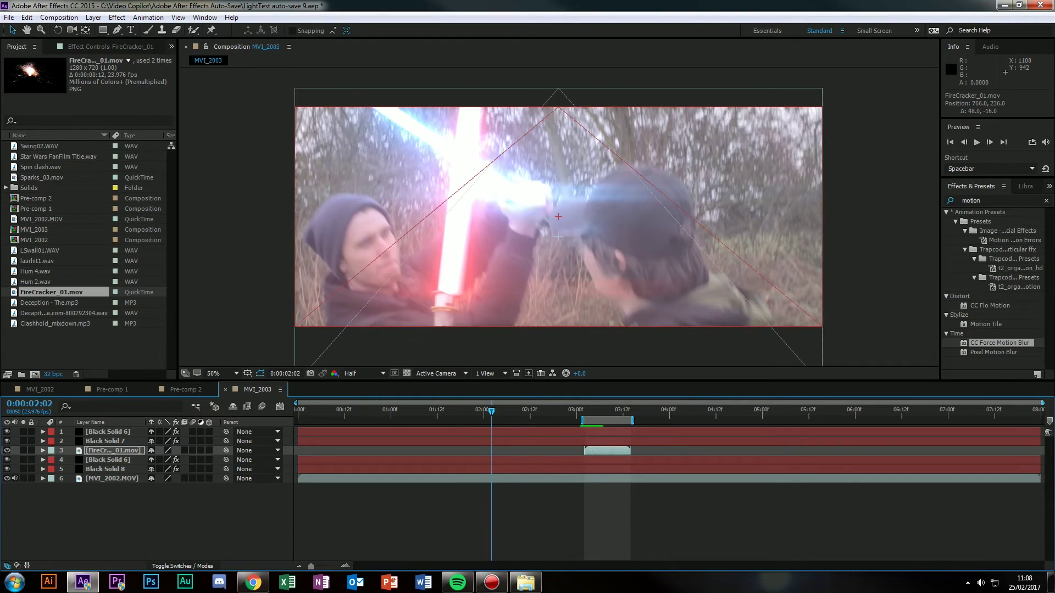
key(space)
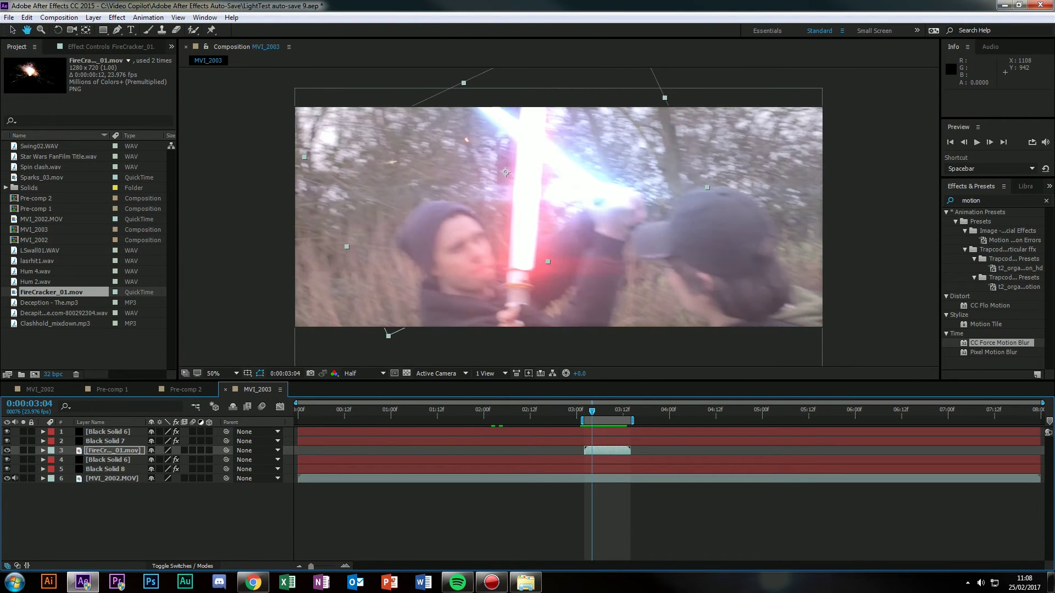
click(52, 293)
click(13, 30)
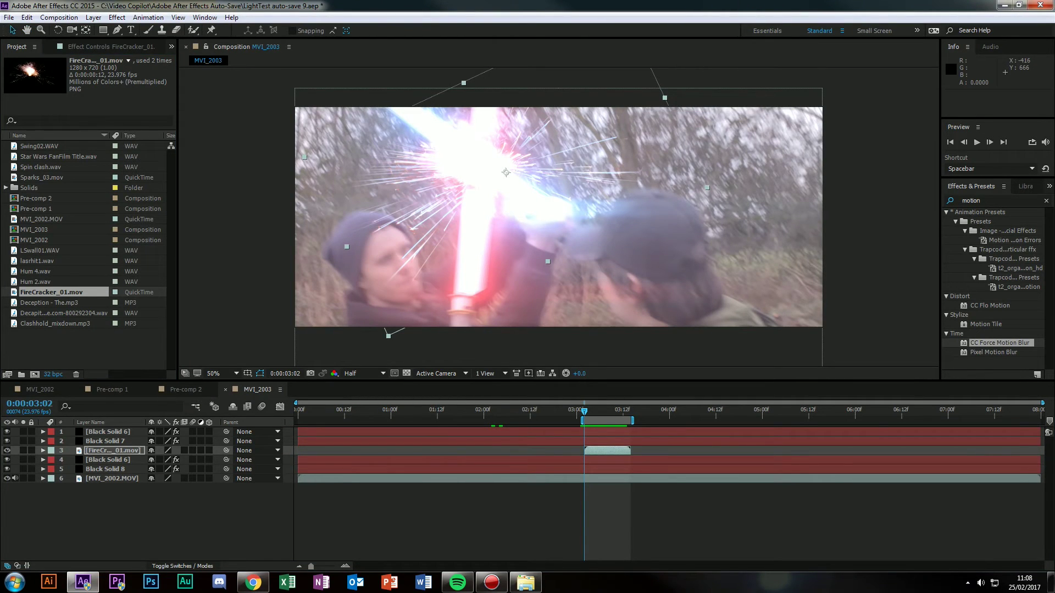
Add Sparks_03.mov above the FireCracker_01.mov layer and position it over the blade clash at about 730, 286.
drag(44, 178, 118, 446)
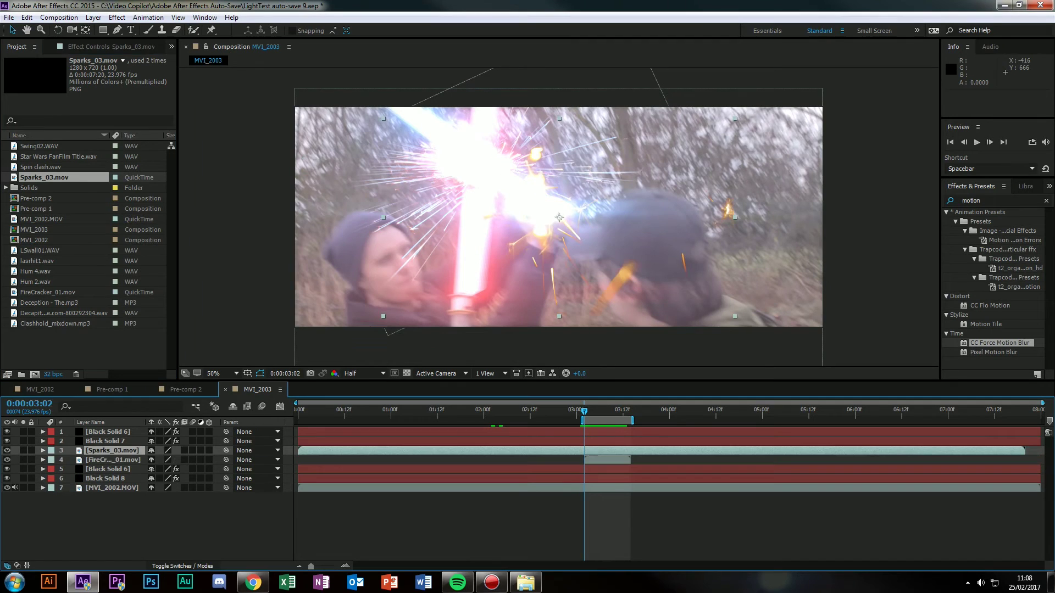
drag(573, 245, 510, 215)
key(Return)
Change the Sparks_03.mov layer's blending mode to one that brightens the footage.
click(51, 450)
click(112, 460)
click(113, 460)
right_click(96, 451)
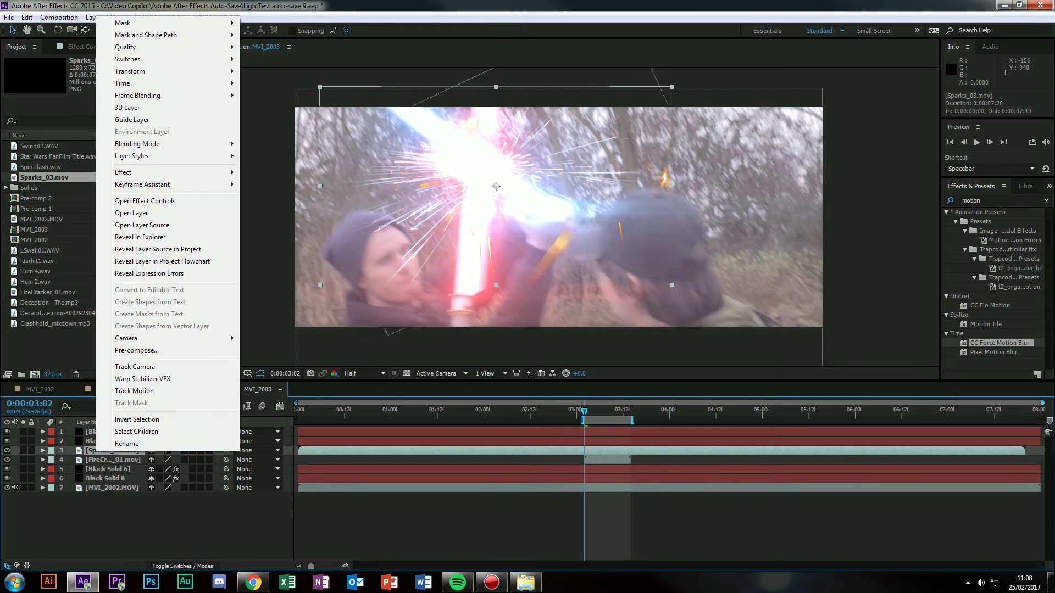
mouse_move(144, 144)
click(292, 226)
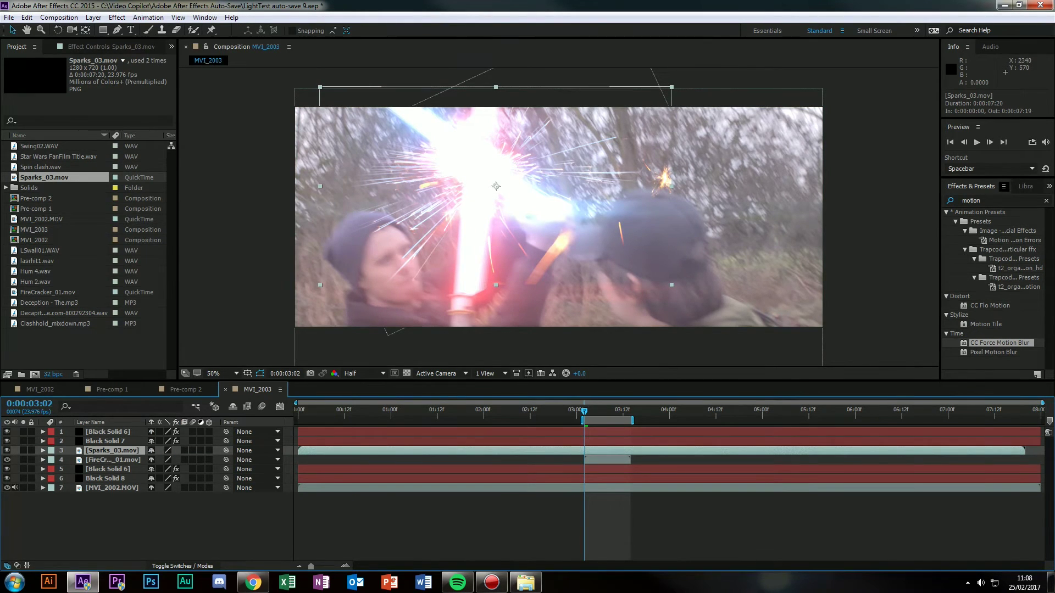
Try the Tint effect on the Sparks_03.mov layer.
click(983, 200)
key(BackSpace)
text(tint)
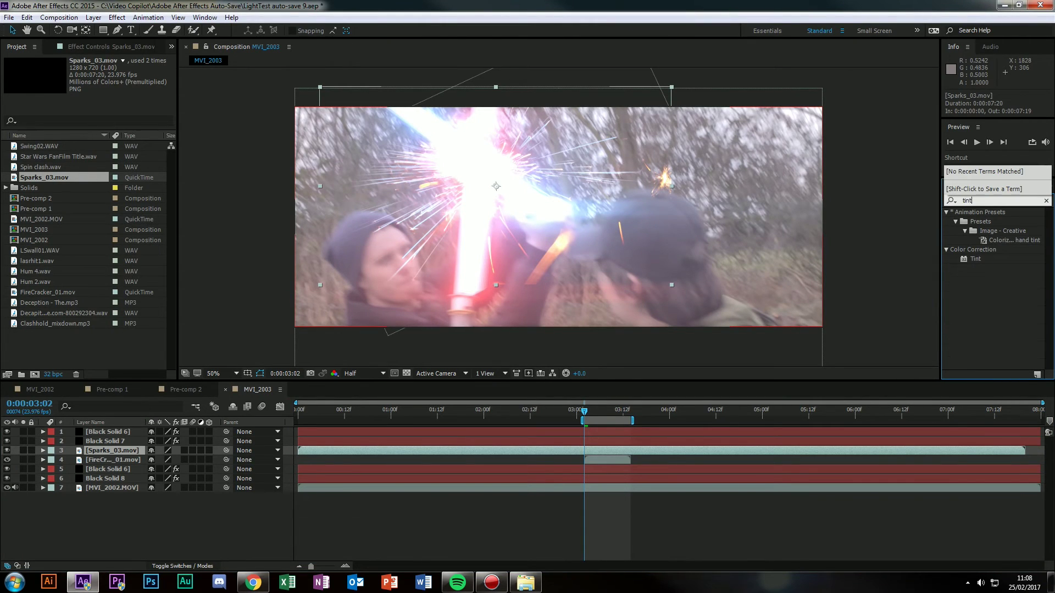
drag(975, 259, 113, 451)
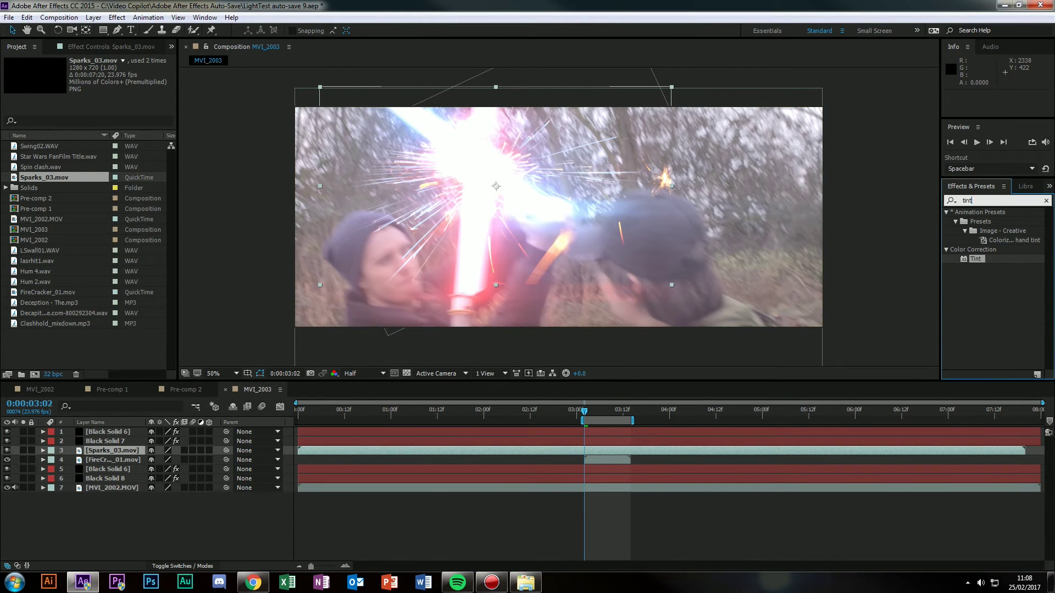
Apply CC Toner to the Sparks_03.mov layer and set its Midtones colour to purple (DE00FF).
click(975, 201)
text(cc tone)
drag(982, 222, 113, 450)
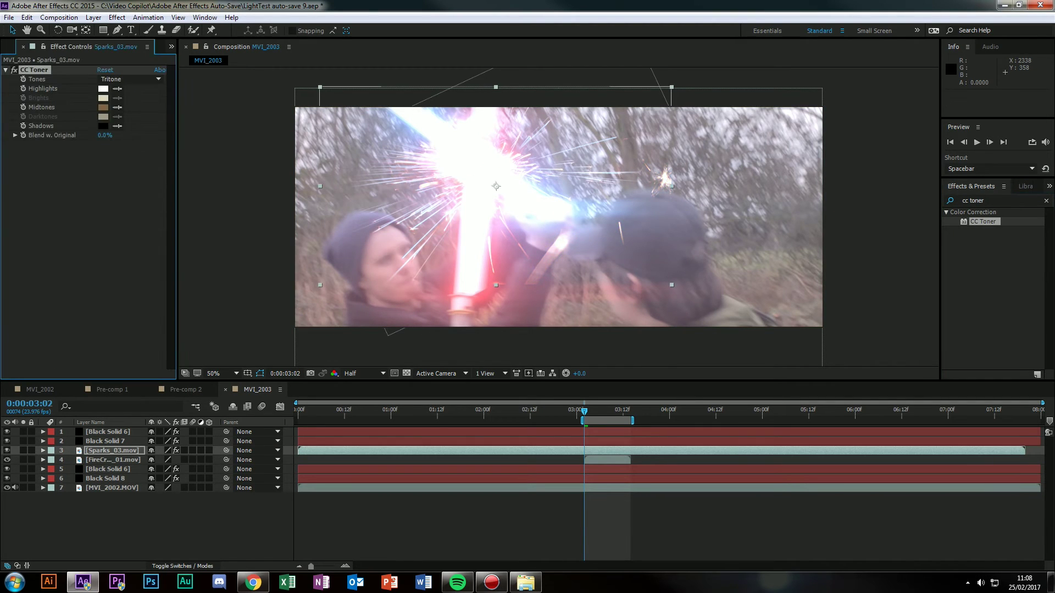
click(103, 107)
drag(720, 400, 706, 335)
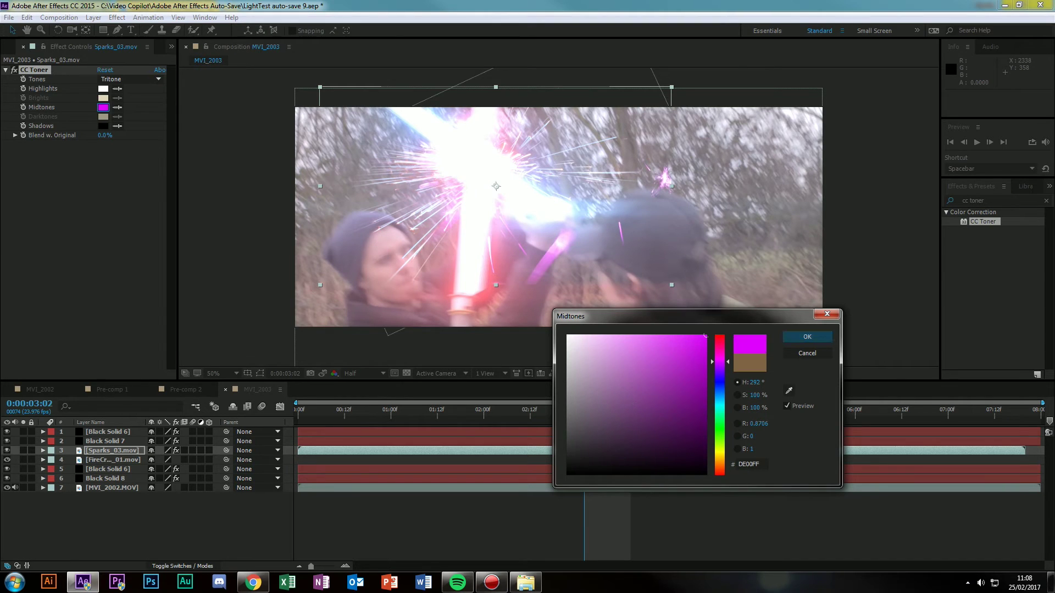
click(807, 337)
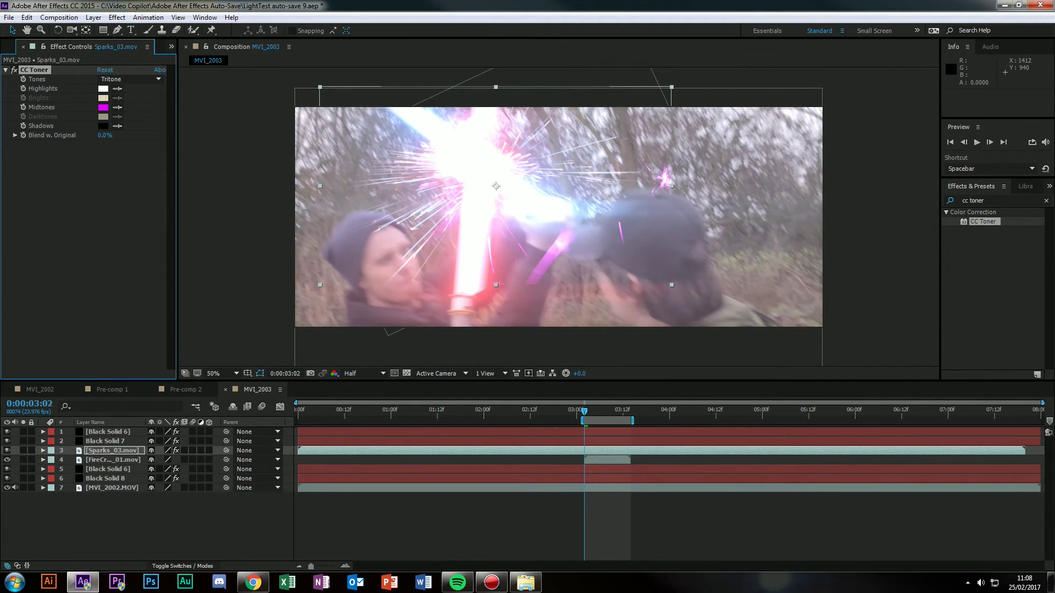
Turn on position keyframing for the Sparks_03.mov layer at 0:00:03:02.
key(Page_Down)
key(Page_Down)
key(Page_Up)
key(Page_Up)
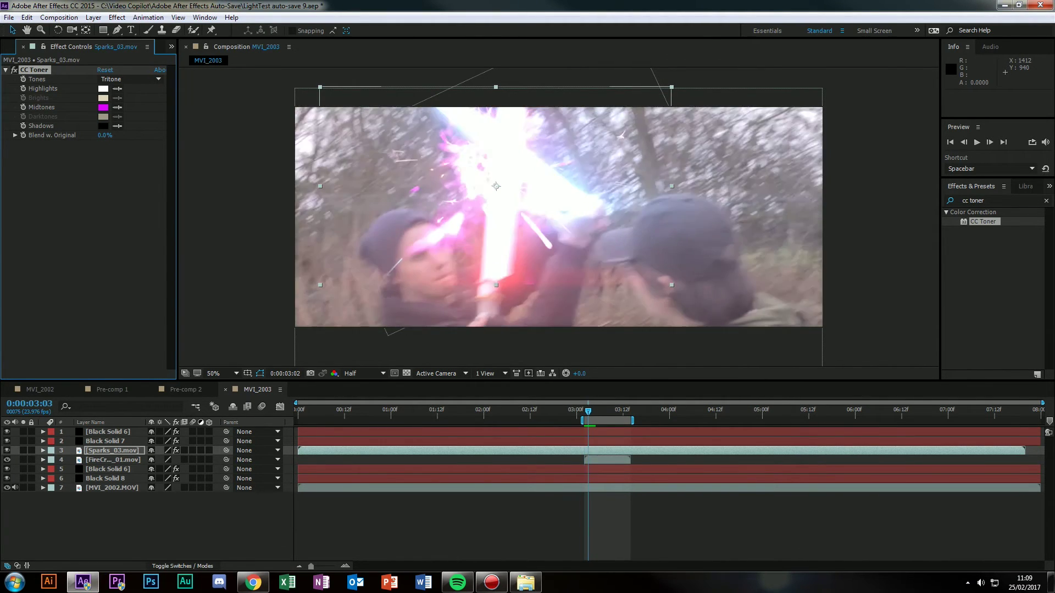
click(43, 451)
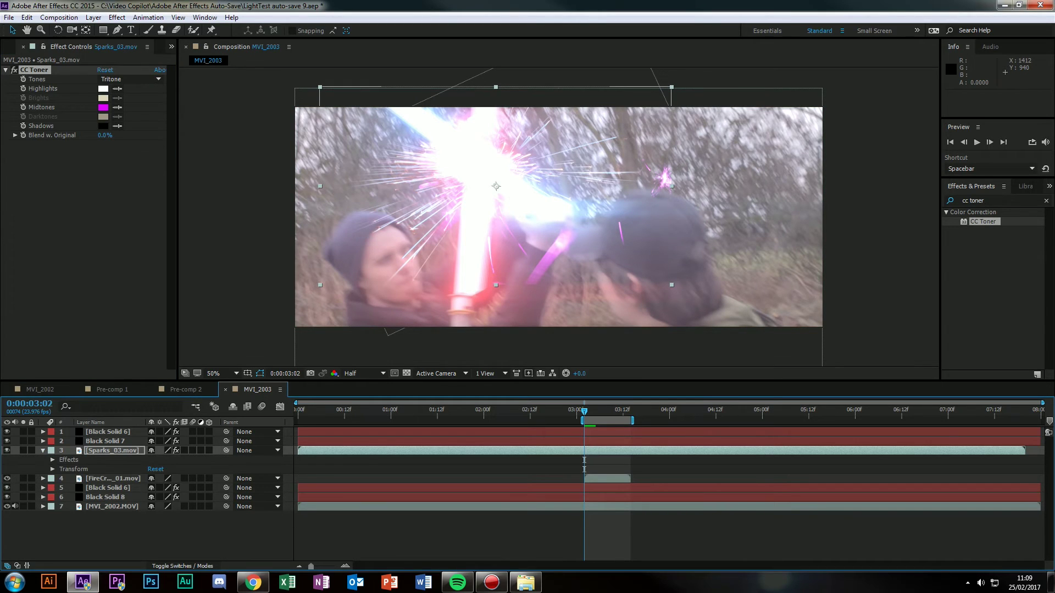
click(52, 469)
click(70, 488)
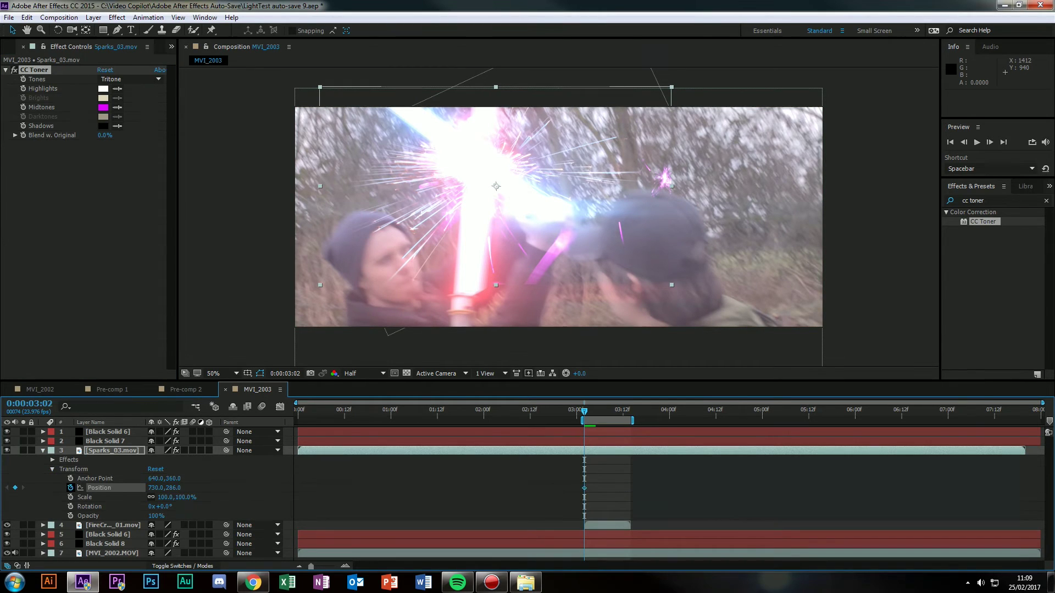
Keyframe the sparks' position every two frames up to 0:00:03:14, ending at about 506, 240, and preview the motion.
key(Page_Down)
key(Page_Down)
drag(479, 184, 434, 173)
key(Page_Down)
key(Page_Down)
key(Page_Down)
key(Page_Down)
key(Page_Down)
key(Page_Down)
key(Page_Down)
key(Page_Down)
key(Page_Down)
key(Page_Down)
key(Page_Down)
key(Page_Down)
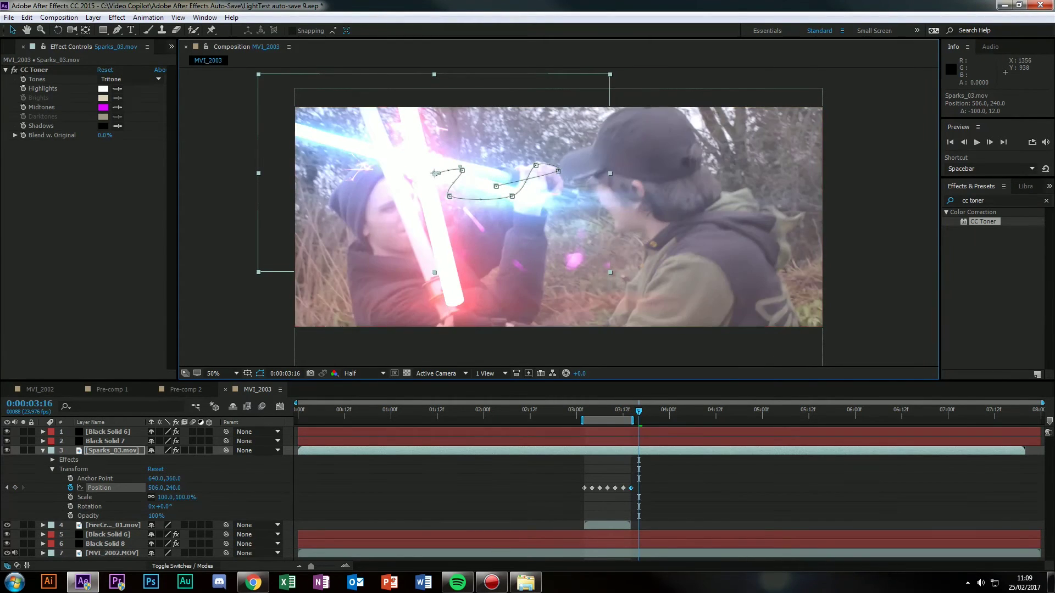
key(space)
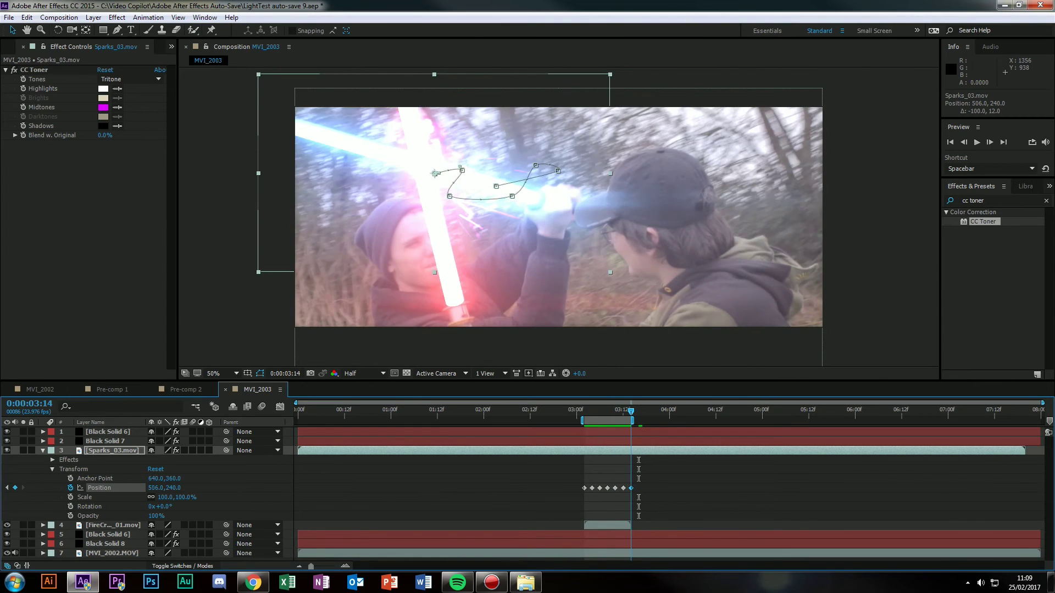
key(space)
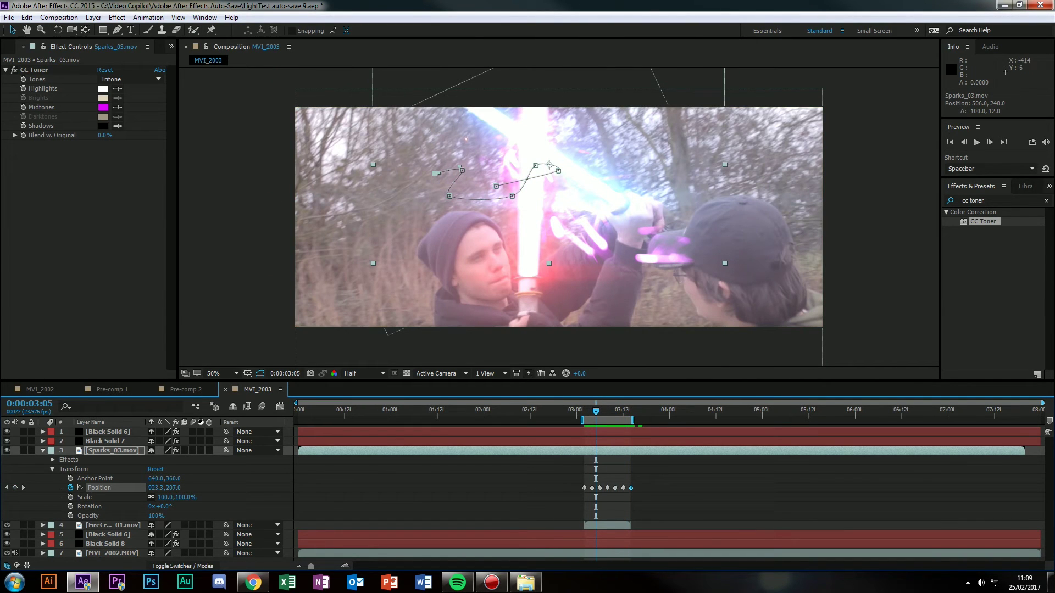
Add a full-size elliptical mask to the Sparks_03.mov layer.
click(104, 30)
click(156, 53)
double_click(103, 30)
key(v)
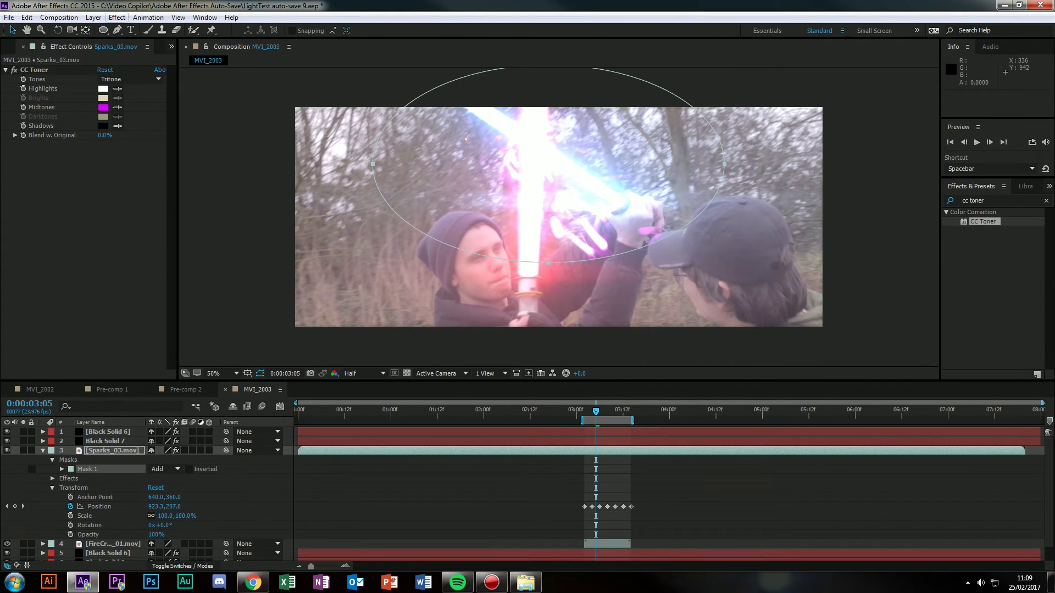
Set the feather of the mask on the Sparks_03.mov layer to 58 pixels.
key(f)
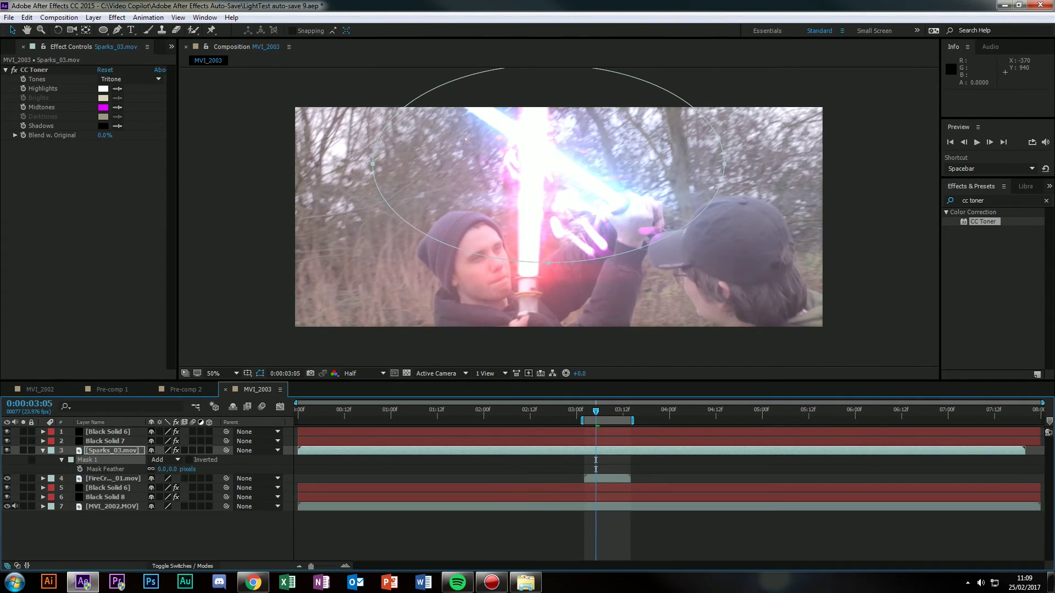
drag(163, 469, 170, 469)
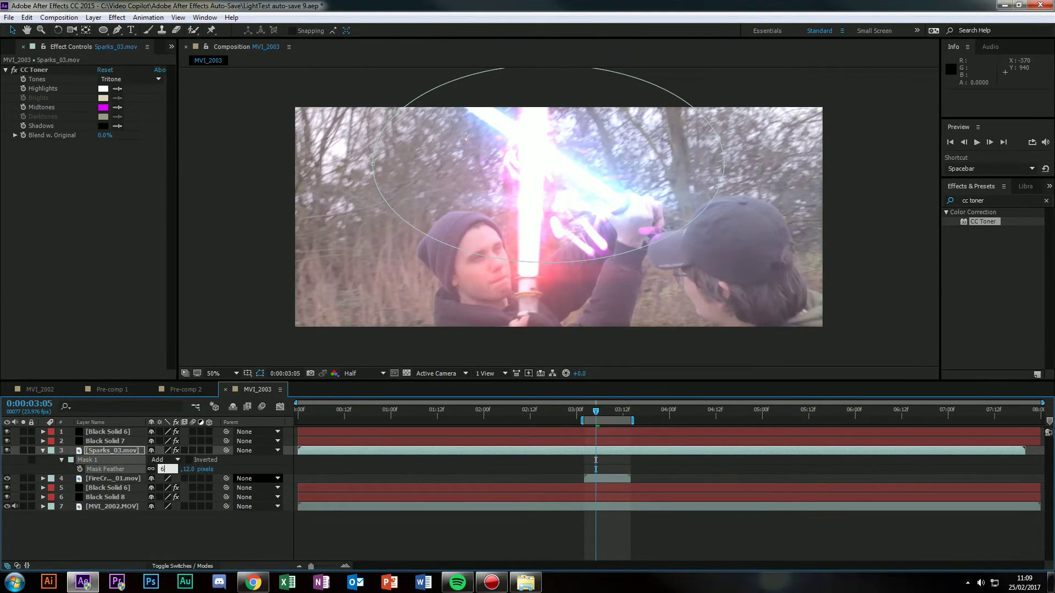
key(Page_Down)
key(Page_Down)
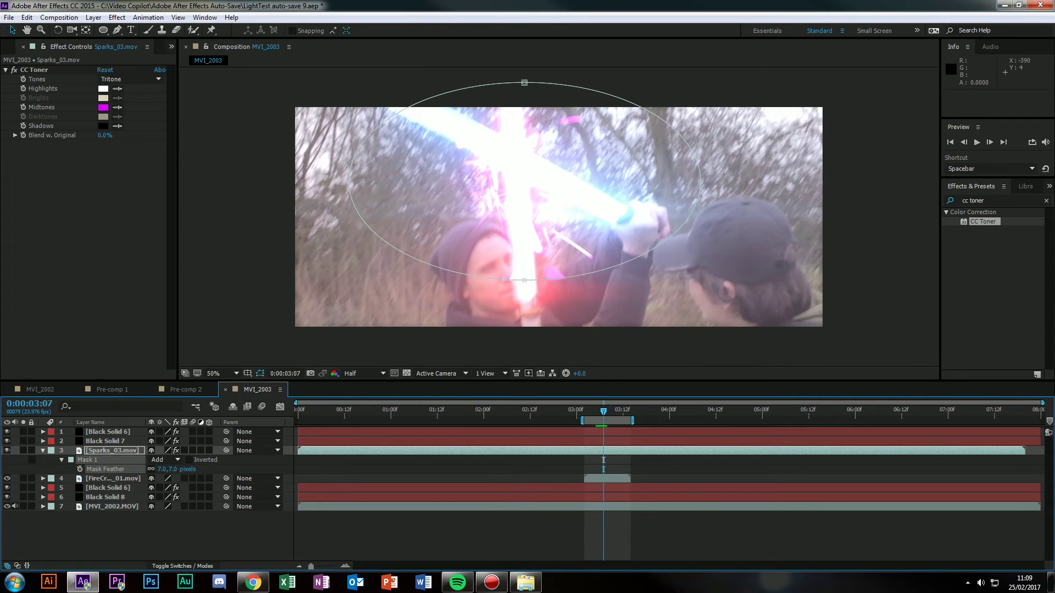
click(217, 129)
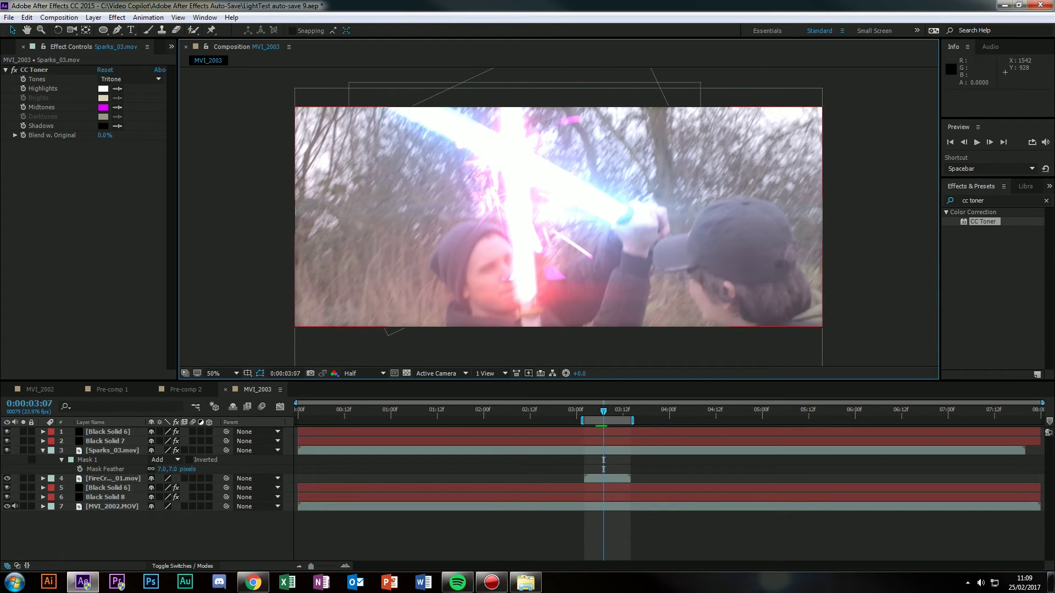
drag(163, 470, 172, 469)
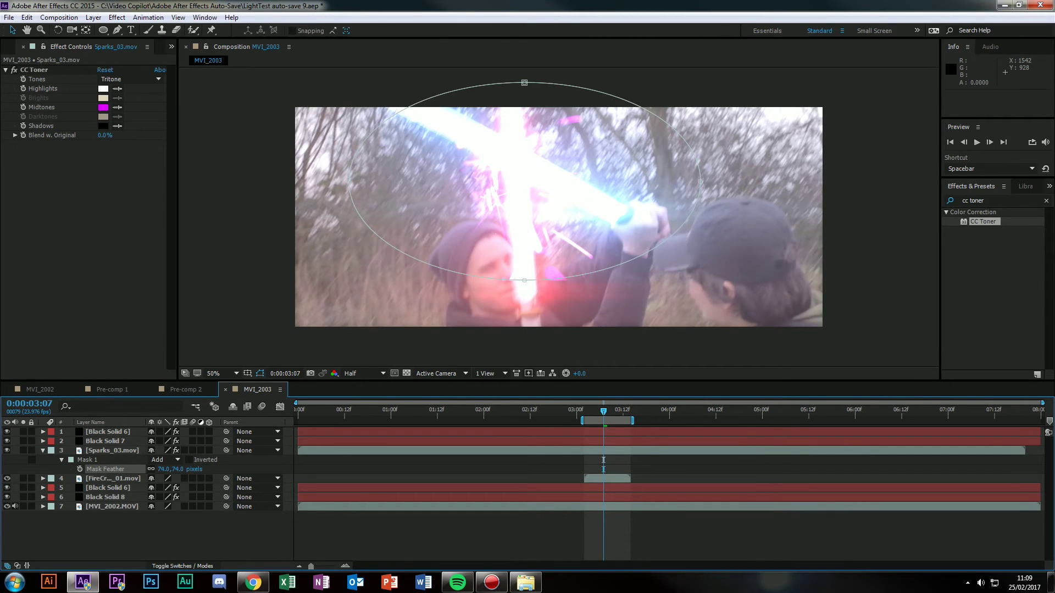
drag(199, 469, 191, 469)
Raise the lower point of the sparks mask slightly and preview the clash.
drag(524, 280, 525, 270)
click(293, 365)
click(220, 266)
key(space)
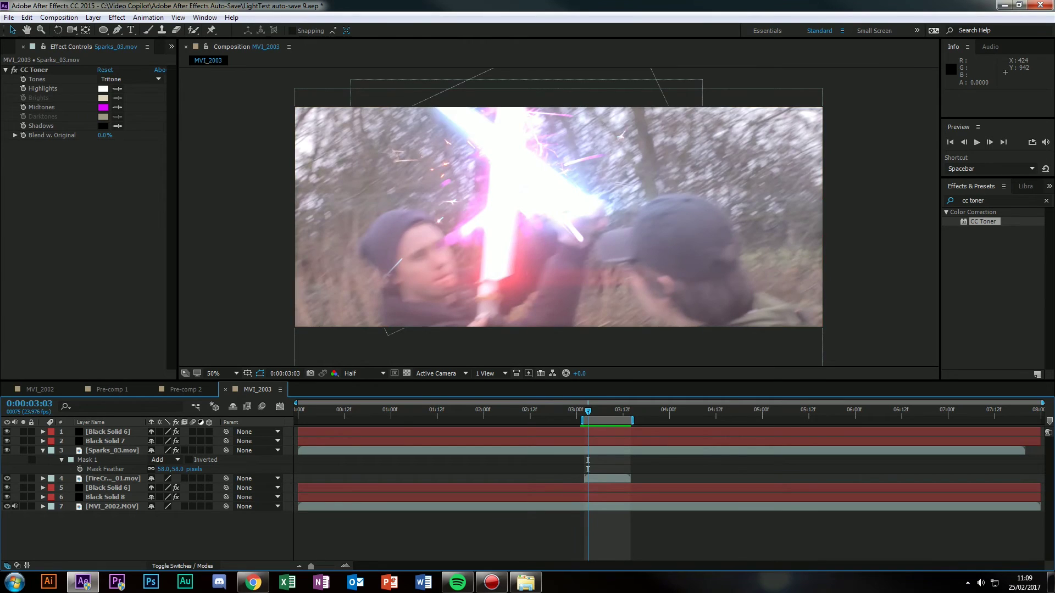
Apply Fast Blur with a Blurriness of 10 to the Sparks_03.mov layer and preview the softened sparks.
click(996, 201)
text(fas)
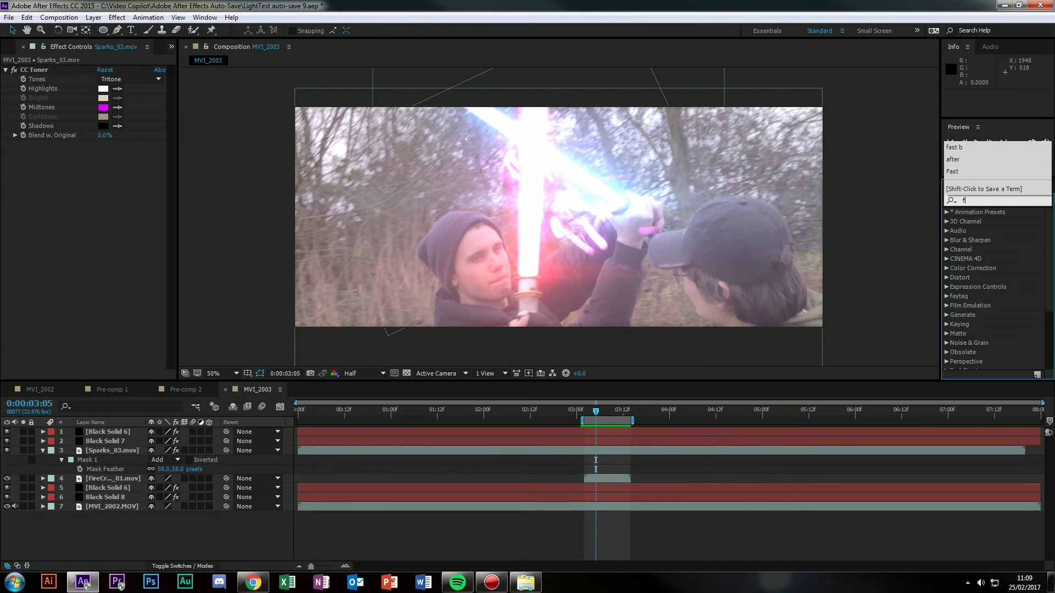
scroll(995, 340, down, 1)
drag(983, 365, 76, 192)
drag(82, 144, 116, 154)
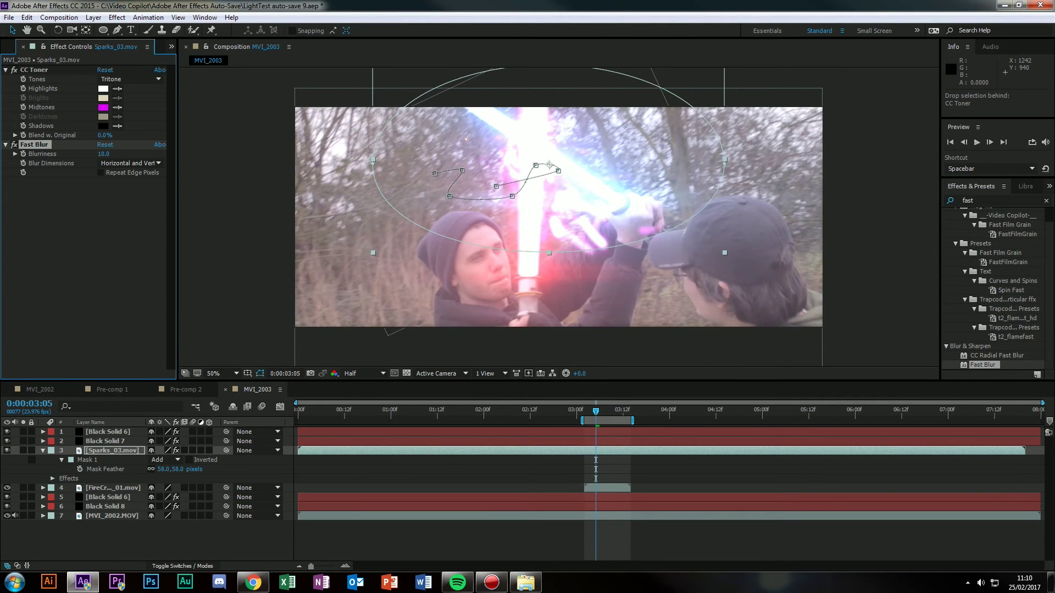
click(581, 411)
key(space)
key(space)
click(588, 410)
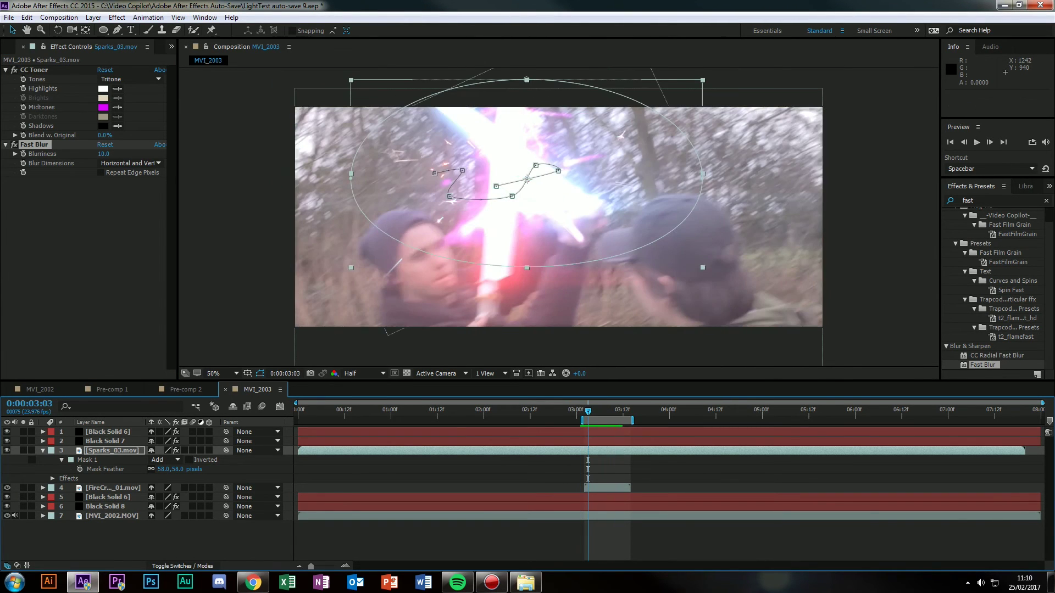
click(112, 450)
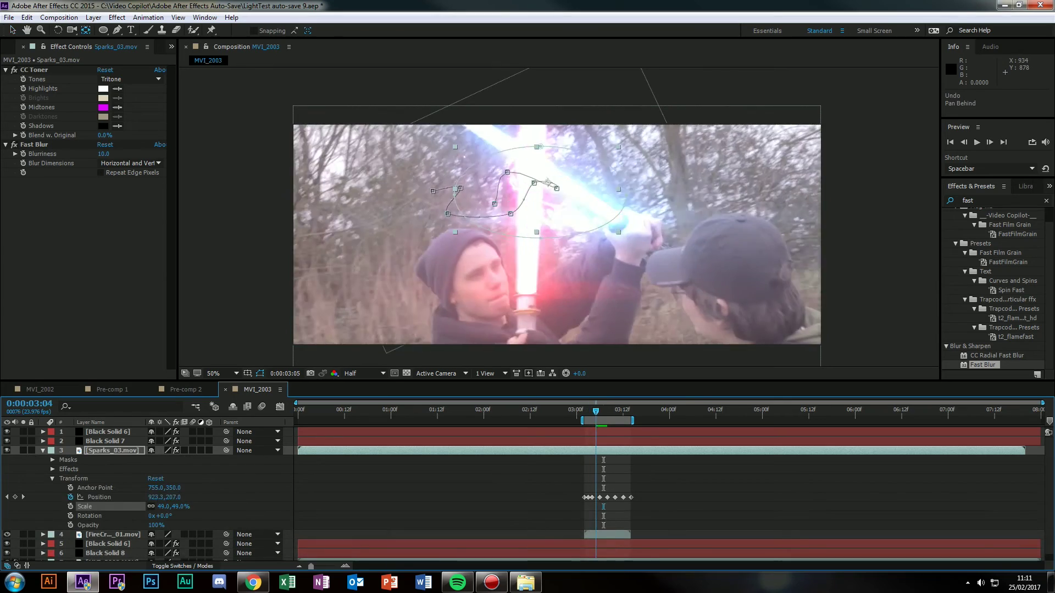
Play the sparks from 0:00:03:02 and step through the frames up to 0:00:03:14 to check their motion.
drag(596, 411, 584, 411)
key(space)
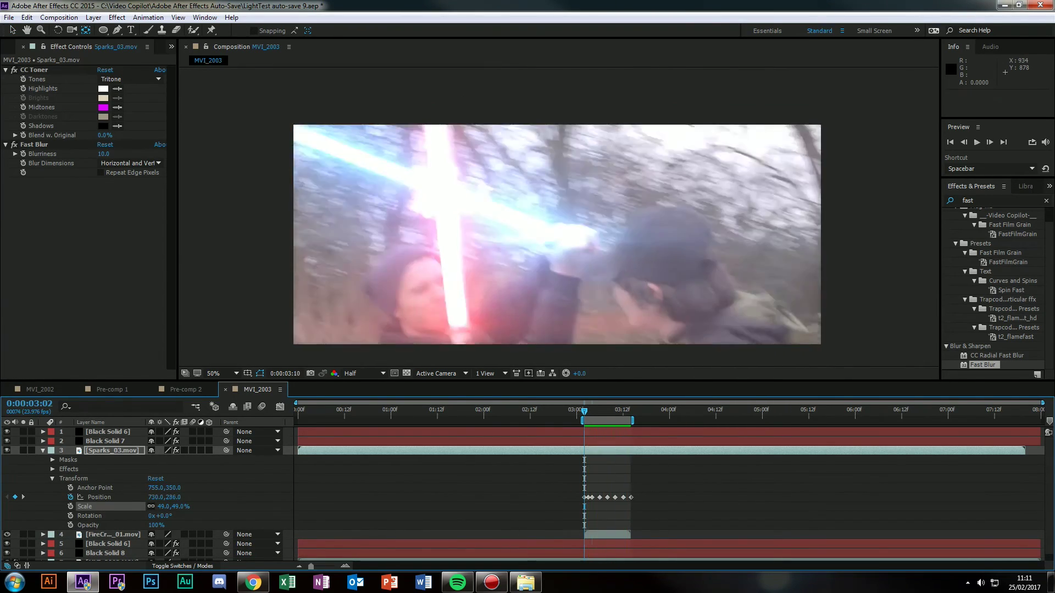
key(space)
key(Page_Down)
key(Page_Down)
key(Page_Down)
key(Page_Down)
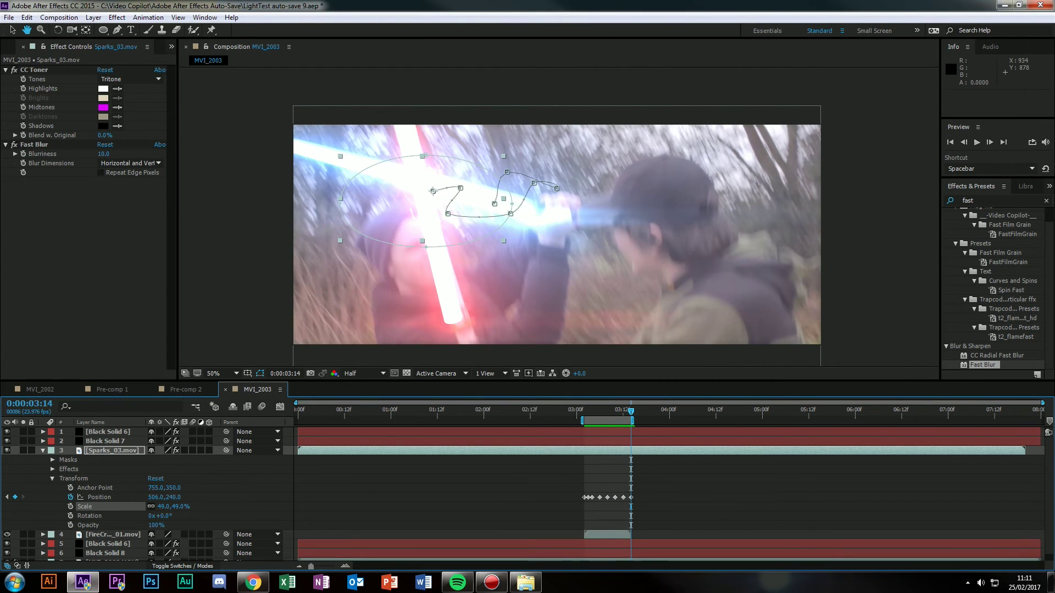
Extend the work area's end to 0:00:03:23, return it to 0:00:03:13, and replay the clash.
mouse_move(633, 421)
mouse_down()
mouse_move(670, 421)
mouse_move(634, 412)
mouse_up()
key(space)
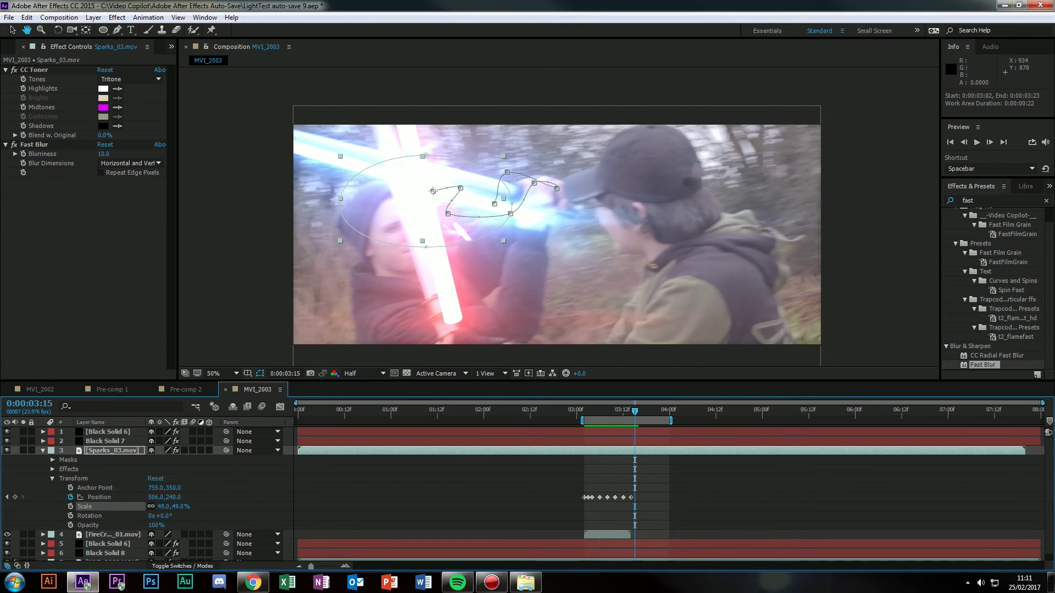
key(n)
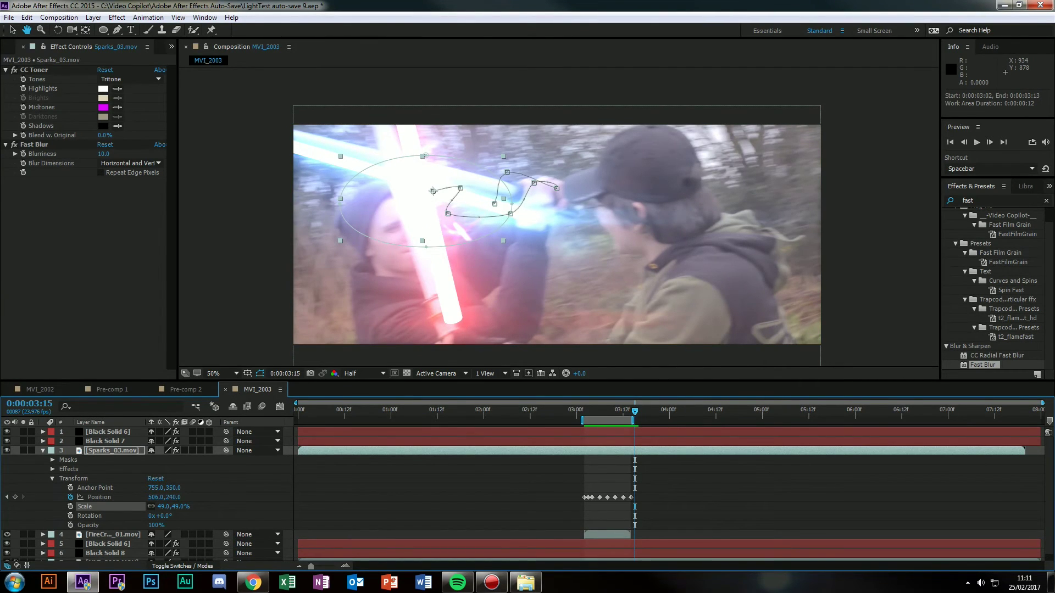
key(space)
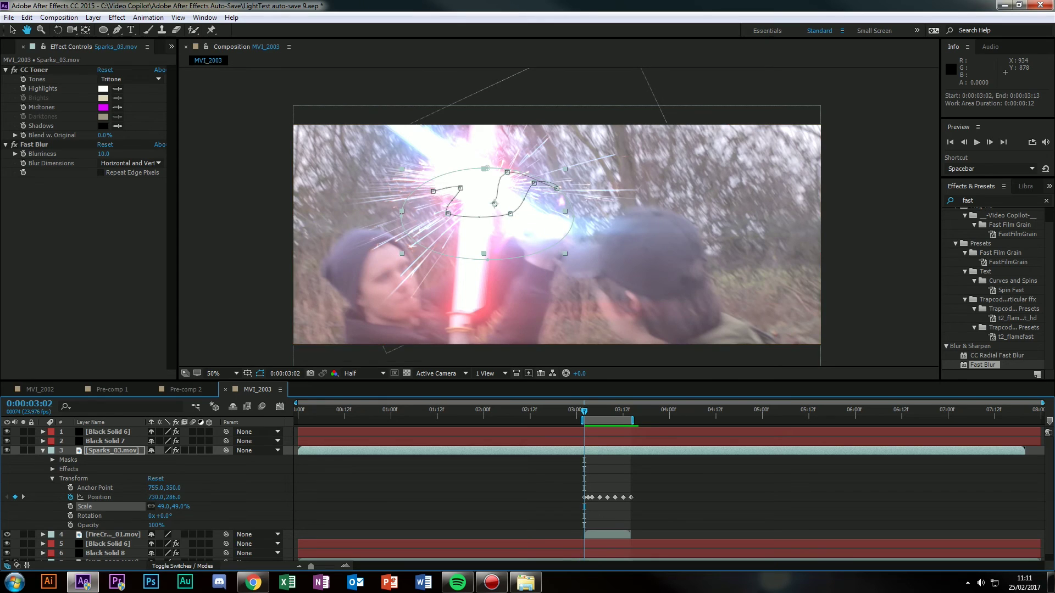
key(space)
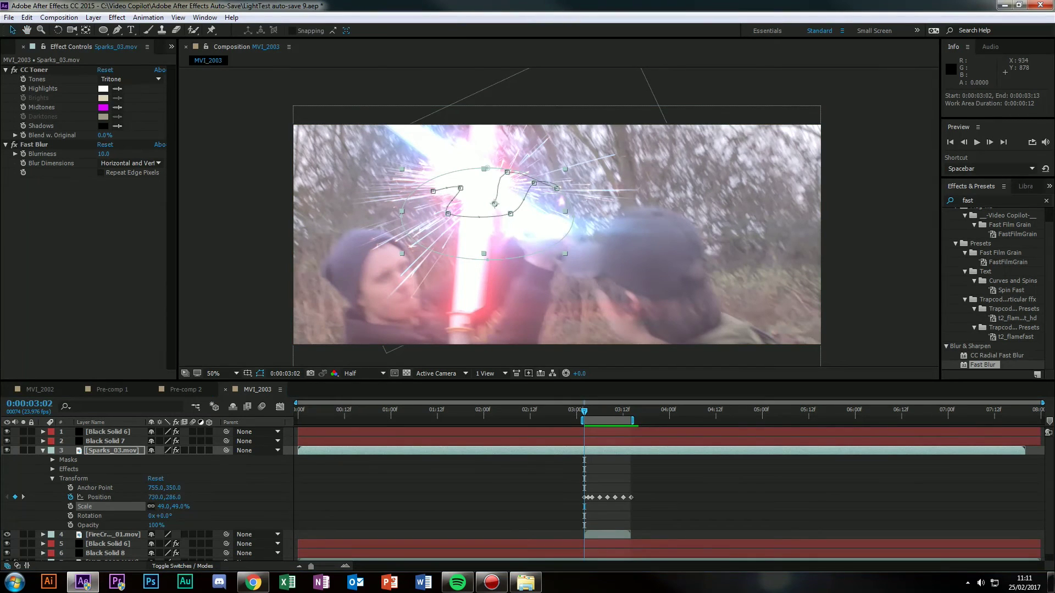
Add an adjustment layer above all layers and draw an elliptical mask about 410 × 482 px around the blade clash.
key(u)
click(149, 519)
right_click(149, 520)
mouse_move(187, 415)
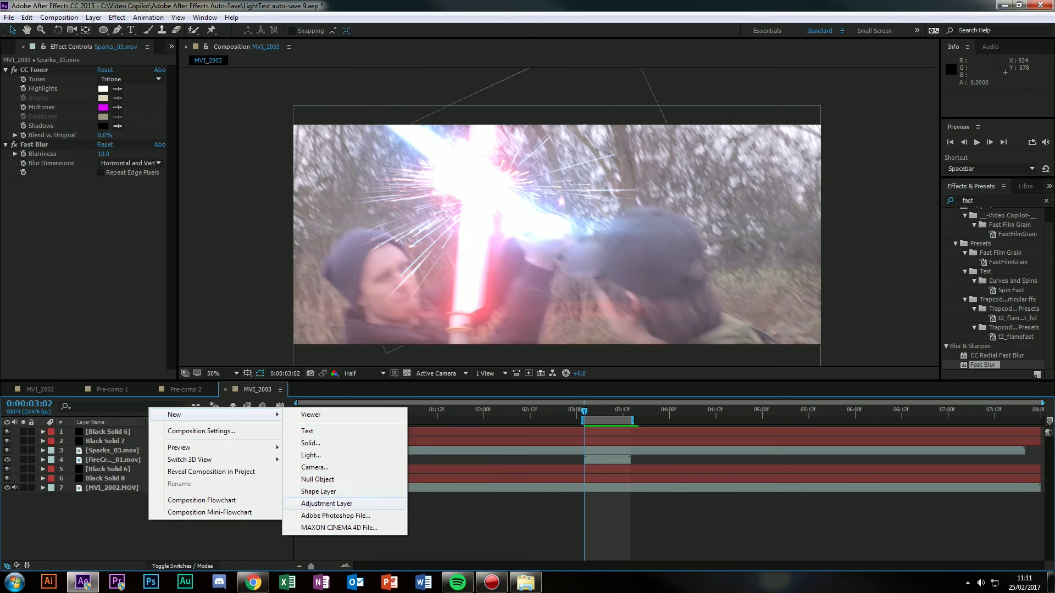
click(327, 503)
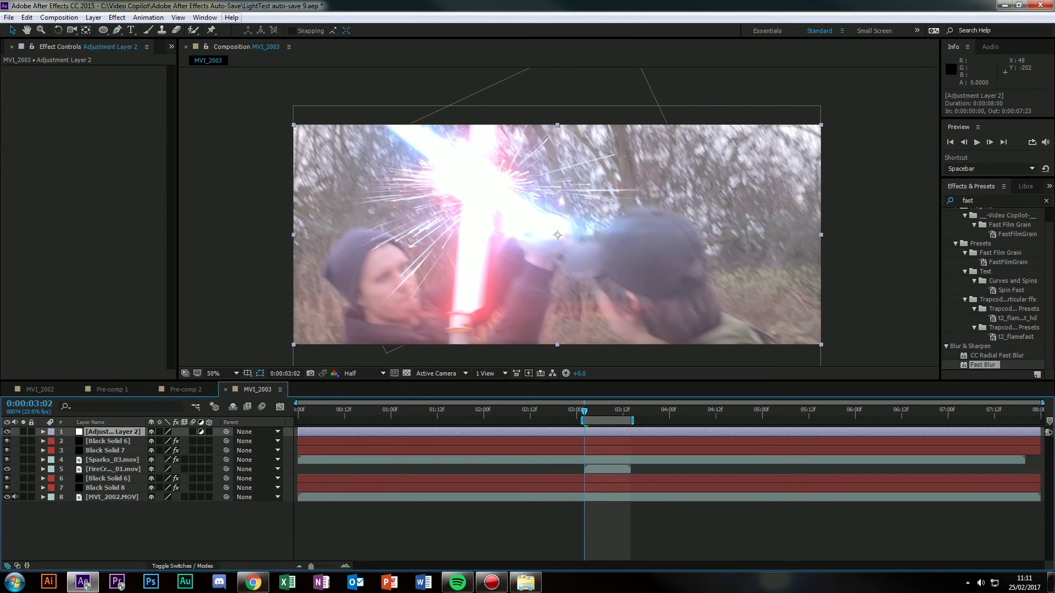
key(q)
drag(425, 119, 537, 251)
Apply Turbulent Displace to the adjustment layer with an Amount of 37 and a Size of 11.
click(982, 365)
key(ctrl+f)
text(Tur)
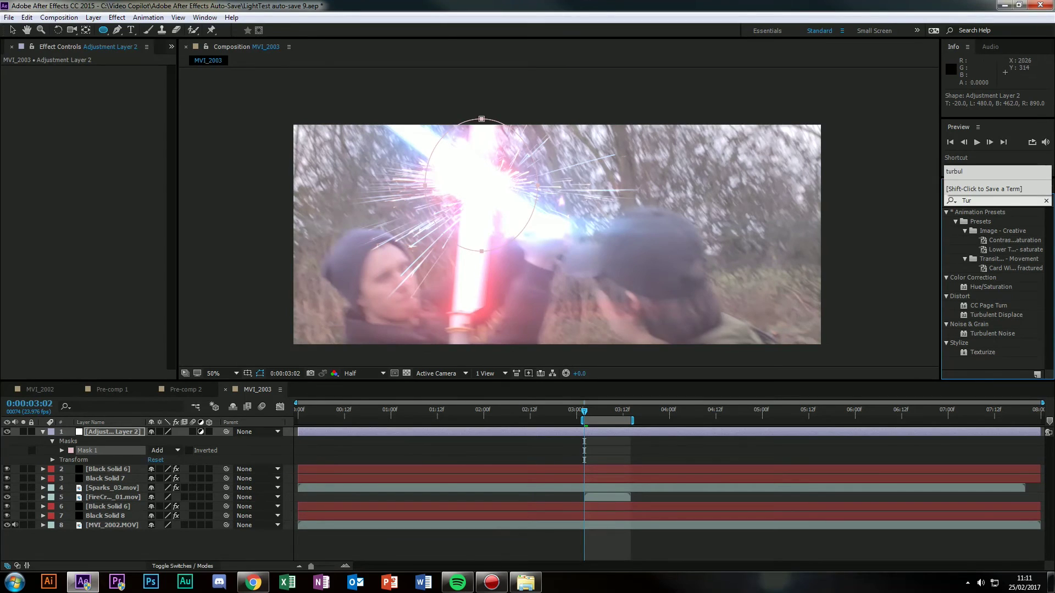
drag(996, 315, 557, 235)
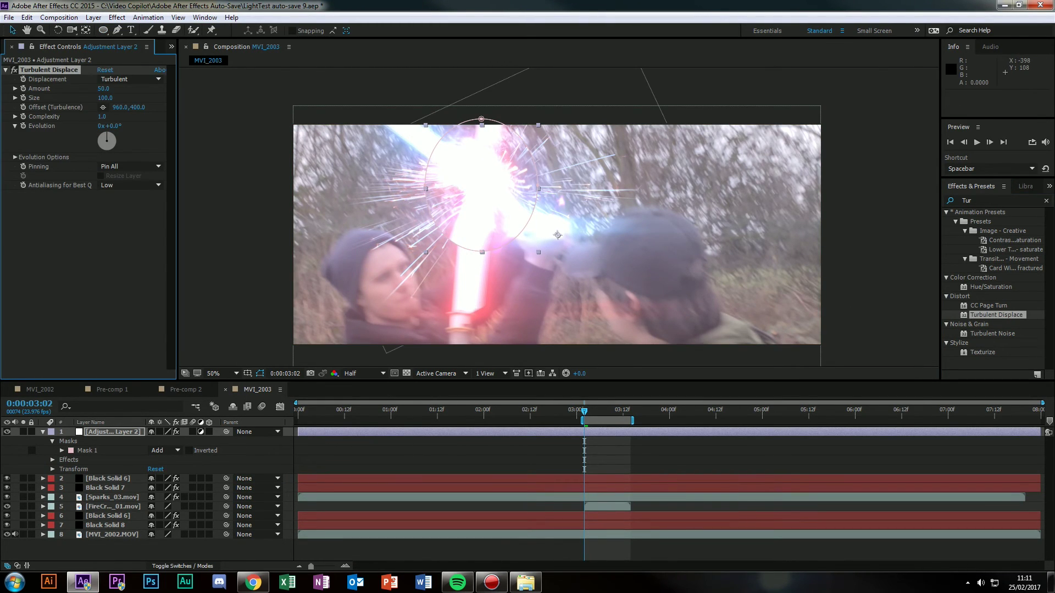
drag(104, 88, 53, 97)
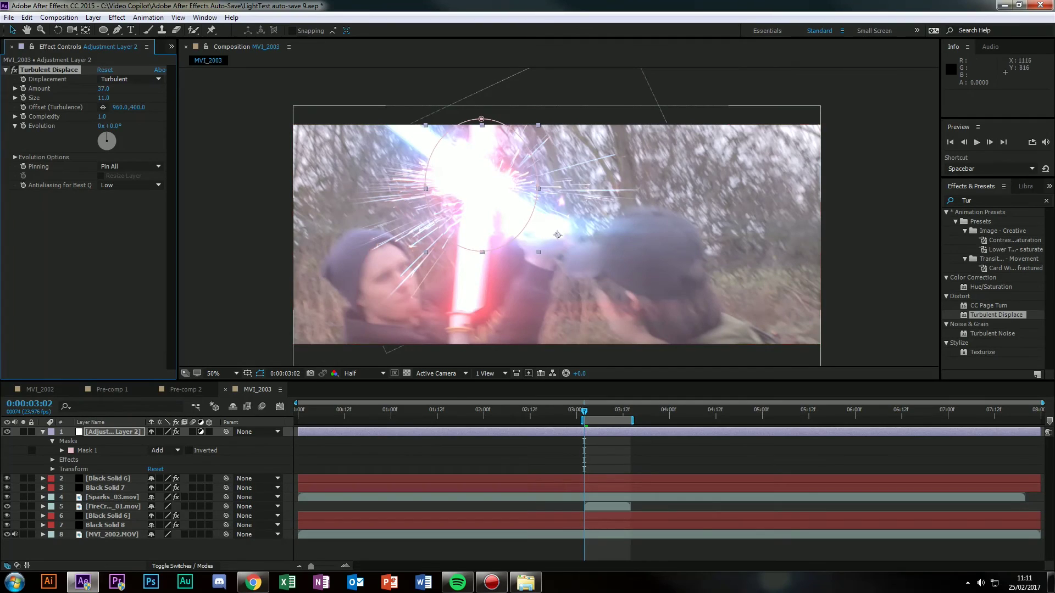
Drive the Turbulent Displace Evolution with the expression time*10 and preview the distortion.
alt+click(23, 126)
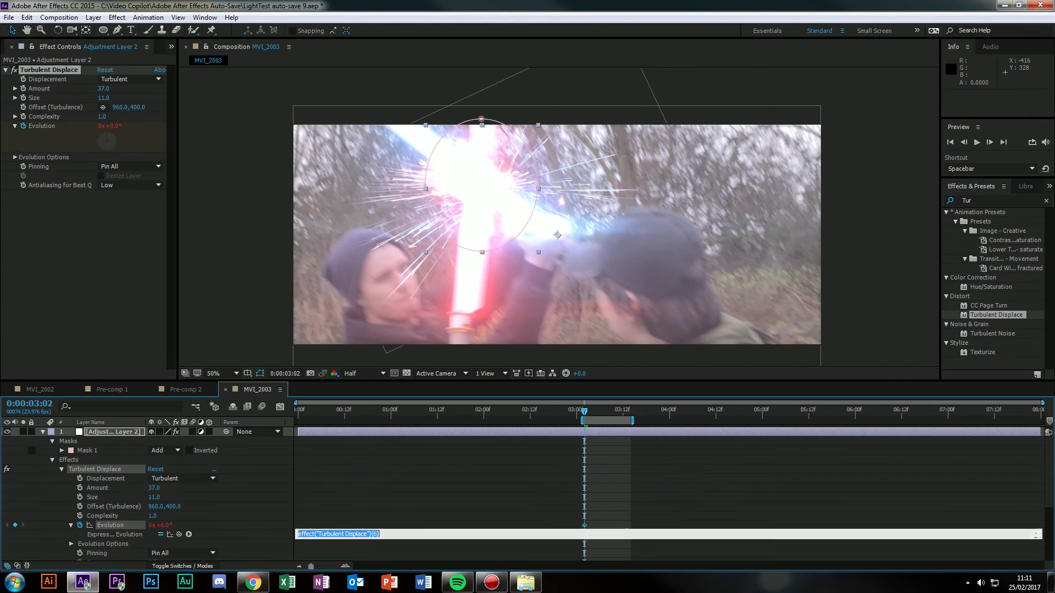
text(time)
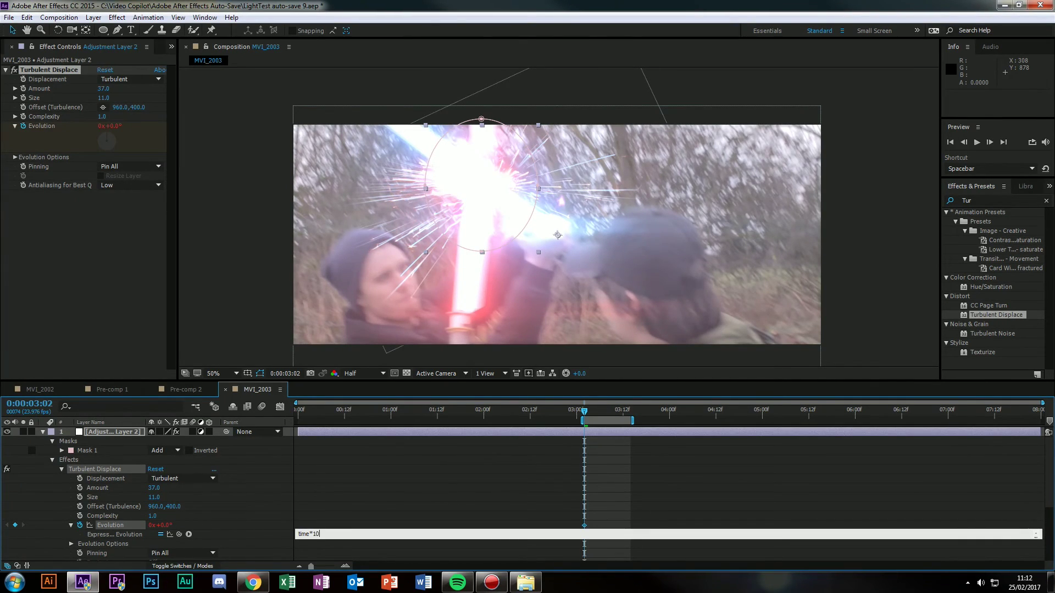
text(*10)
key(Return)
click(374, 497)
key(space)
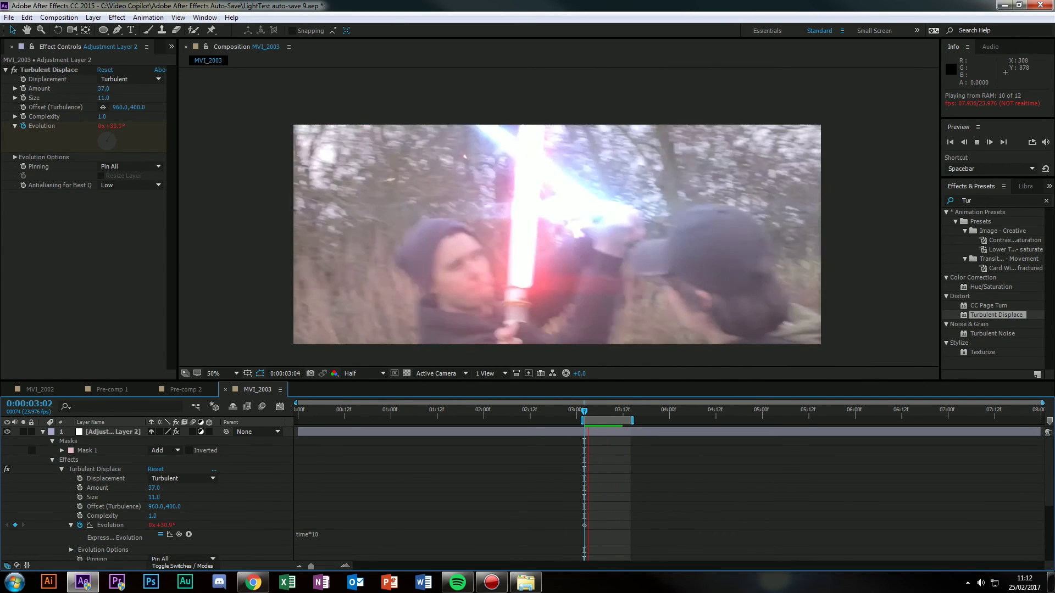
key(space)
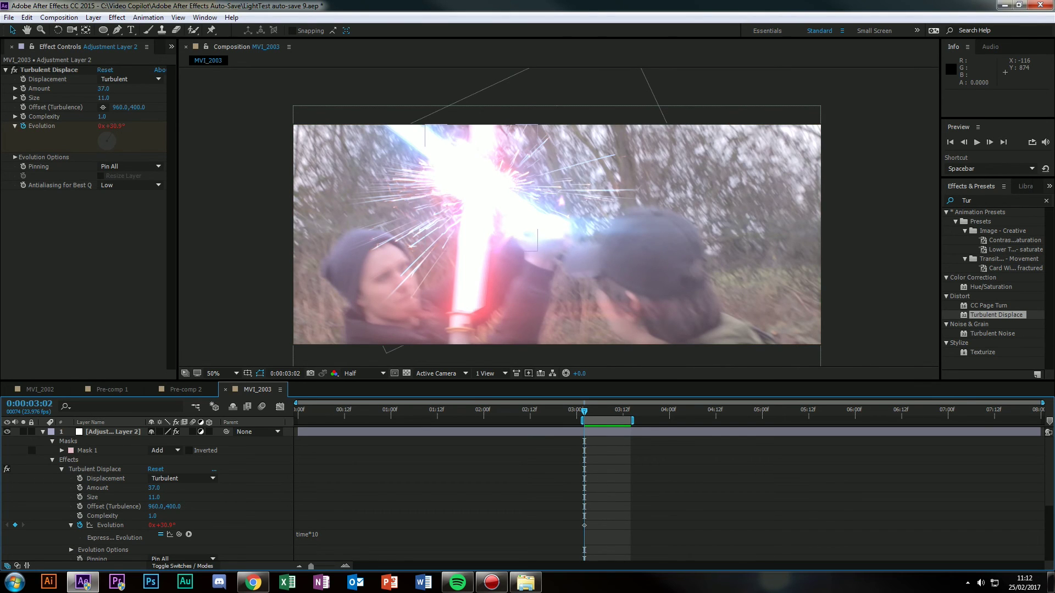
Turn on Mask Path keyframing for the adjustment layer's mask at 0:00:03:02.
click(113, 432)
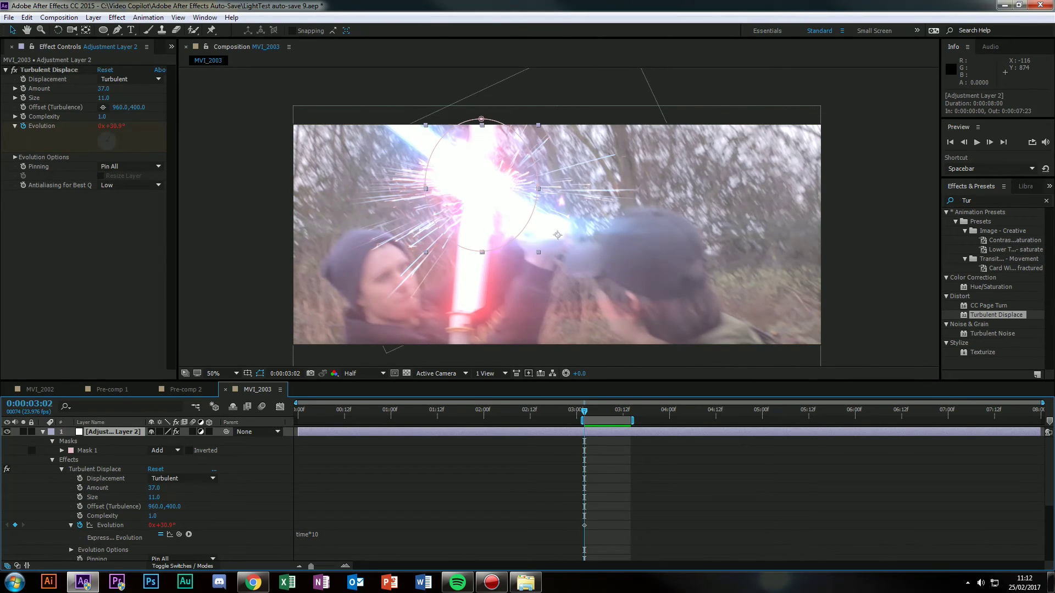
click(43, 431)
click(43, 432)
click(87, 450)
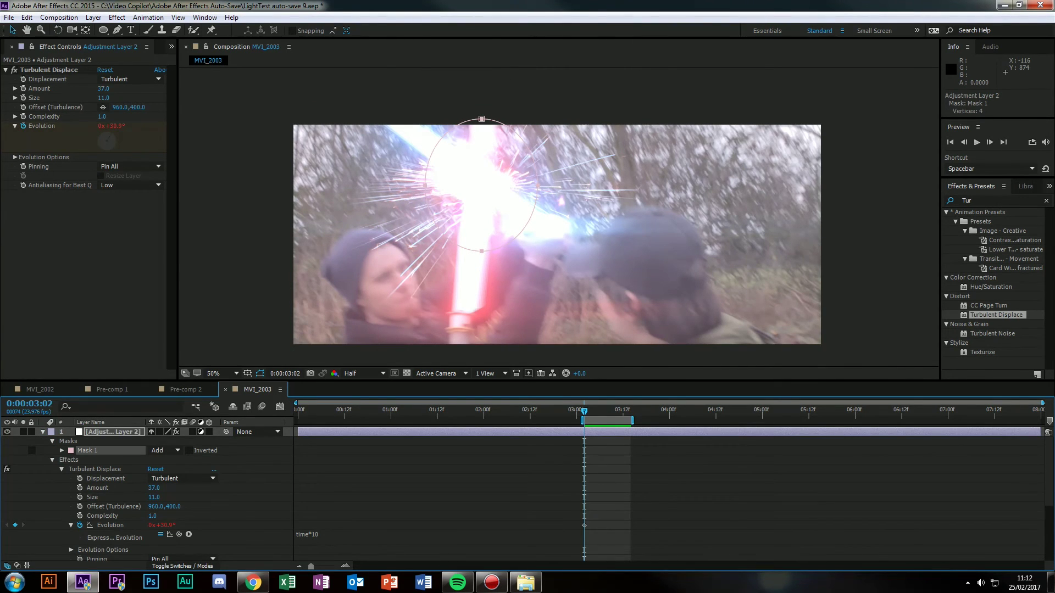
click(62, 451)
click(79, 460)
Keyframe the adjustment layer's mask at 0:00:03:05, shifting it about 184 px across and 12 px up onto the crossed blades.
key(Page_Down)
key(Page_Down)
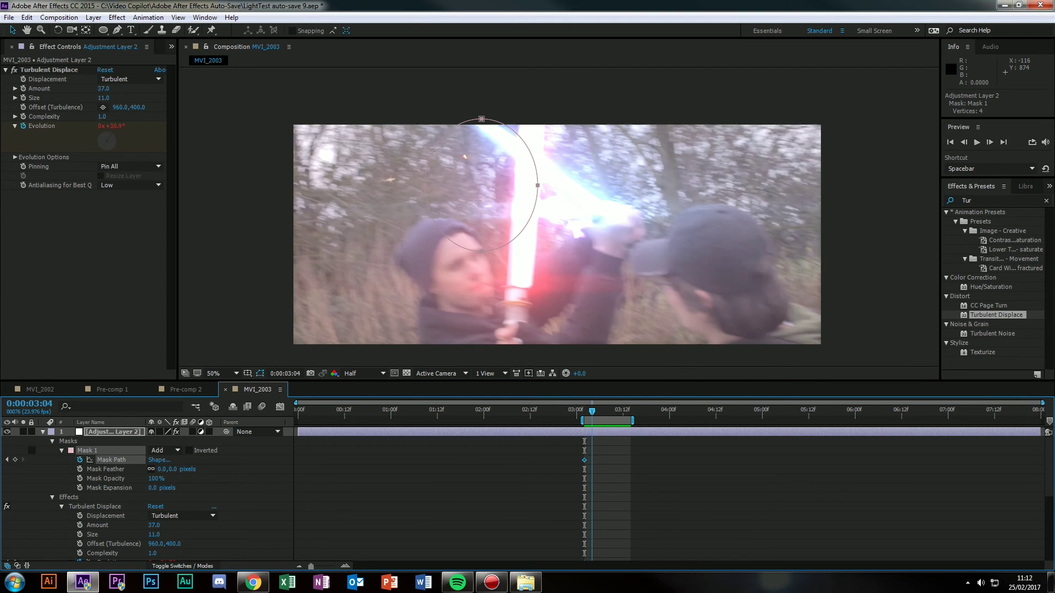
key(Page_Down)
double_click(530, 220)
drag(531, 219, 581, 216)
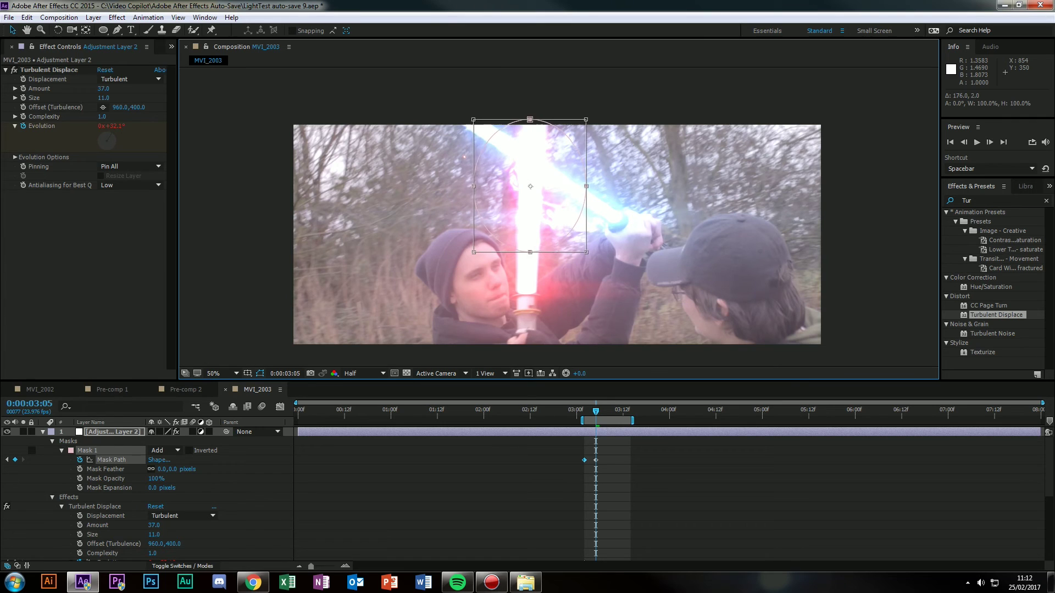
key(Return)
Keyframe the mask at 0:00:03:11 by moving it back onto the point where the blades cross.
key(Page_Down)
key(Page_Down)
key(Page_Down)
key(Page_Down)
key(Page_Down)
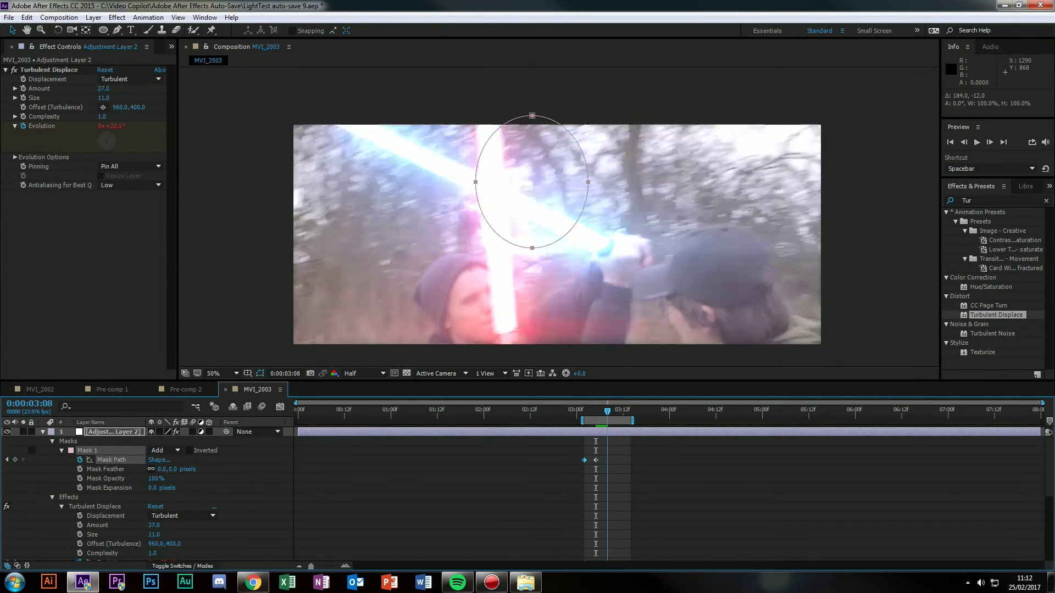
key(Page_Down)
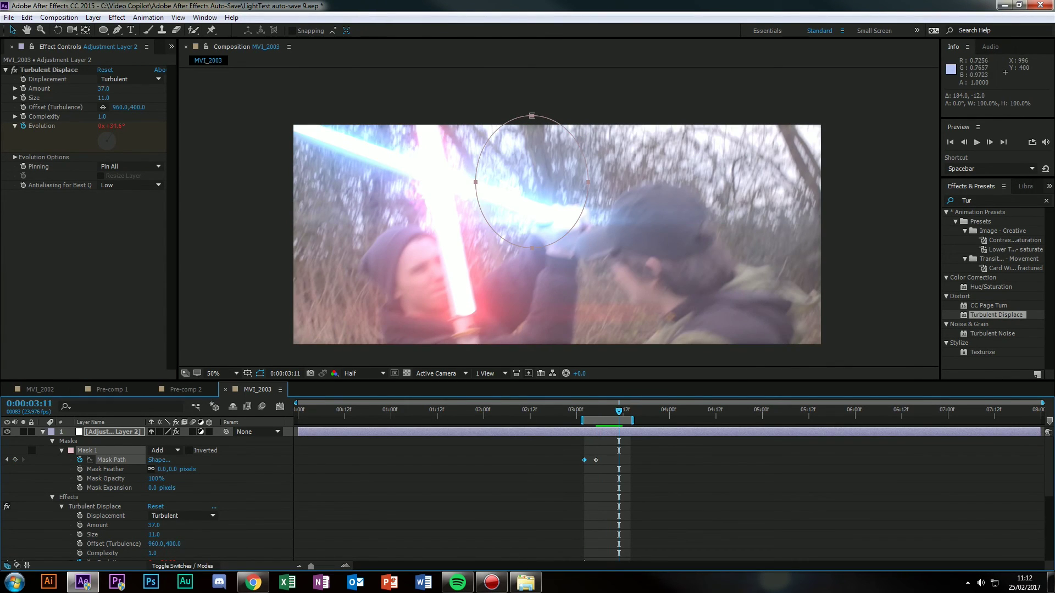
key(ctrl+t)
drag(566, 237, 470, 234)
key(Return)
Keyframe the mask at 0:00:03:14, nudging it to stay centred on the crossing blades.
key(Page_Down)
key(Page_Down)
key(Page_Down)
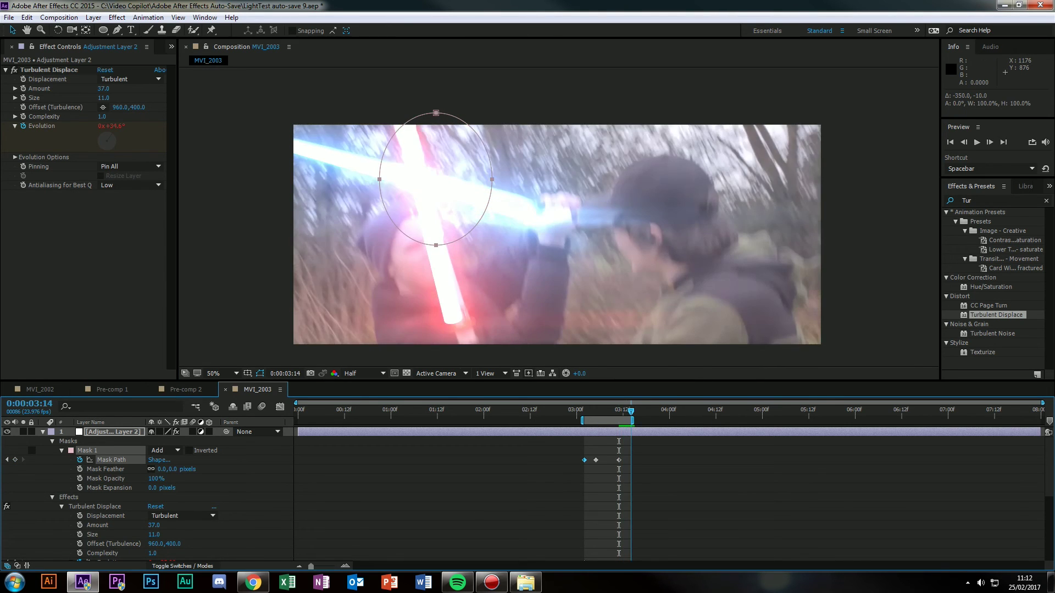
mouse_move(631, 411)
mouse_down()
mouse_move(608, 411)
mouse_move(630, 411)
mouse_up()
key(ctrl+t)
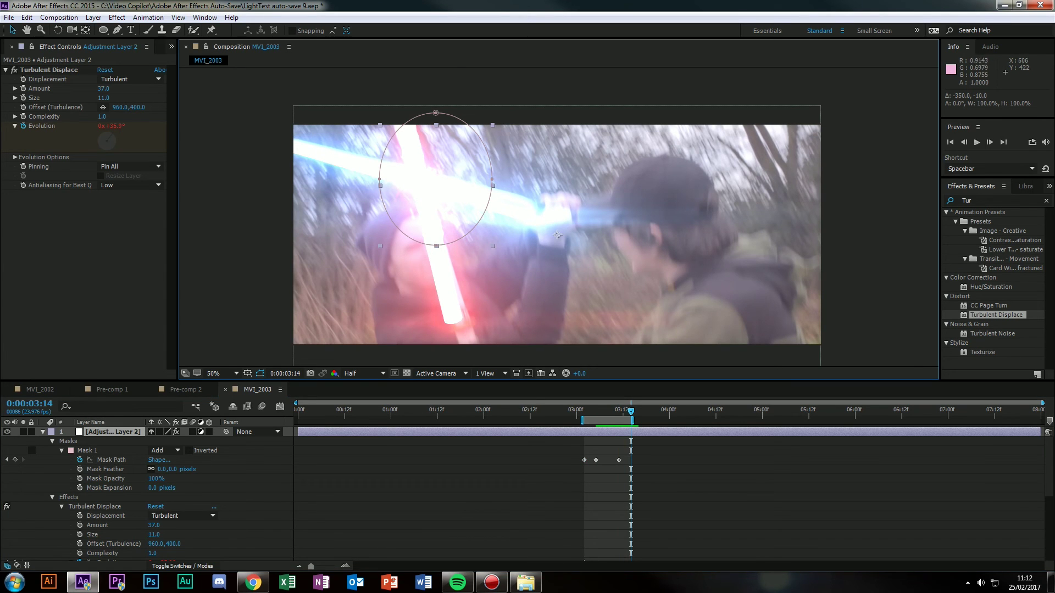
double_click(462, 240)
drag(467, 235, 452, 236)
Set the Turbulent Displace Amount to 134 and Size to 15 while viewing the clash at 0:00:03:02.
drag(598, 411, 584, 411)
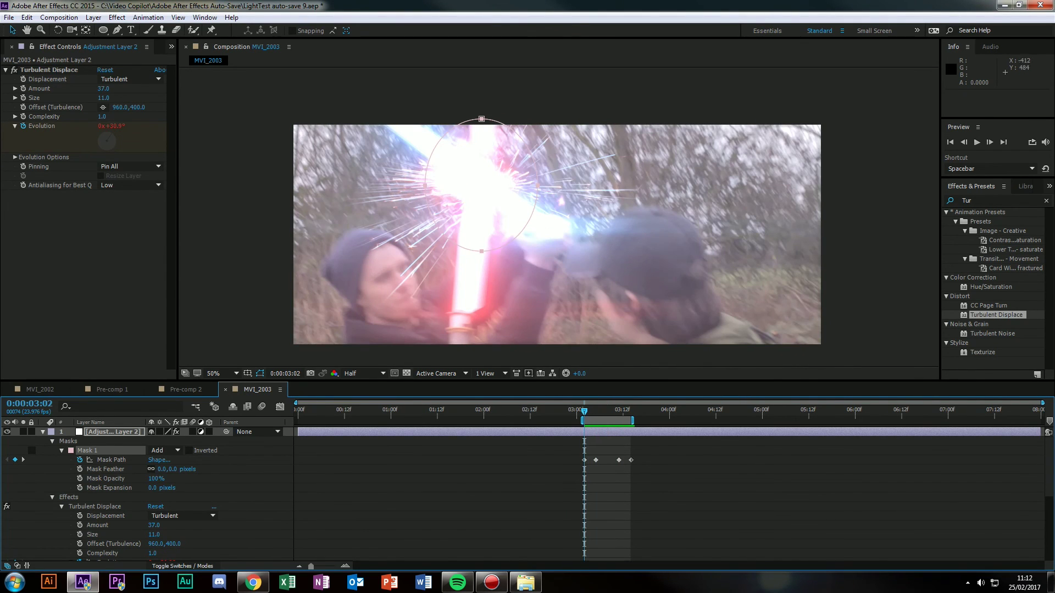
drag(103, 89, 230, 89)
mouse_move(105, 89)
mouse_down()
mouse_move(88, 89)
mouse_move(111, 97)
mouse_up()
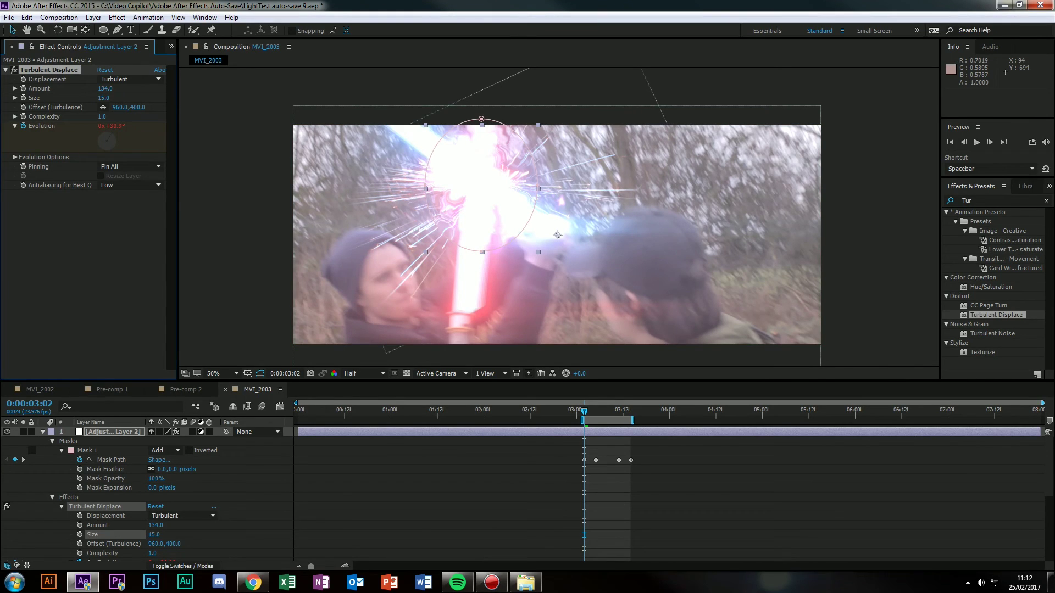
Change the Turbulent Displace Evolution expression on the adjustment layer to time*50.
click(584, 411)
scroll(143, 495, down, 3)
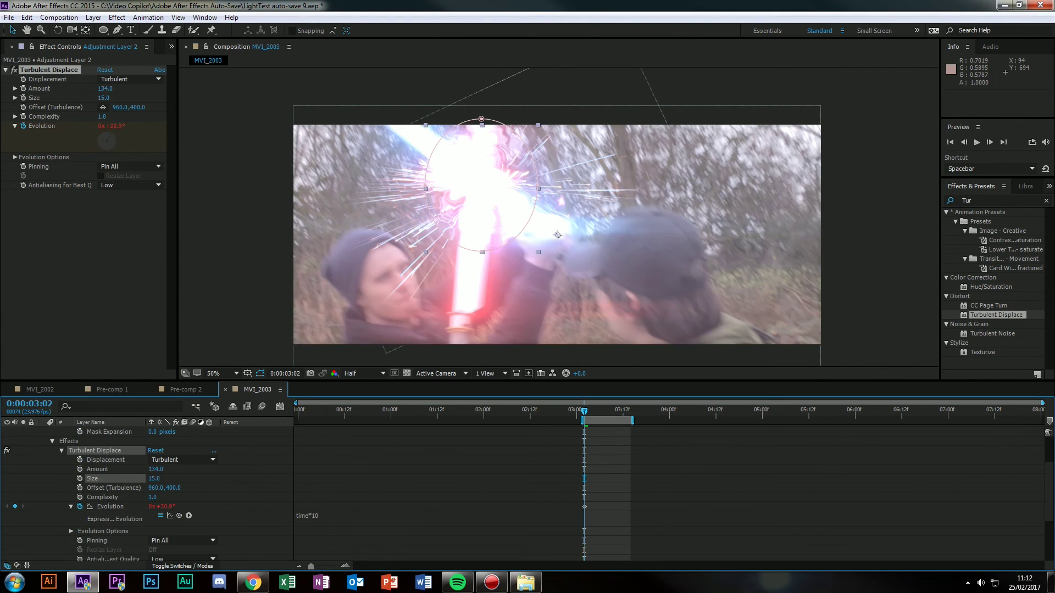
click(325, 516)
click(326, 517)
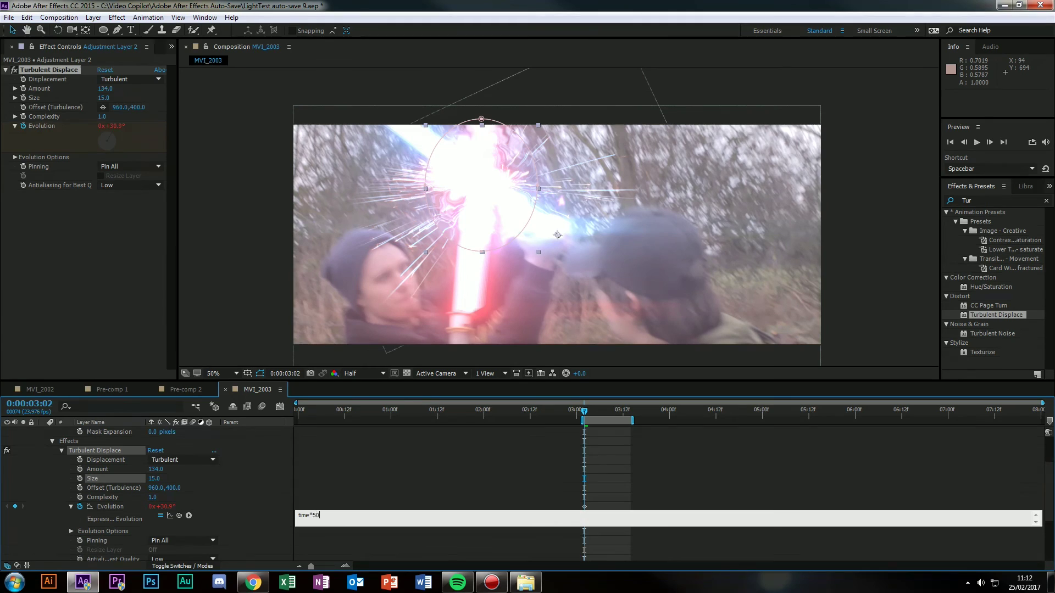
click(357, 541)
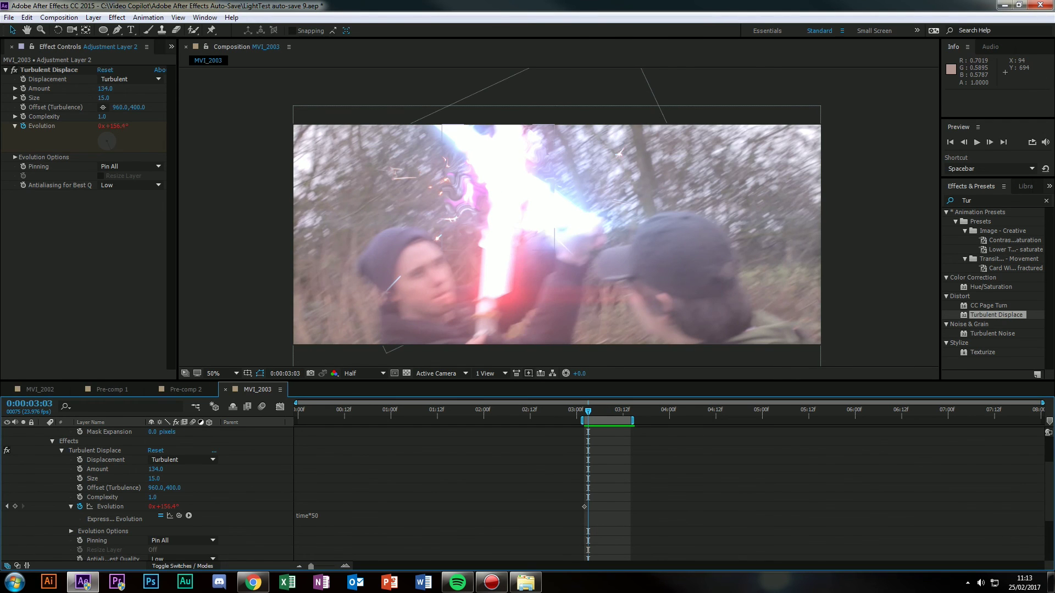
Set the Mask Feather of the adjustment layer's Mask 1 to 5 pixels and deselect the layer.
scroll(21, 456, up, 3)
click(162, 470)
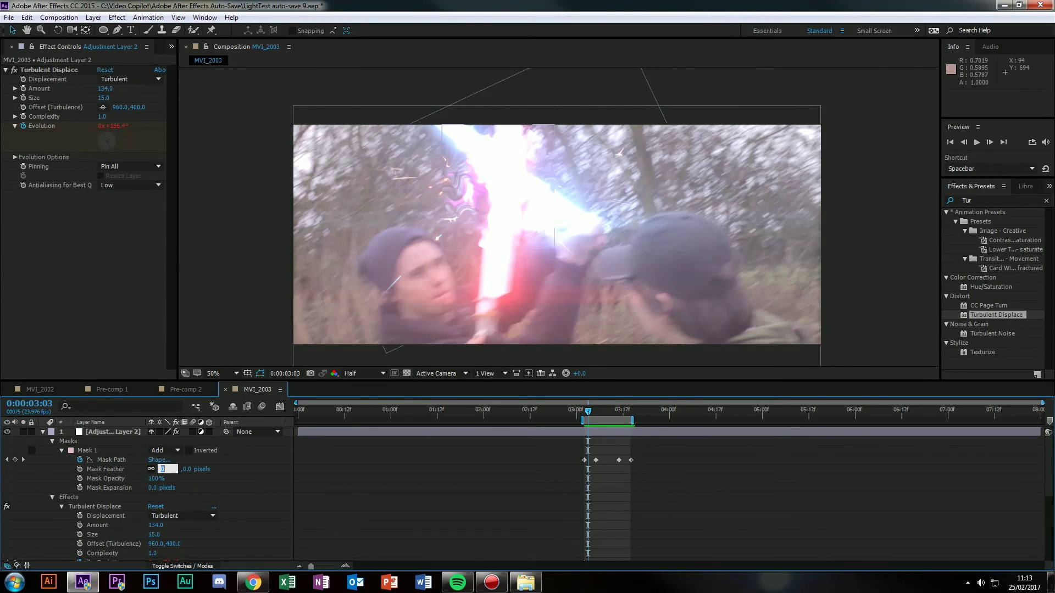
text(5)
key(Return)
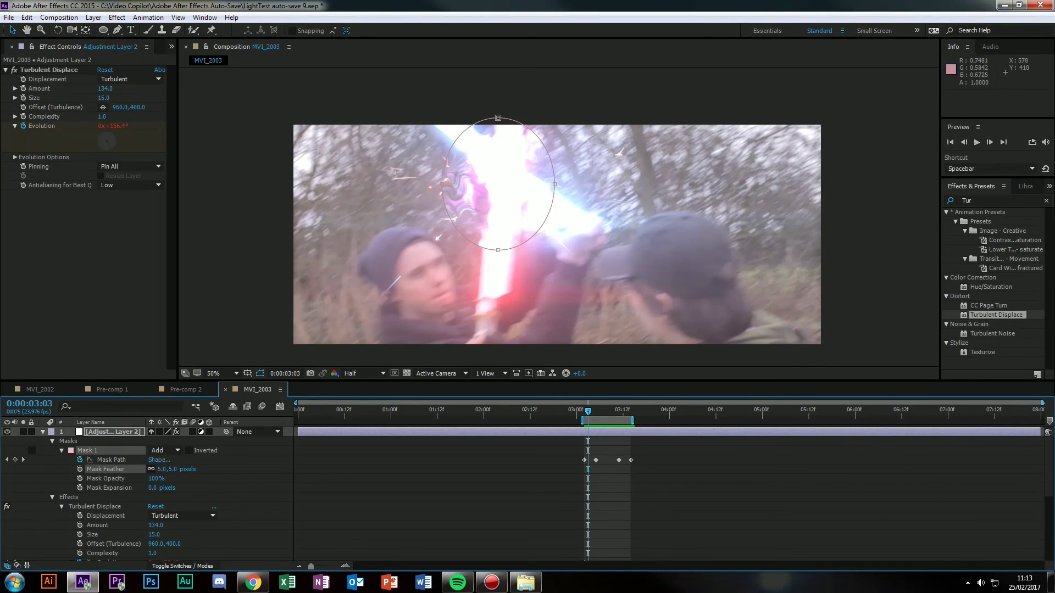
click(236, 231)
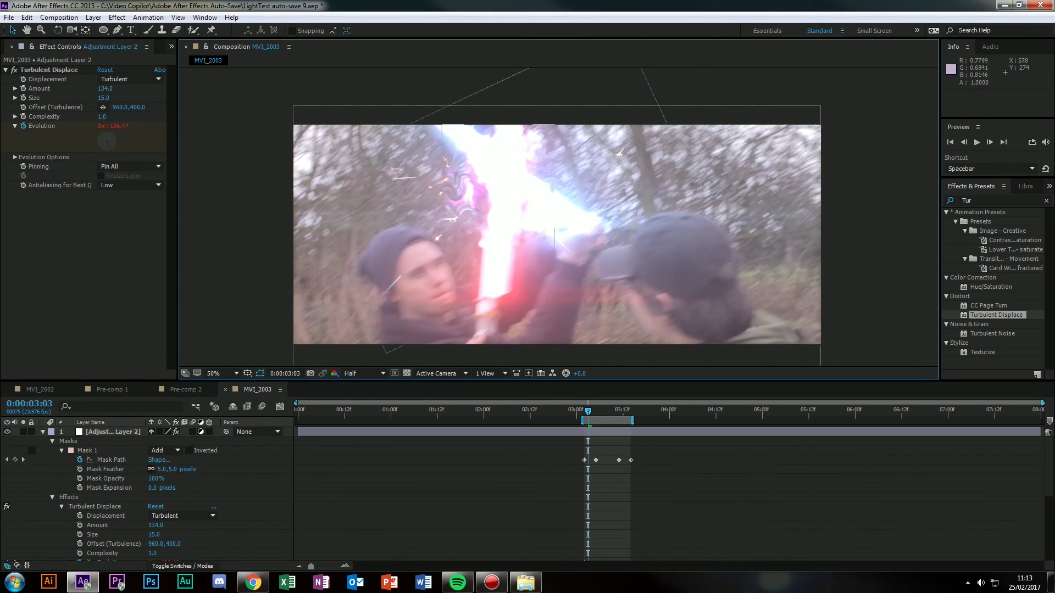
Examine the distortion around the crossed blades up close, and play back the clash to check its motion.
scroll(452, 200, up, 4)
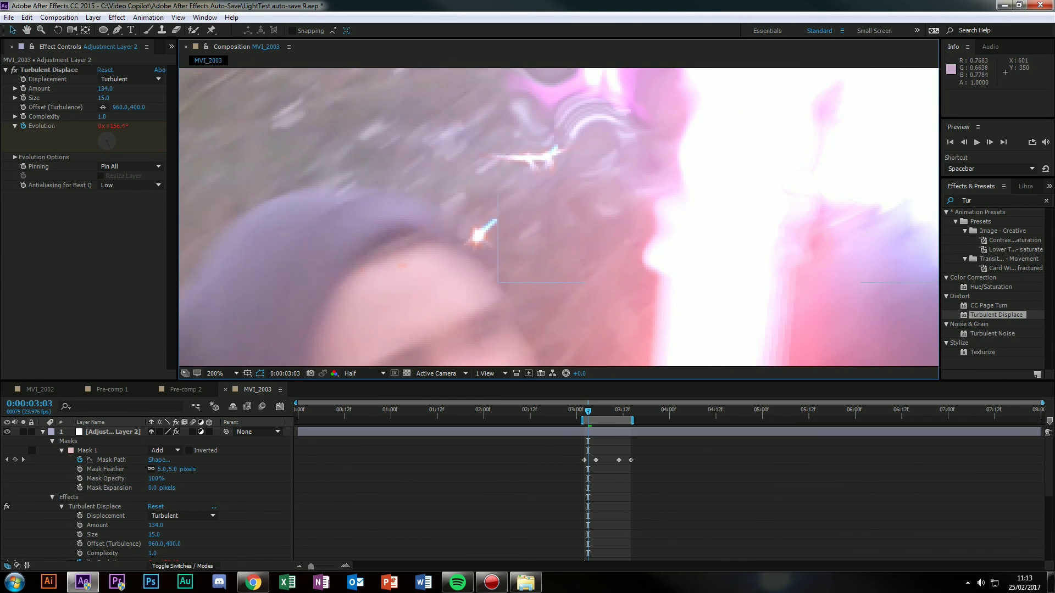
scroll(561, 215, down, 2)
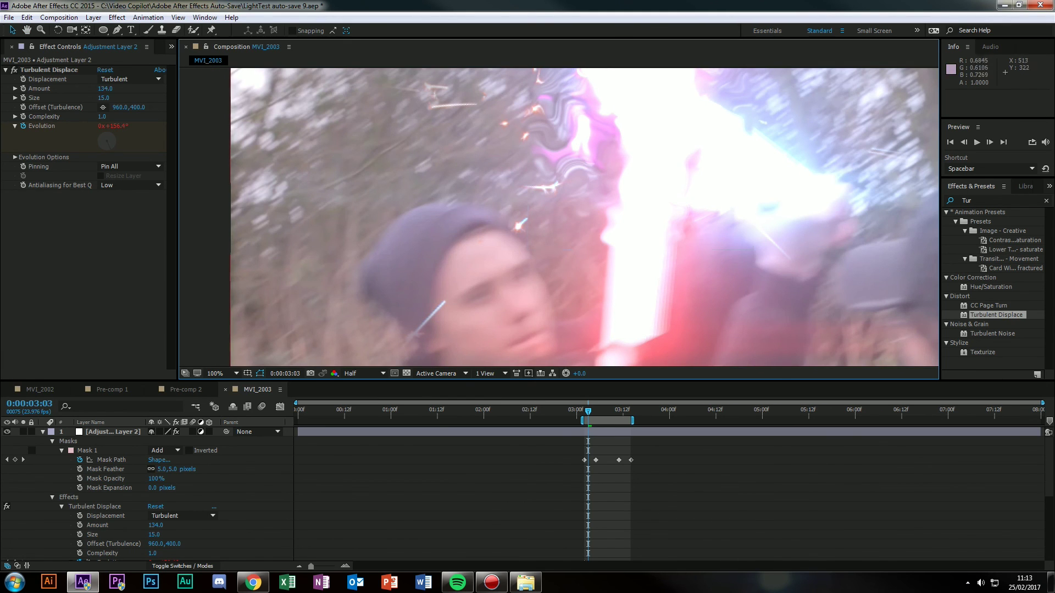
scroll(558, 217, up, 3)
drag(516, 254, 507, 147)
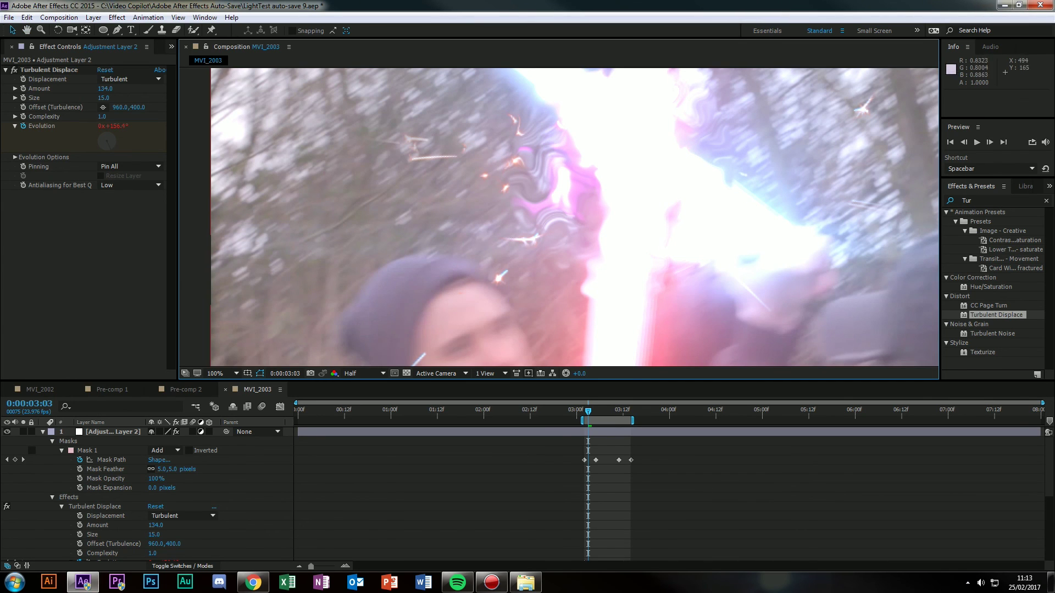
key(space)
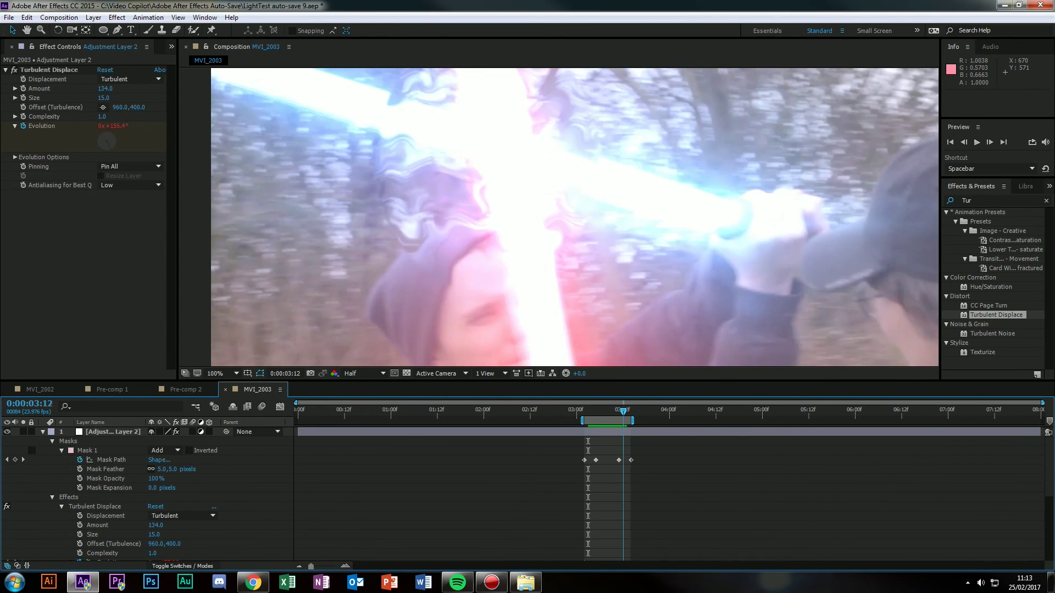
key(space)
scroll(603, 192, down, 2)
scroll(604, 192, up, 1)
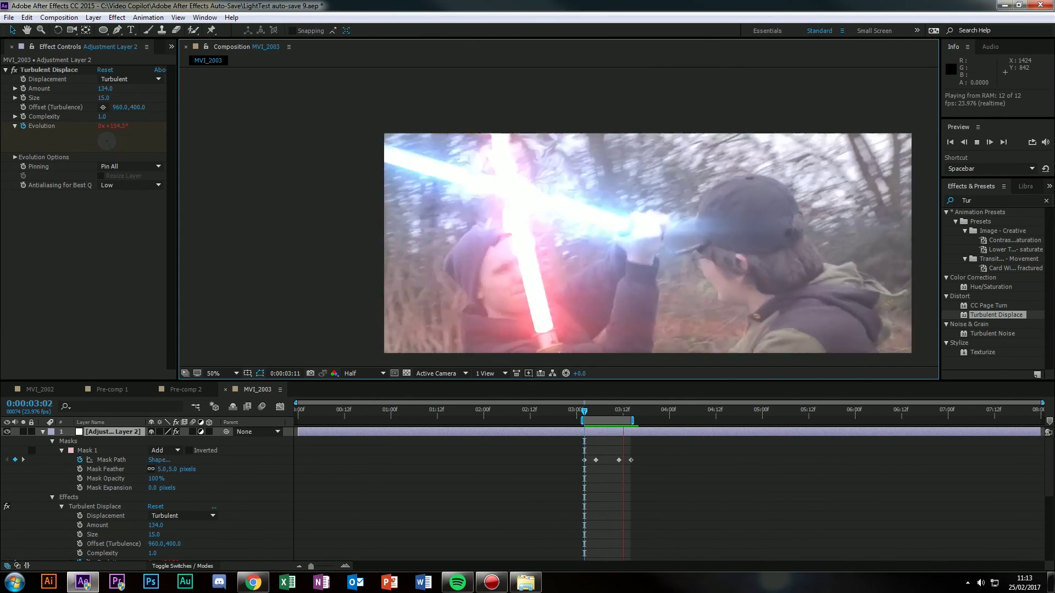
Reduce the Turbulent Displace Amount to 85 while viewing the clash at 0:00:03:09.
click(769, 402)
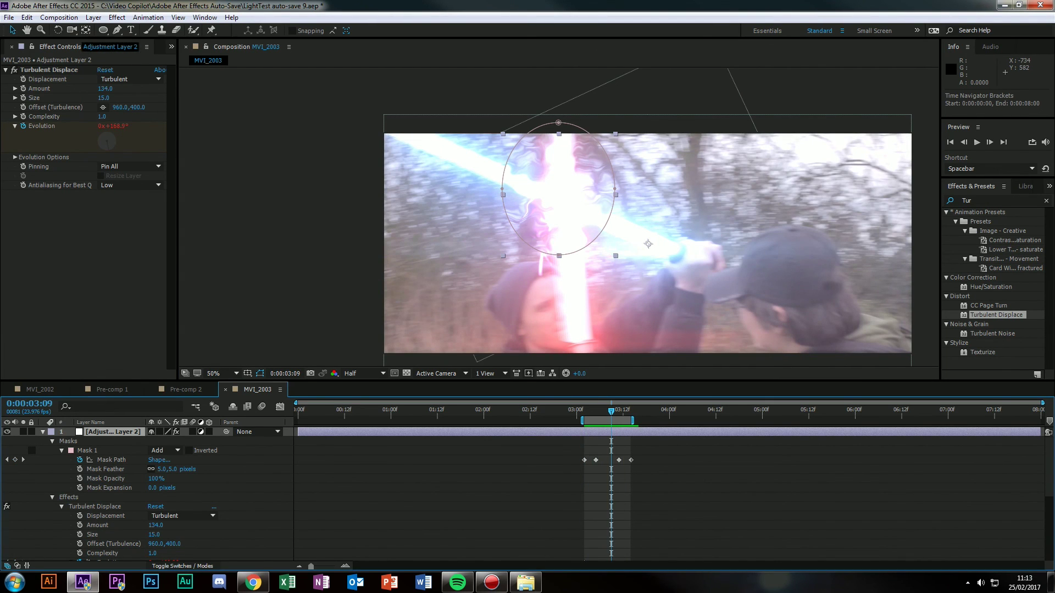
drag(105, 88, 25, 88)
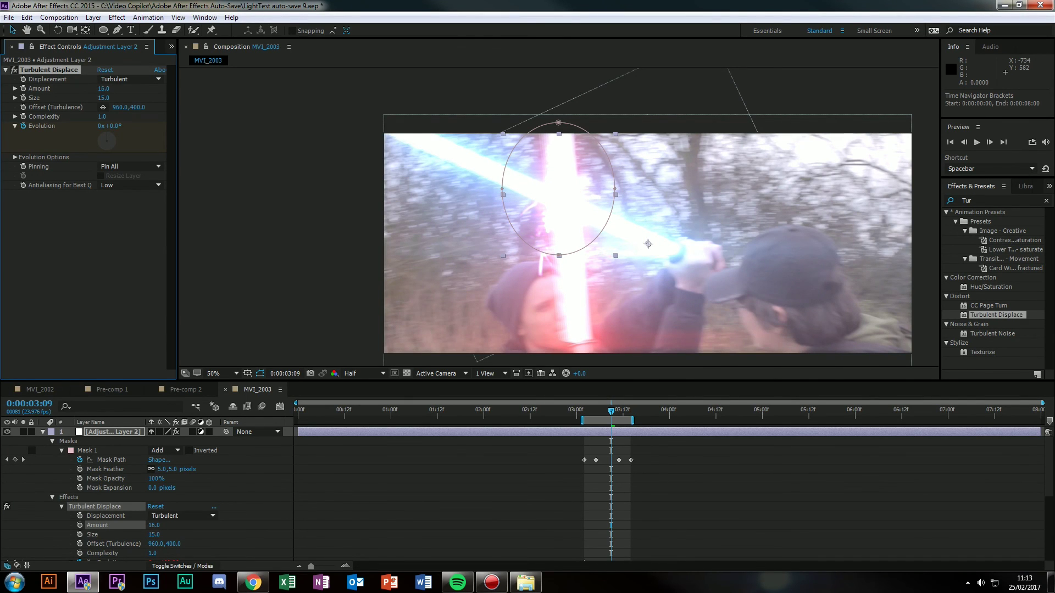
drag(82, 88, 83, 88)
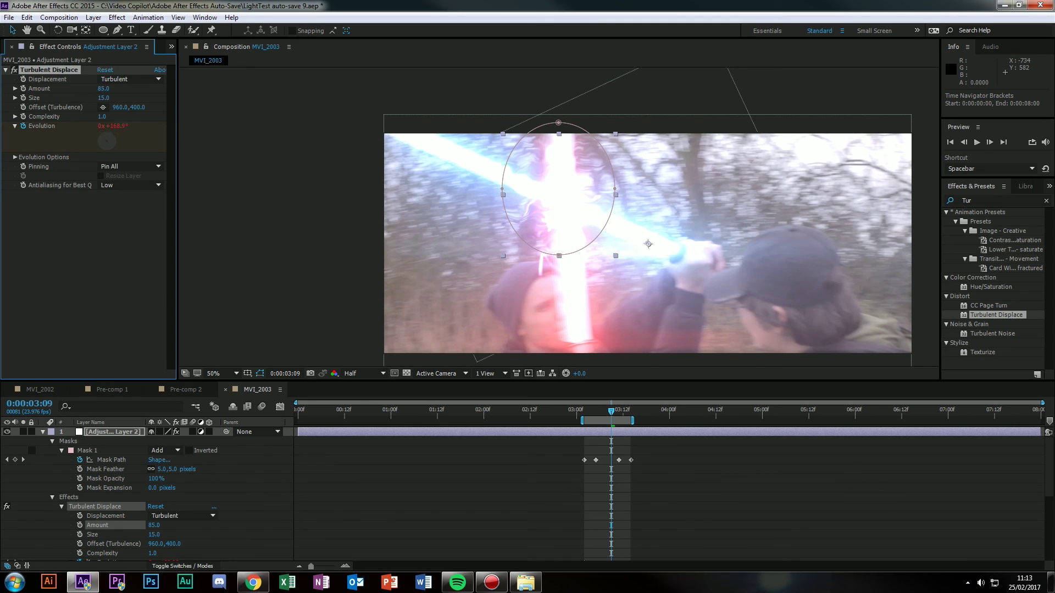
key(ctrl+z)
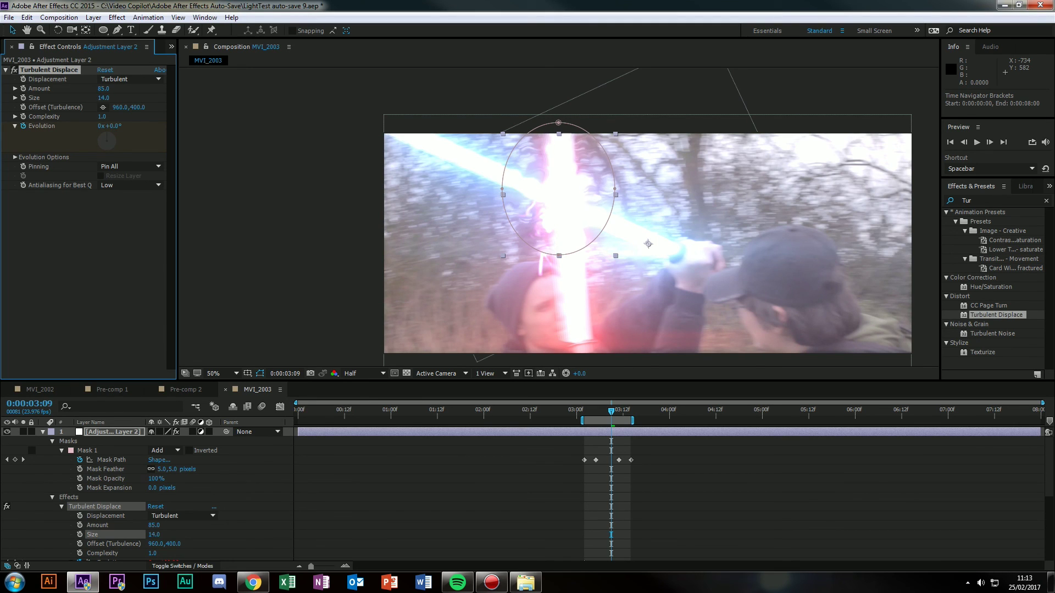